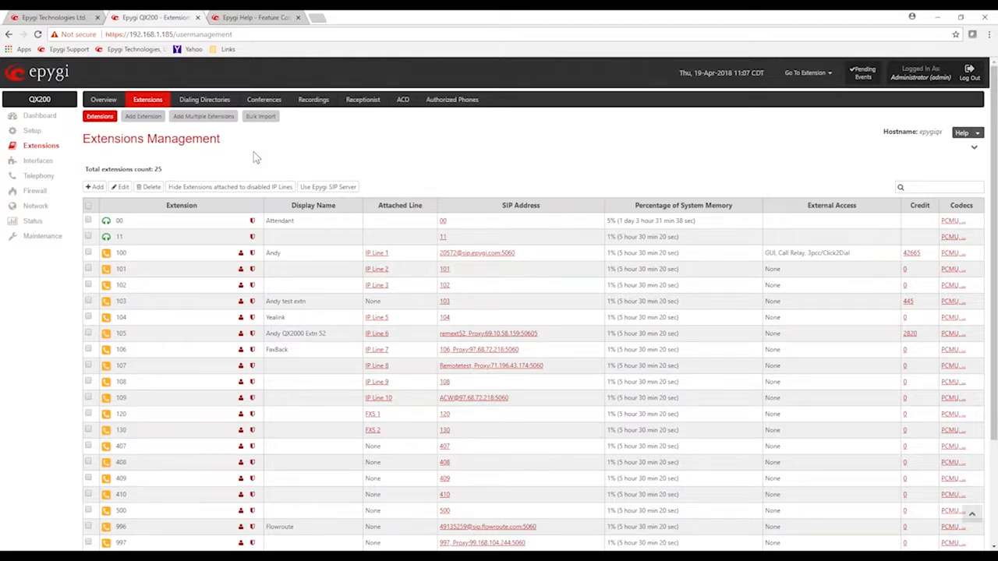
Open the FXO 1 line settings and review the extensions available for routing incoming calls
{"action": "left_click", "coordinate": [39, 160]}
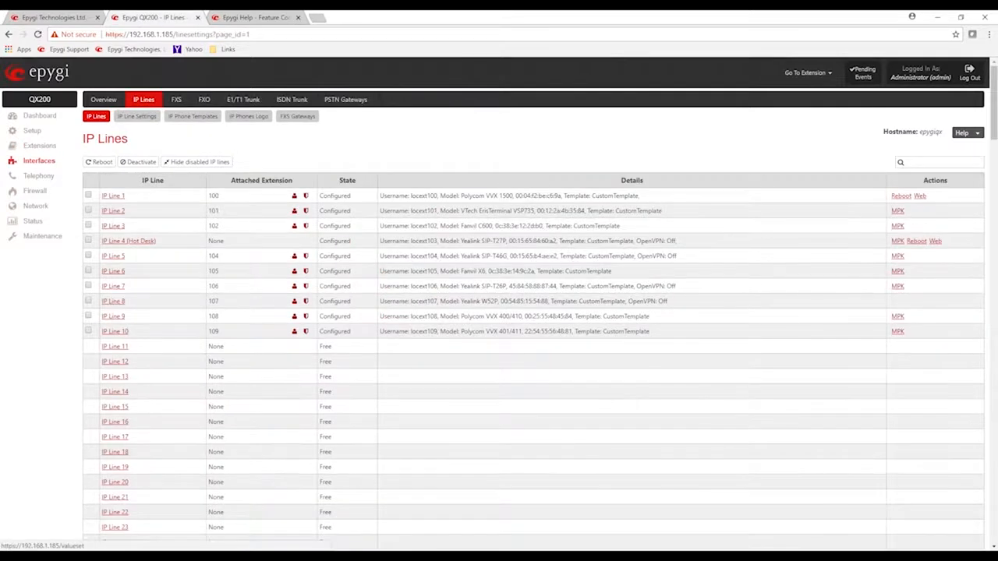
{"action": "left_click", "coordinate": [204, 100]}
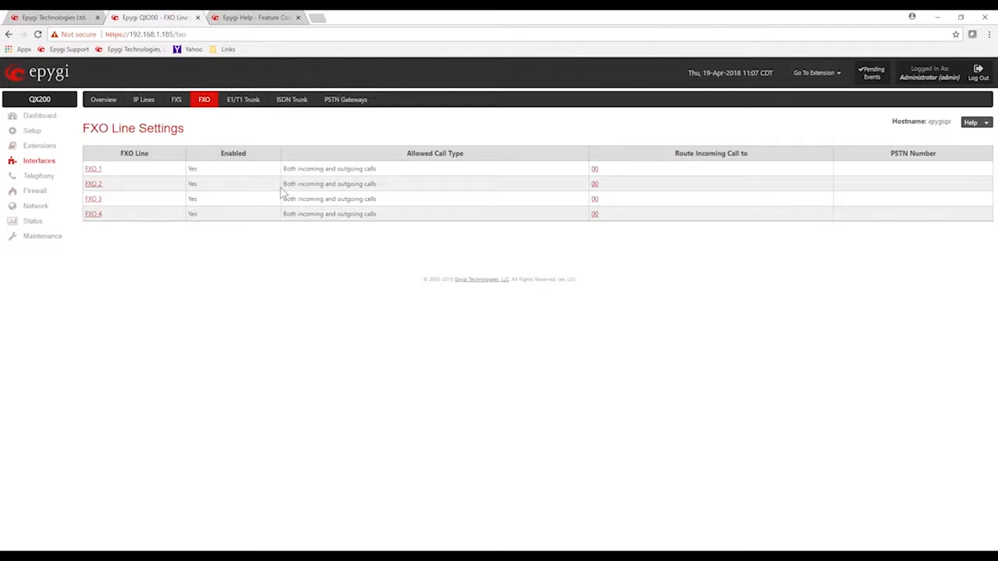
{"action": "left_click", "coordinate": [93, 170]}
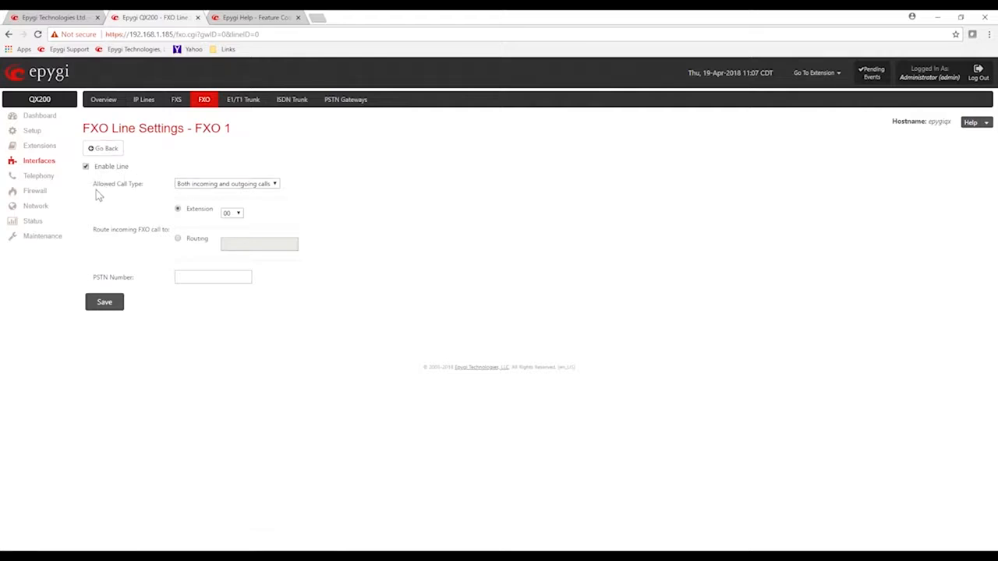
{"action": "left_click", "coordinate": [239, 214]}
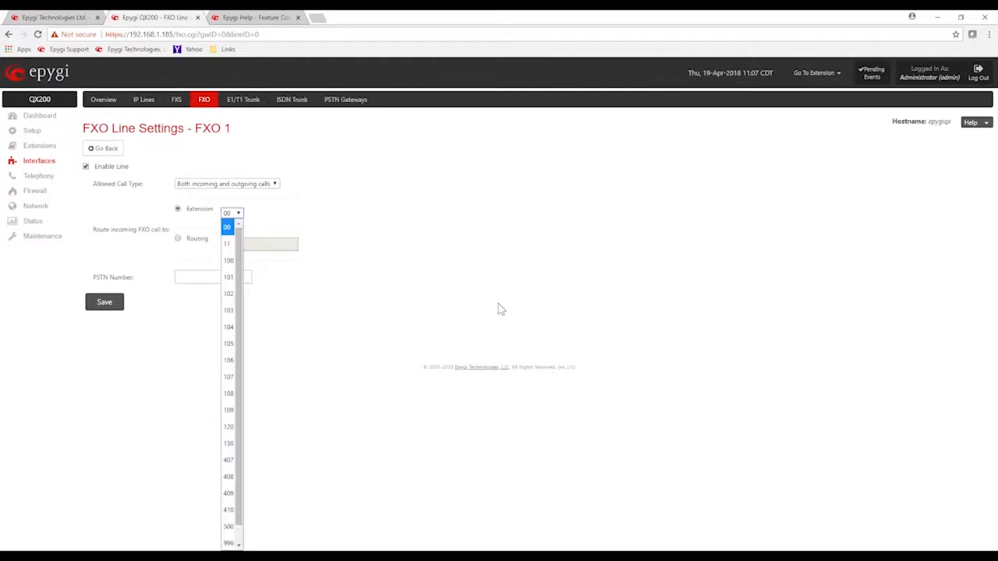
{"action": "left_click", "coordinate": [341, 357]}
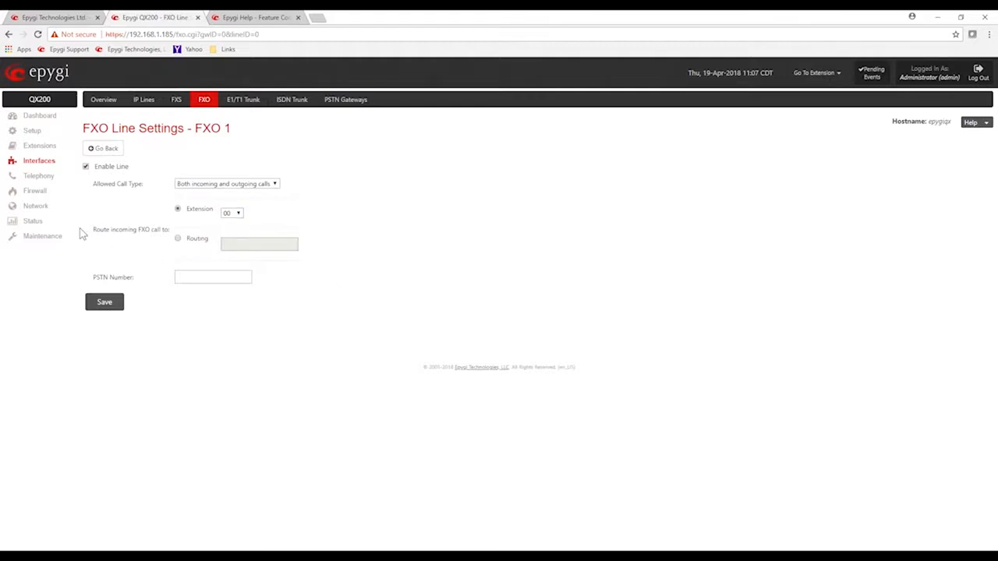
Set the incoming FXO 1 call route to Routing with the value Incoming
{"action": "left_click_drag", "start_coordinate": [89, 230], "coordinate": [160, 230]}
{"action": "left_click", "coordinate": [179, 240]}
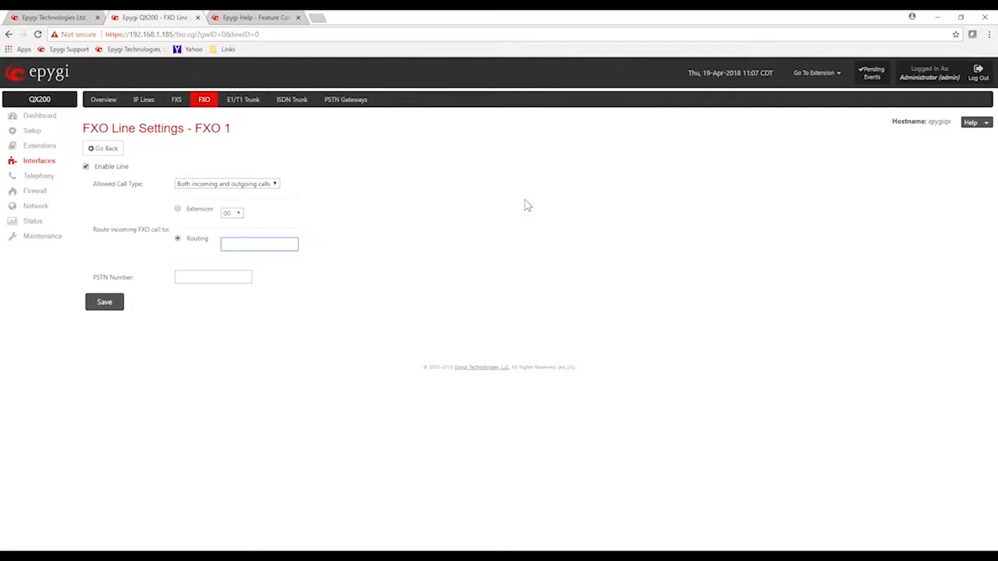
{"action": "type", "text": "In"}
{"action": "key", "text": "Down"}
{"action": "key", "text": "Return"}
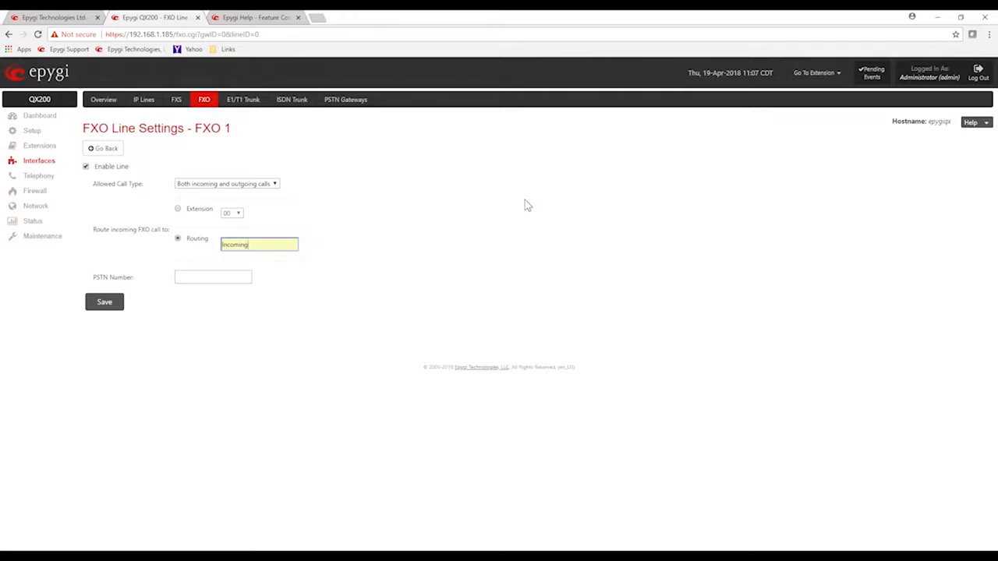
{"action": "double_click", "coordinate": [240, 242]}
{"action": "left_click", "coordinate": [416, 237]}
{"action": "left_click_drag", "start_coordinate": [103, 229], "coordinate": [175, 238]}
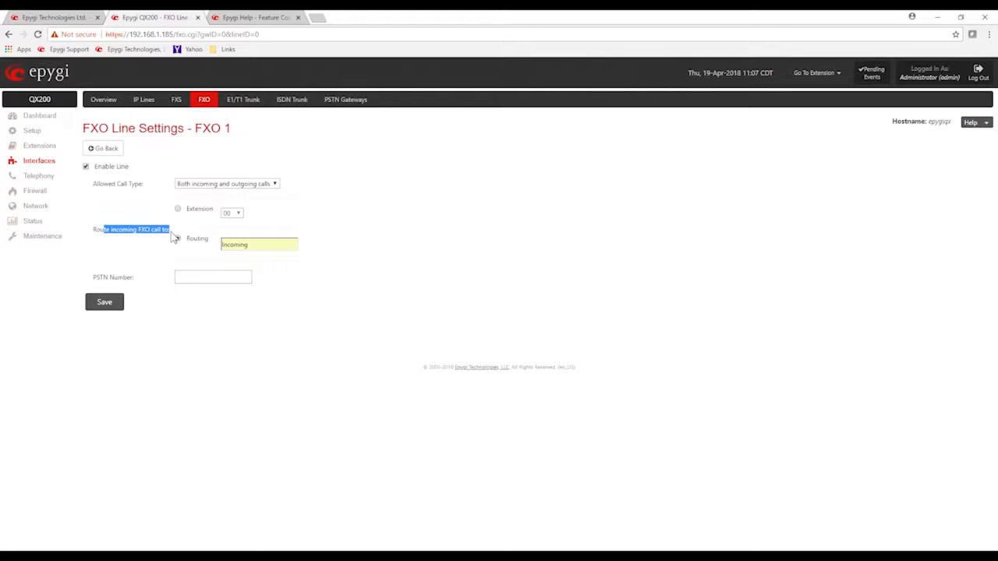
{"action": "left_click", "coordinate": [382, 258]}
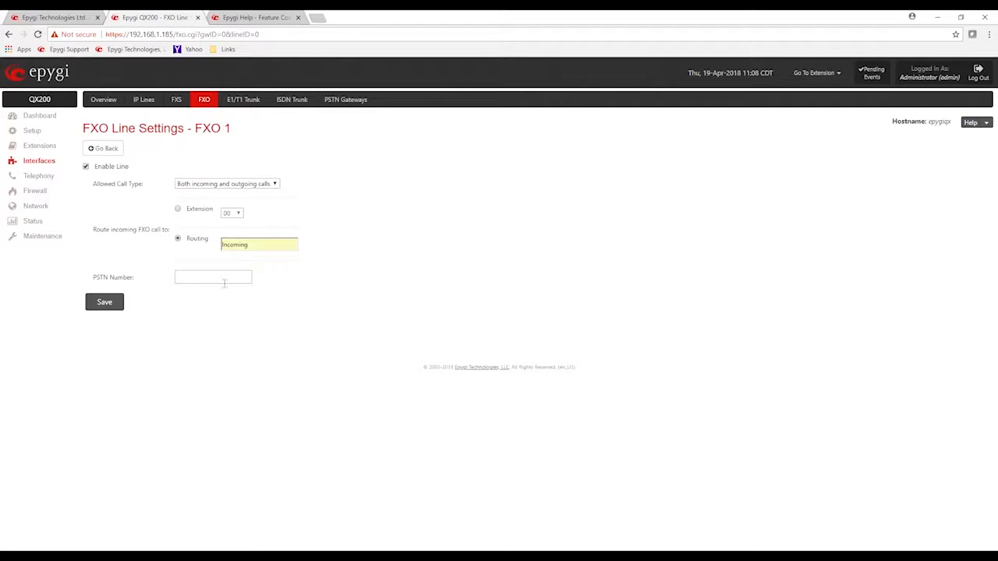
Switch the FXO 1 incoming call route back to Extension and leave the line settings without saving
{"action": "left_click", "coordinate": [178, 209]}
{"action": "left_click", "coordinate": [193, 279]}
{"action": "left_click", "coordinate": [108, 148]}
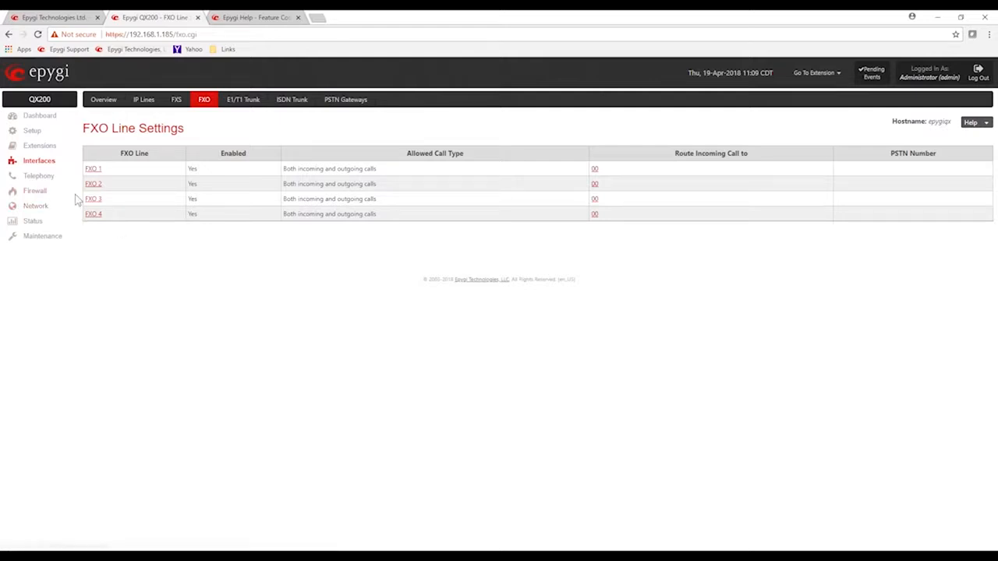
Visit the extensions list, and open the VoIP Carrier Wizard in the telephony settings
{"action": "left_click", "coordinate": [35, 147]}
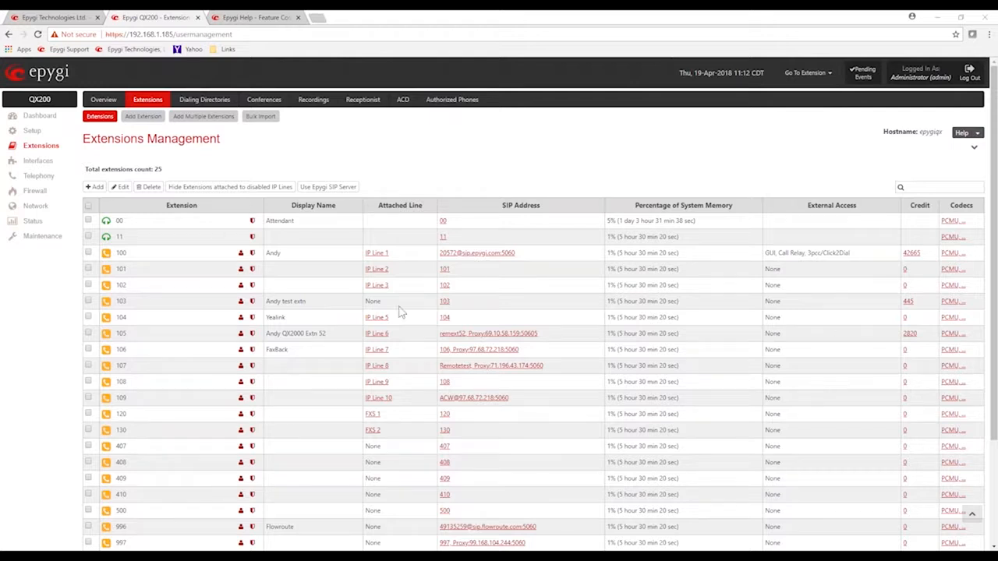
{"action": "left_click", "coordinate": [45, 179]}
{"action": "left_click", "coordinate": [152, 100]}
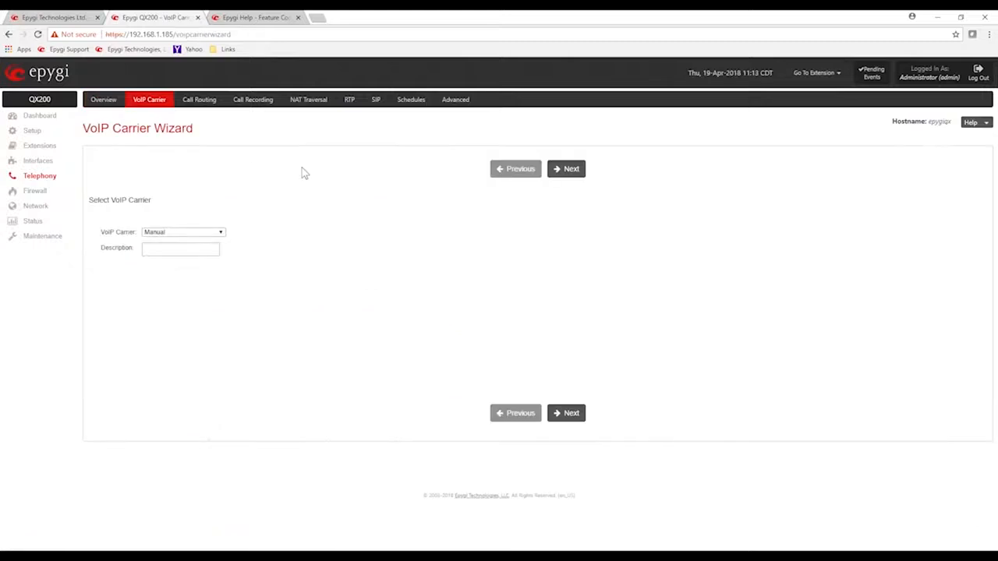
Examine the list of predefined VoIP carriers in the wizard and close it without changing the selection
{"action": "left_click_drag", "start_coordinate": [102, 231], "coordinate": [218, 241]}
{"action": "left_click", "coordinate": [221, 234]}
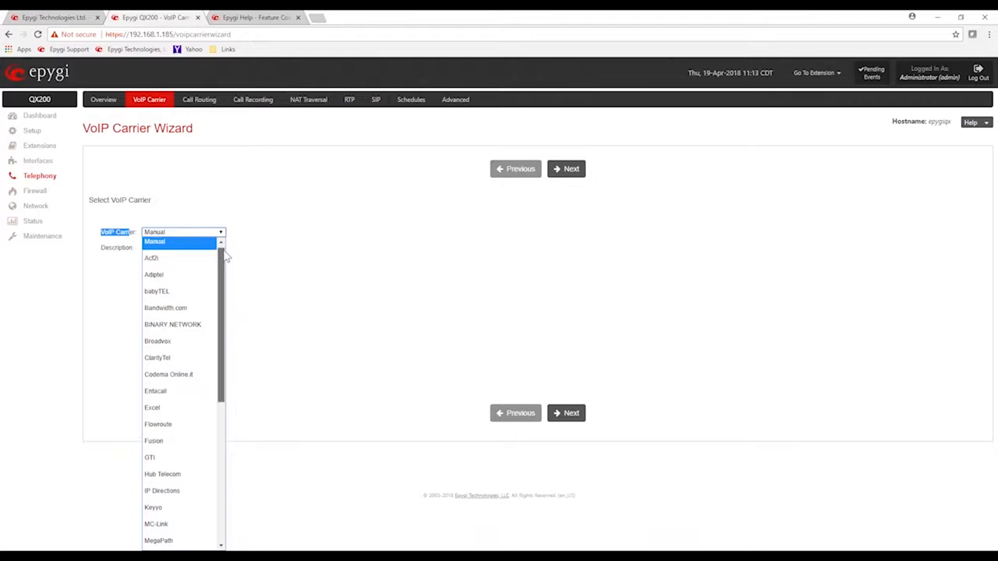
{"action": "scroll", "coordinate": [234, 281], "scroll_direction": "down", "scroll_amount": 3}
{"action": "scroll", "coordinate": [240, 314], "scroll_direction": "down", "scroll_amount": 5}
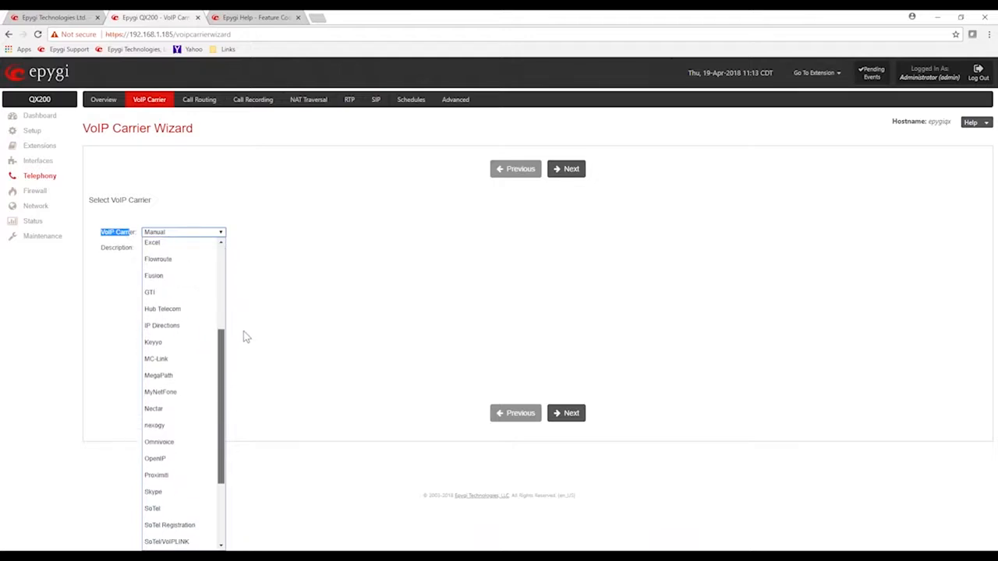
{"action": "scroll", "coordinate": [244, 356], "scroll_direction": "down", "scroll_amount": 5}
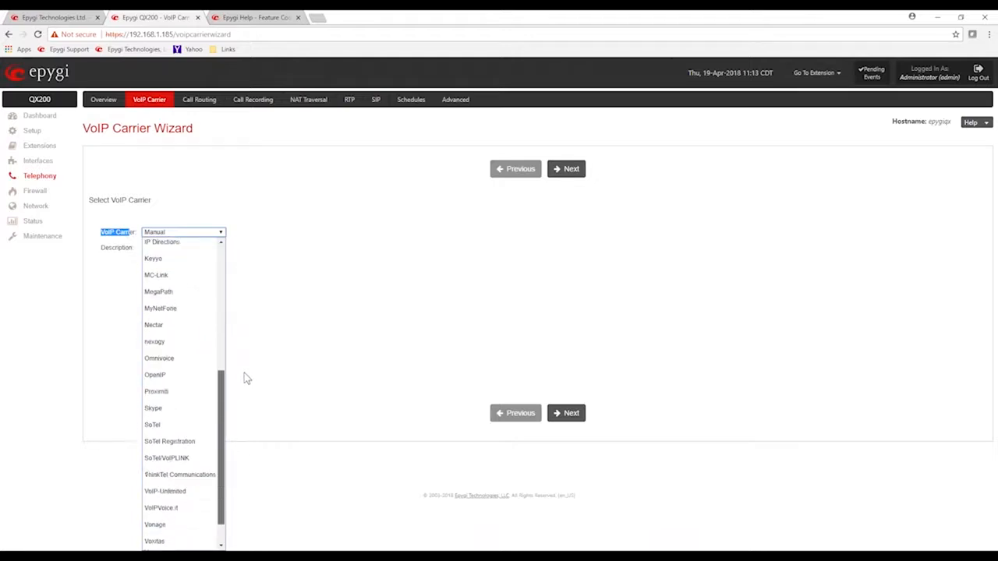
{"action": "scroll", "coordinate": [248, 374], "scroll_direction": "up", "scroll_amount": 5}
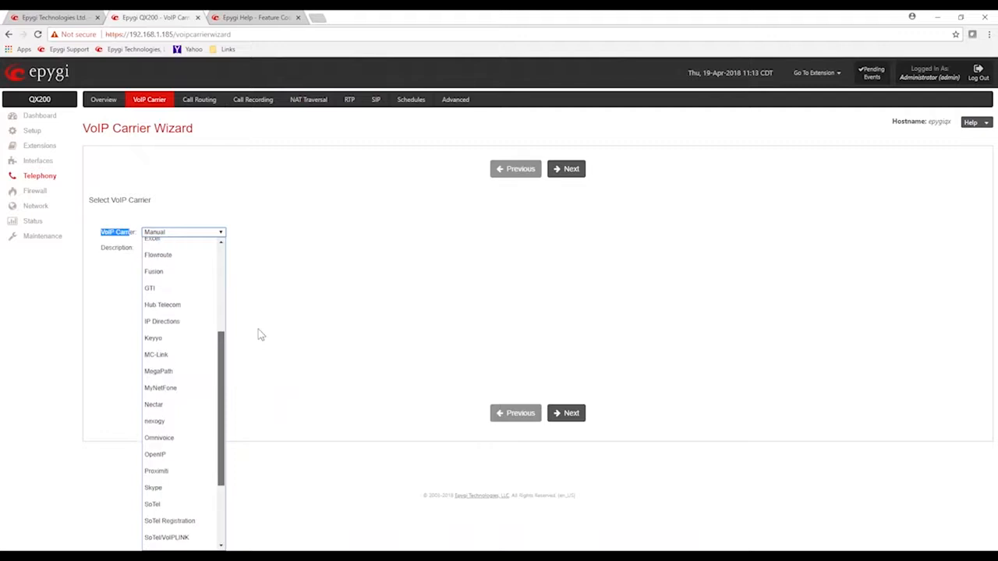
{"action": "scroll", "coordinate": [261, 333], "scroll_direction": "up", "scroll_amount": 3}
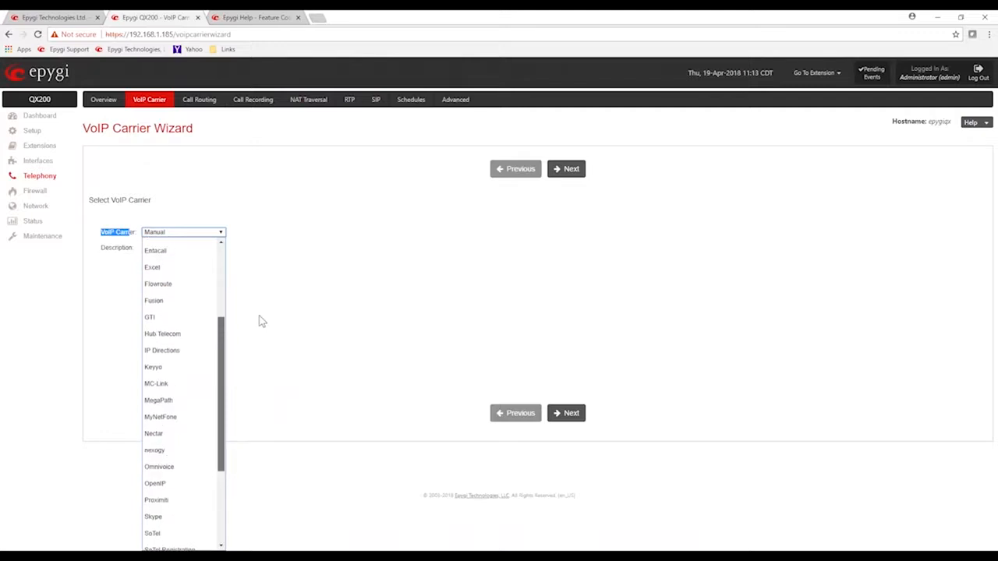
{"action": "scroll", "coordinate": [265, 278], "scroll_direction": "up", "scroll_amount": 1}
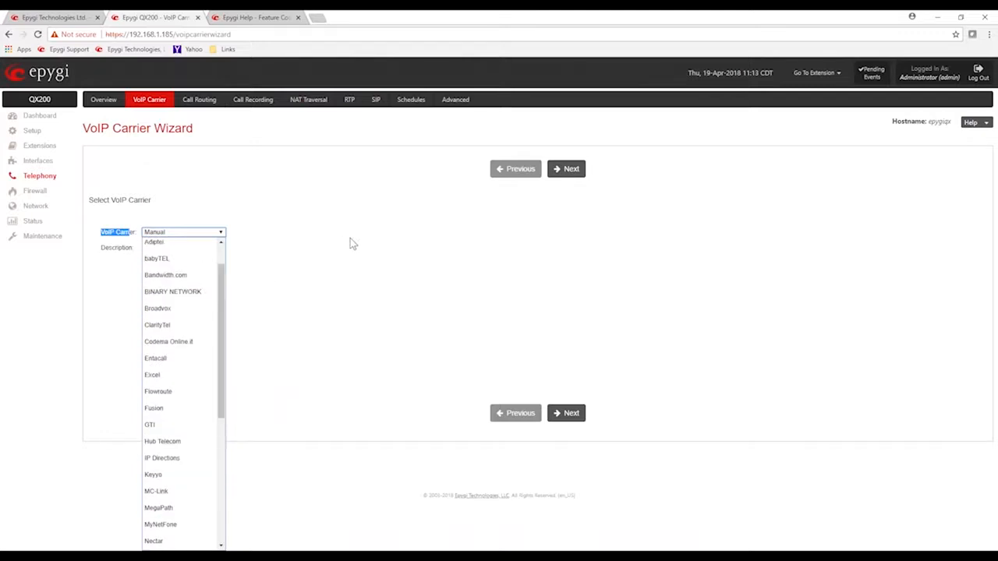
{"action": "scroll", "coordinate": [188, 263], "scroll_direction": "up", "scroll_amount": 1}
{"action": "scroll", "coordinate": [188, 264], "scroll_direction": "up", "scroll_amount": 2}
{"action": "left_click", "coordinate": [292, 192]}
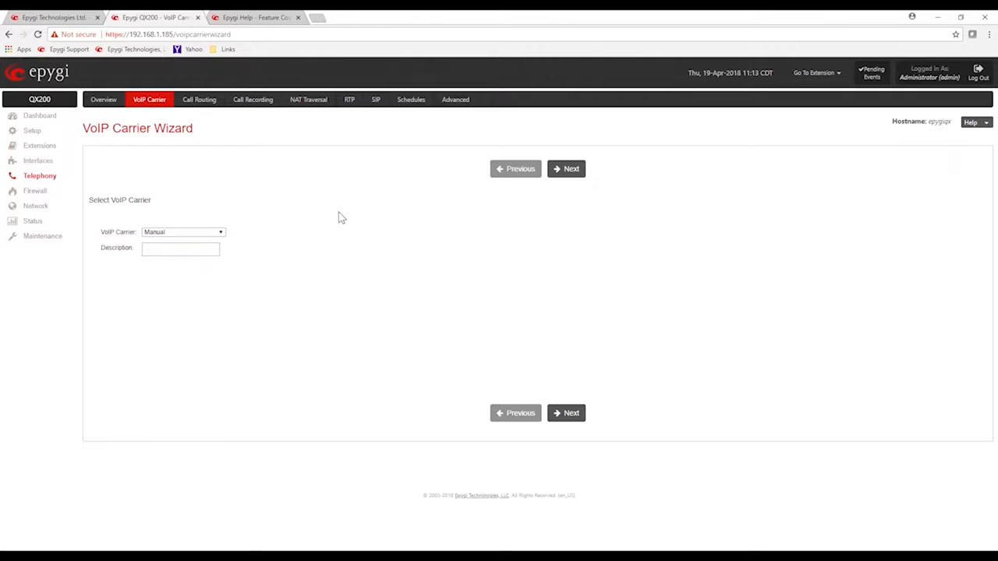
Continue the wizard with the Manual carrier, and turn Authentication by IP Address on and off again
{"action": "left_click", "coordinate": [566, 175]}
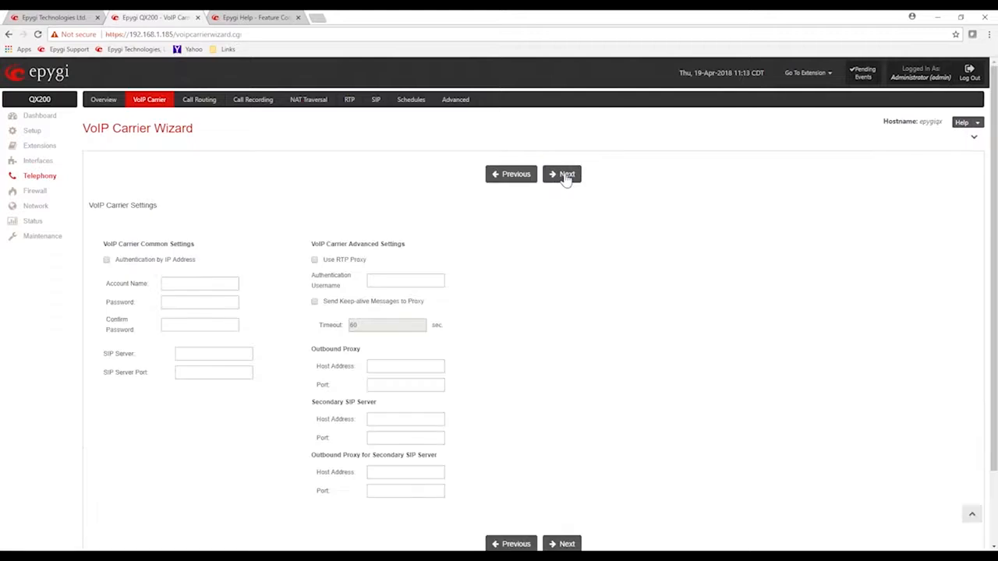
{"action": "left_click", "coordinate": [107, 260]}
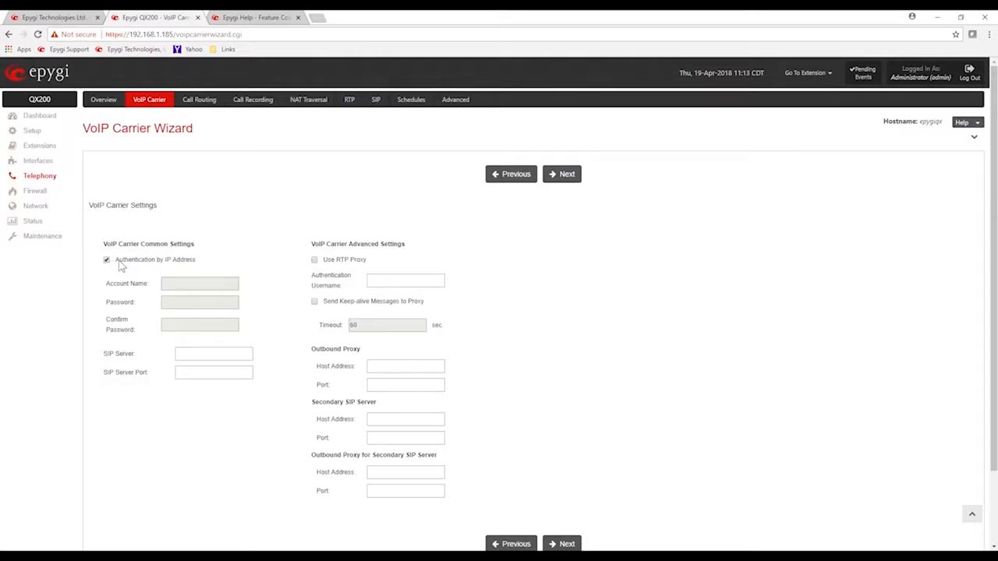
{"action": "left_click", "coordinate": [107, 261]}
Enter Test_ITSP as the carrier account name, and fill in and confirm the account password
{"action": "left_click", "coordinate": [182, 283]}
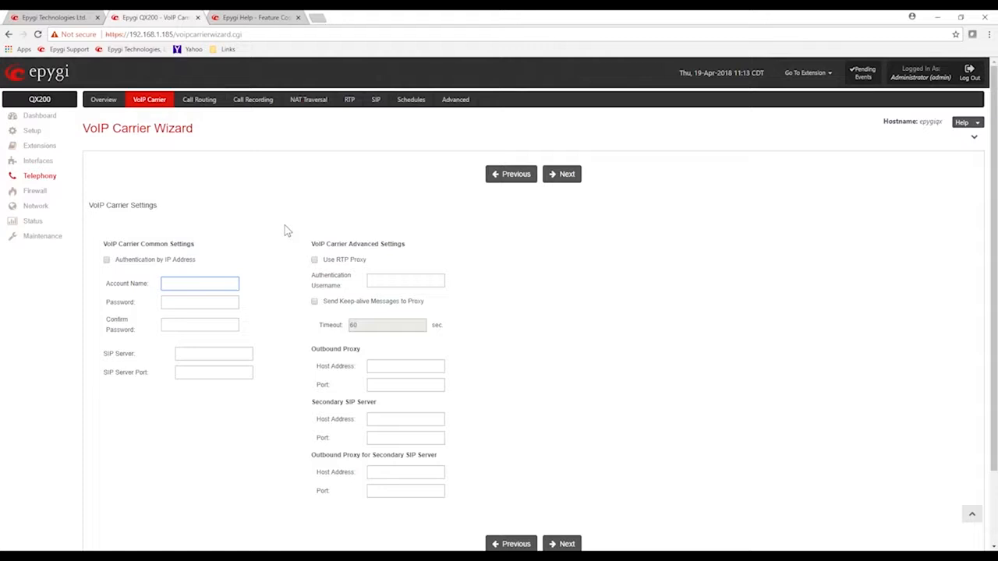
{"action": "type", "text": "Te"}
{"action": "key", "text": "Down"}
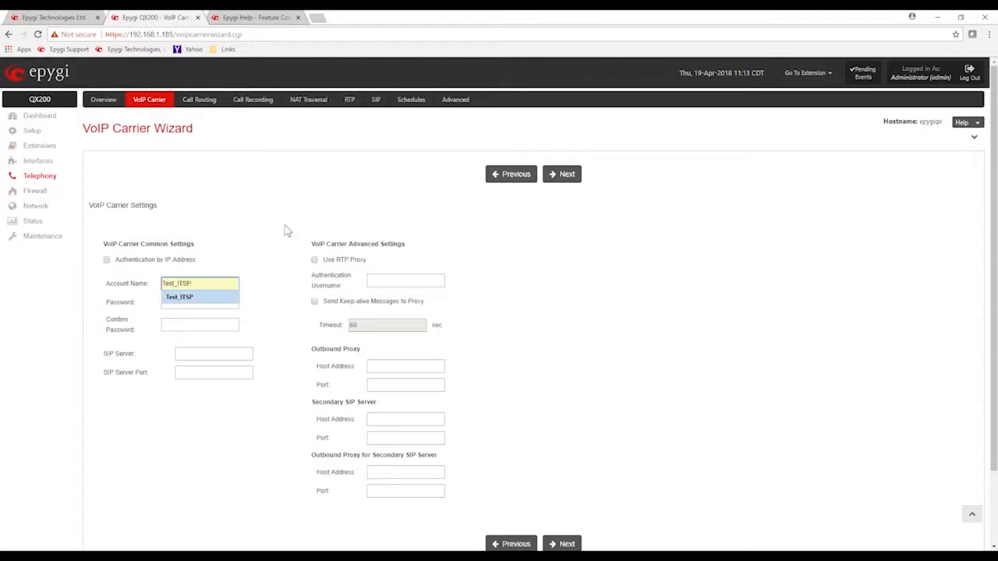
{"action": "key", "text": "Tab"}
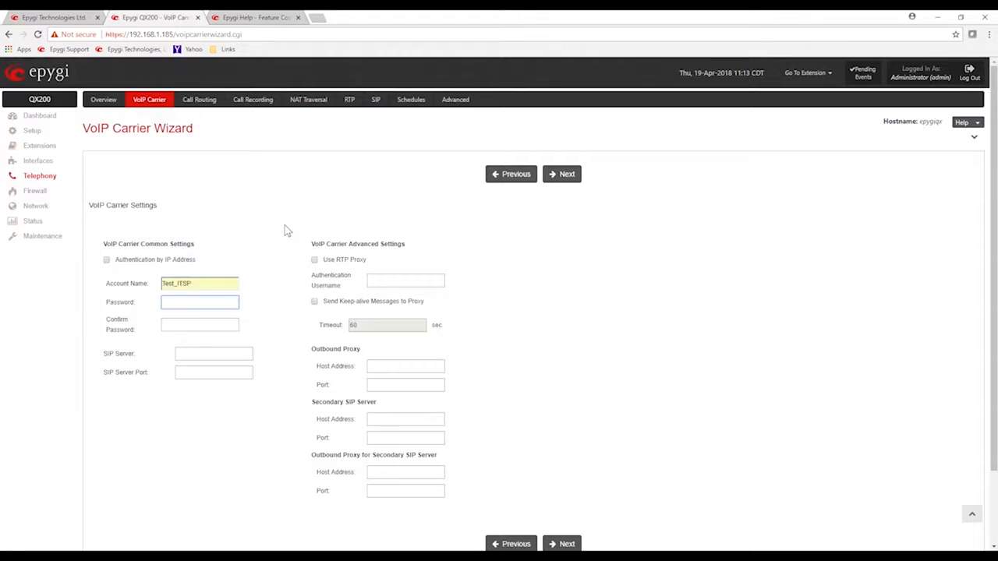
{"action": "key", "text": "Tab"}
{"action": "type", "text": "••••"}
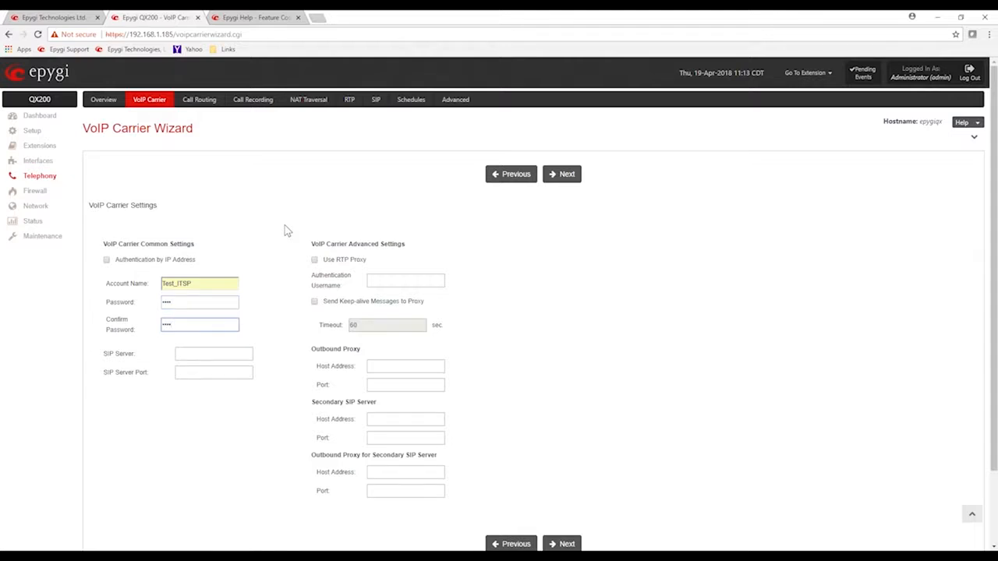
Set the SIP server to 67.123.64.194 and the SIP server port to 5060
{"action": "key", "text": "Tab"}
{"action": "type", "text": "67"}
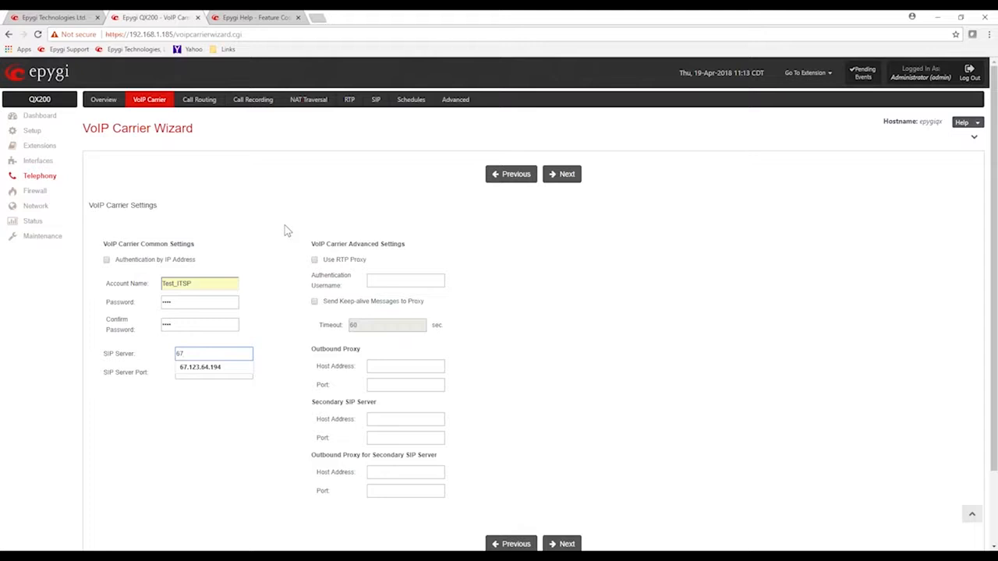
{"action": "key", "text": "Down"}
{"action": "key", "text": "Tab"}
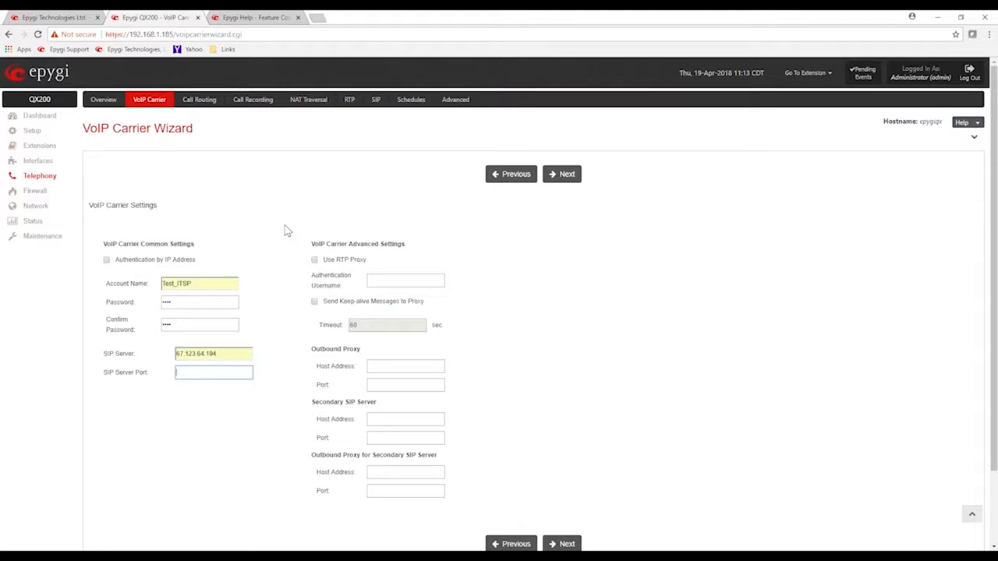
{"action": "type", "text": "5060"}
{"action": "left_click", "coordinate": [285, 231]}
Enable Use RTP Proxy in the advanced carrier settings and continue to the access code page
{"action": "left_click_drag", "start_coordinate": [313, 244], "coordinate": [380, 244]}
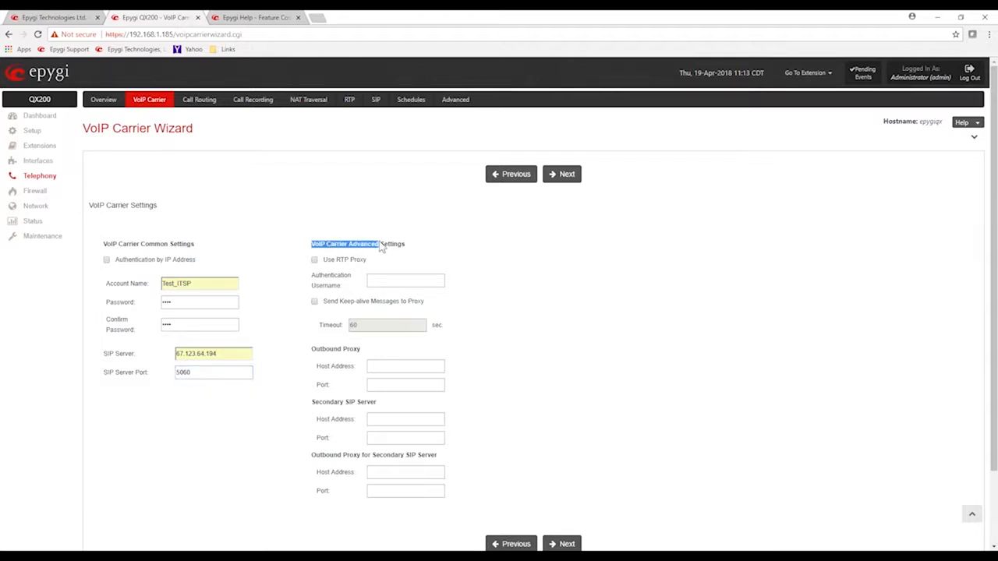
{"action": "left_click", "coordinate": [315, 260]}
{"action": "left_click", "coordinate": [538, 273]}
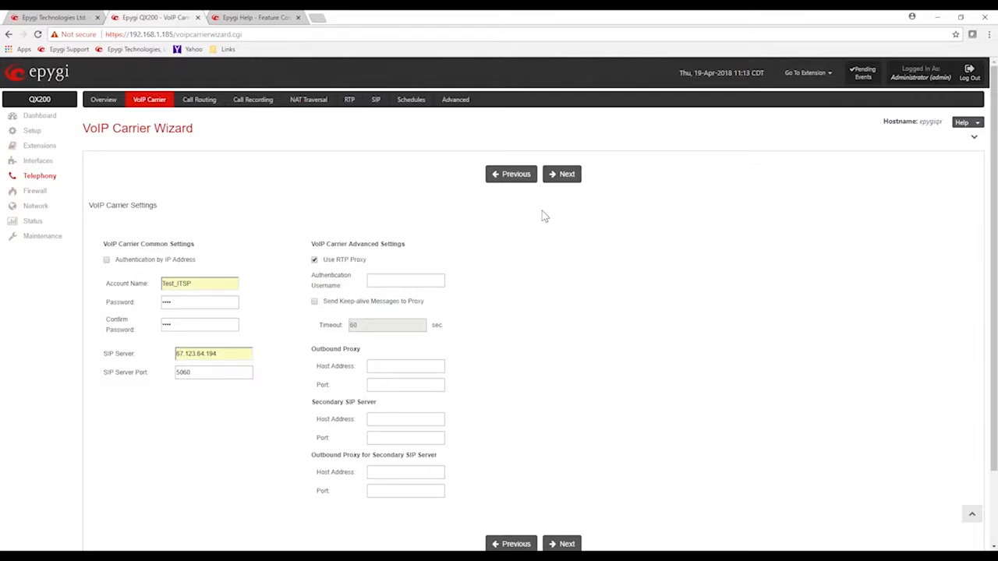
{"action": "left_click", "coordinate": [565, 184]}
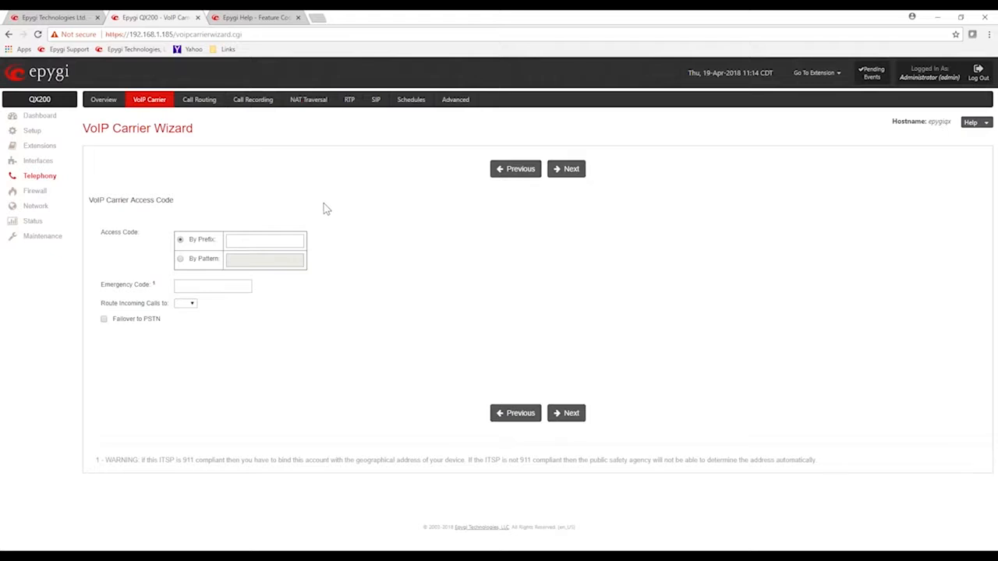
Try 9 as the access code prefix, and clear it again
{"action": "left_click", "coordinate": [244, 239]}
{"action": "type", "text": "9"}
{"action": "left_click", "coordinate": [247, 213]}
{"action": "left_click", "coordinate": [237, 242]}
{"action": "key", "text": "BackSpace"}
Try defining the access code by pattern with ??????????
{"action": "left_click", "coordinate": [180, 259]}
{"action": "left_click", "coordinate": [239, 258]}
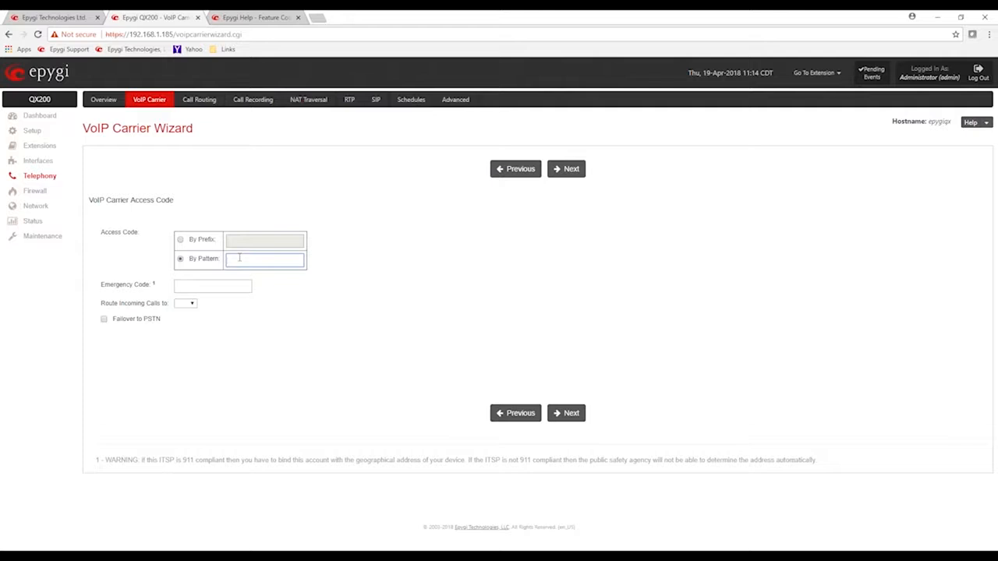
{"action": "type", "text": "??"}
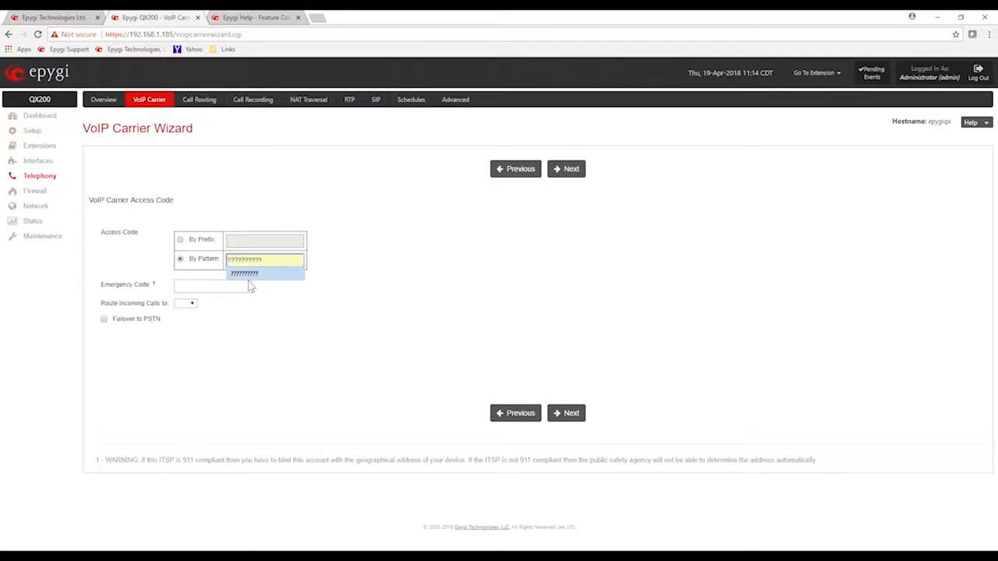
{"action": "left_click", "coordinate": [253, 283]}
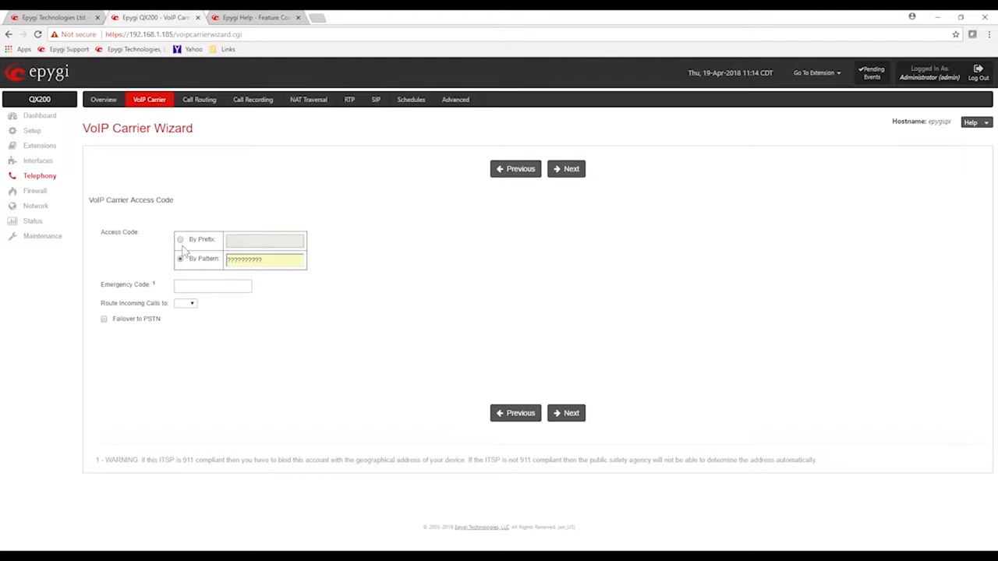
Define the access code by prefix as 9, and set the emergency code to 911
{"action": "left_click", "coordinate": [180, 240]}
{"action": "left_click", "coordinate": [236, 239]}
{"action": "left_click", "coordinate": [271, 294]}
{"action": "left_click", "coordinate": [199, 286]}
{"action": "type", "text": "911"}
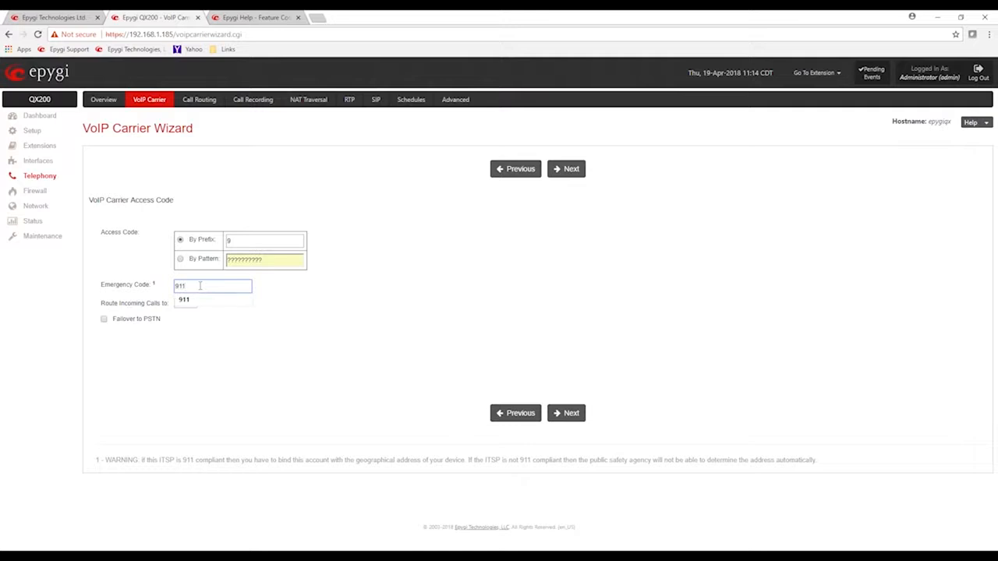
Route the carrier's incoming calls to 00, enable Failover to PSTN, and continue through the wizard
{"action": "left_click", "coordinate": [197, 316]}
{"action": "left_click", "coordinate": [196, 306]}
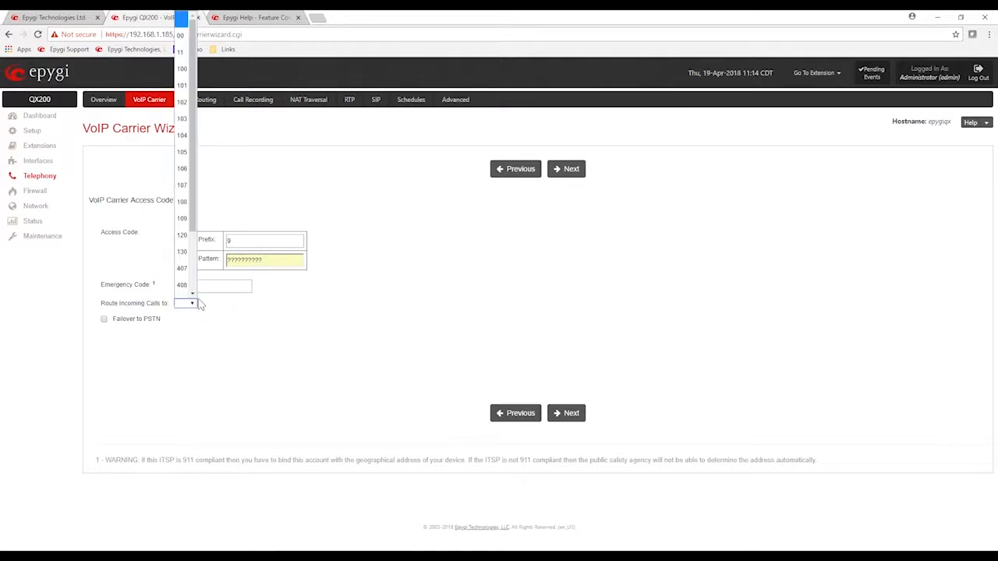
{"action": "left_click", "coordinate": [180, 36]}
{"action": "left_click", "coordinate": [209, 355]}
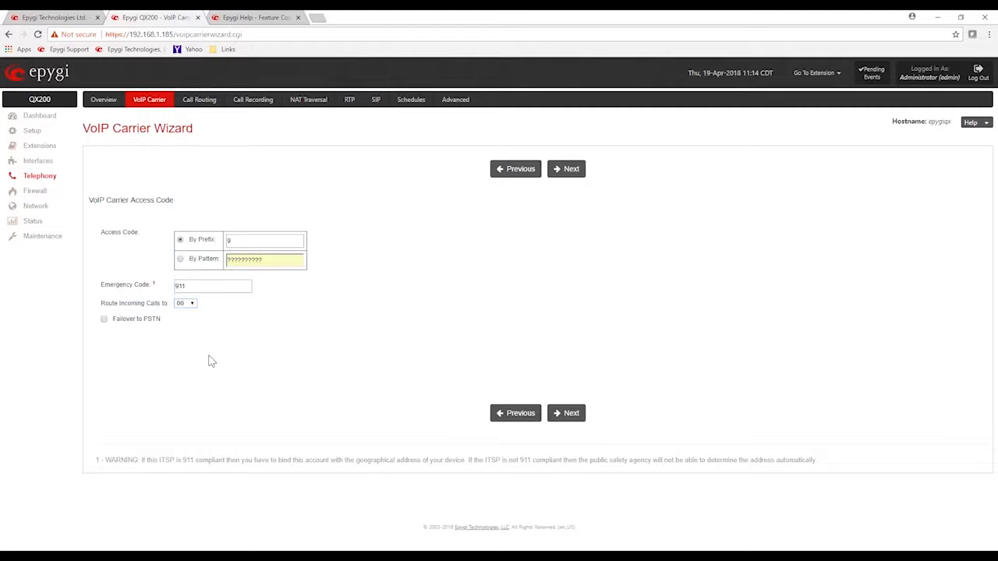
{"action": "left_click", "coordinate": [149, 322]}
{"action": "left_click", "coordinate": [568, 167]}
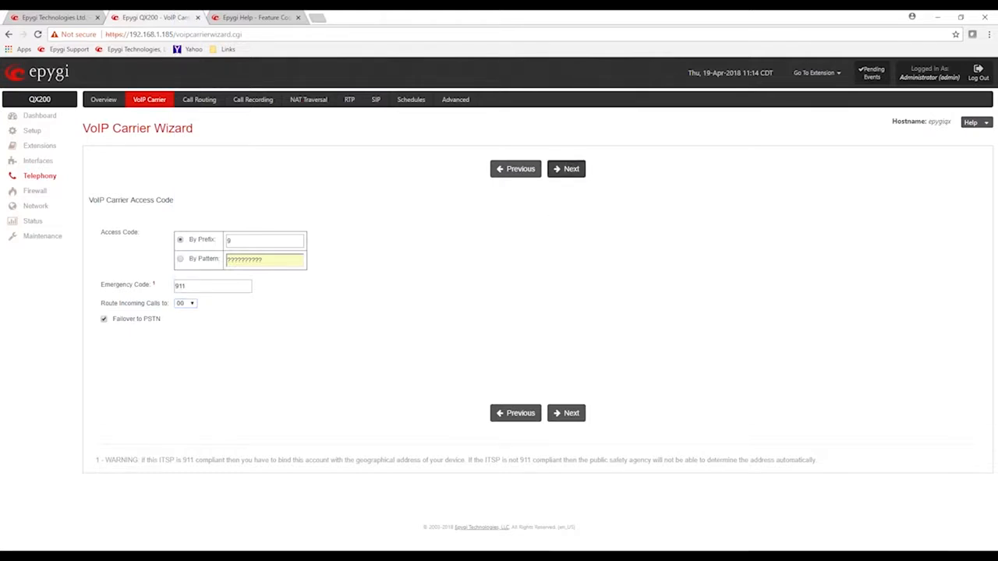
{"action": "left_click", "coordinate": [566, 170]}
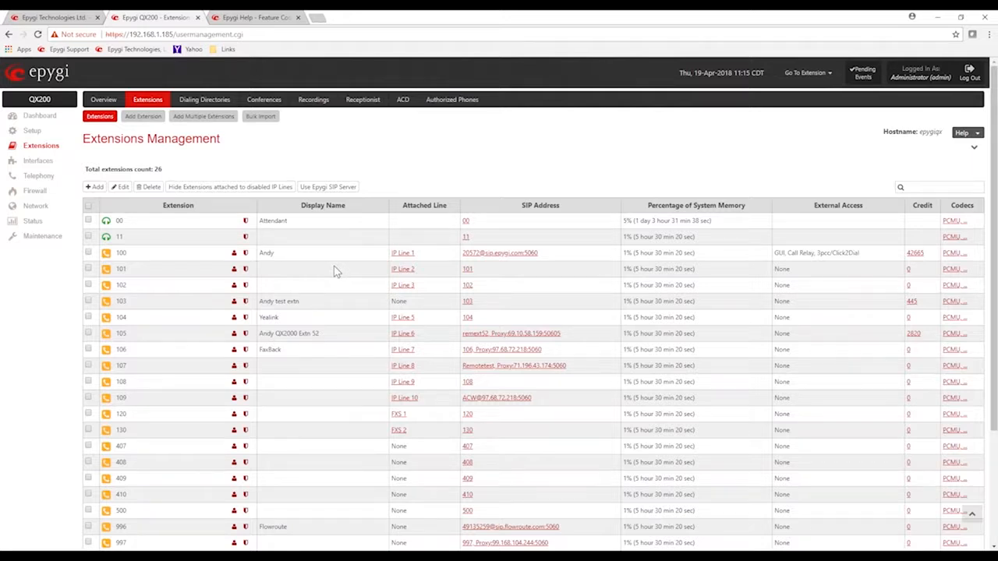
Examine the number, display name and SIP address of the wizard-added extension 999 in the extensions list
{"action": "scroll", "coordinate": [335, 270], "scroll_direction": "down", "scroll_amount": 2}
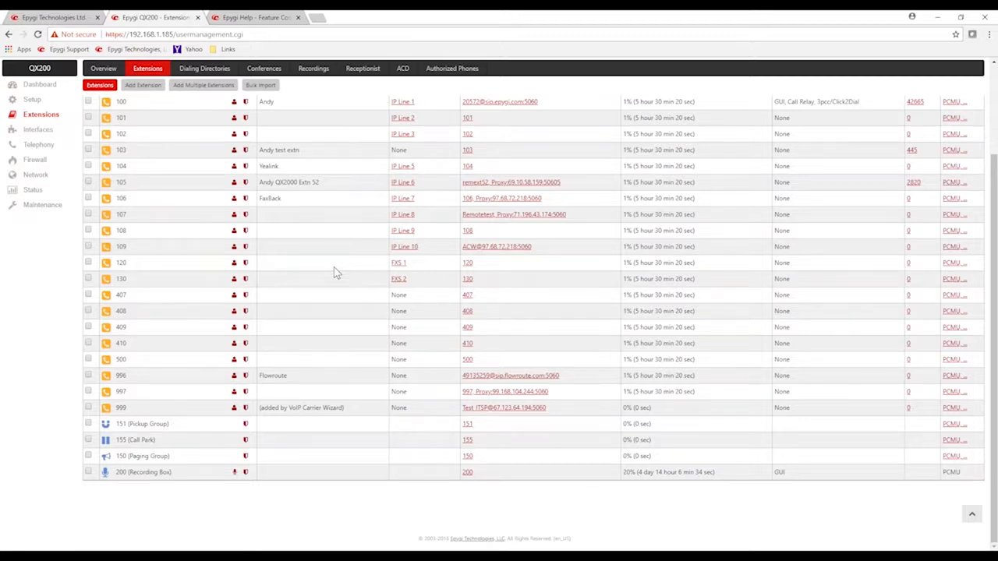
{"action": "left_click_drag", "start_coordinate": [145, 410], "coordinate": [113, 417]}
{"action": "left_click", "coordinate": [161, 409]}
{"action": "left_click_drag", "start_coordinate": [413, 409], "coordinate": [260, 407]}
{"action": "left_click_drag", "start_coordinate": [556, 408], "coordinate": [464, 409]}
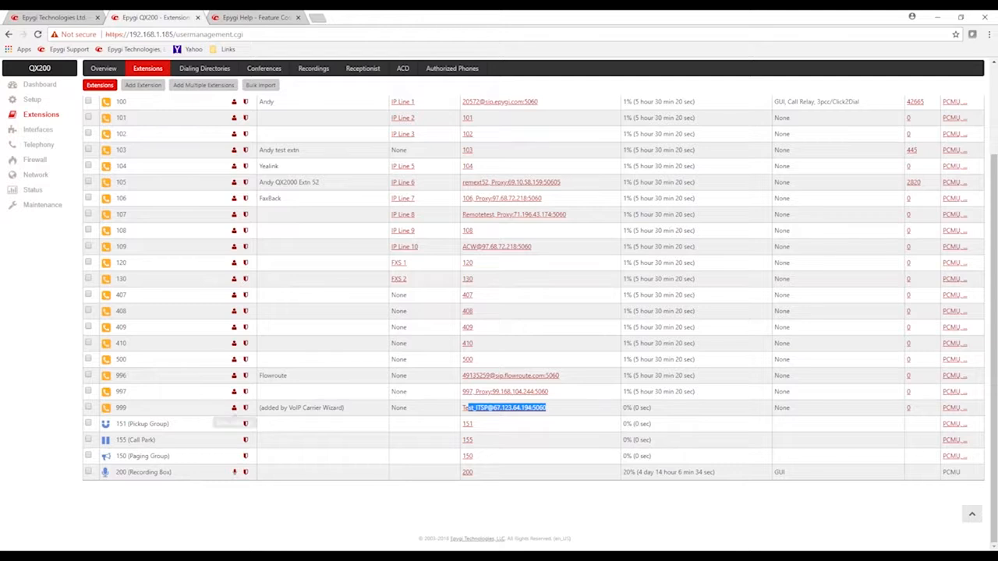
Open extension 999's SIP registration settings and review its username and password fields
{"action": "left_click", "coordinate": [246, 408]}
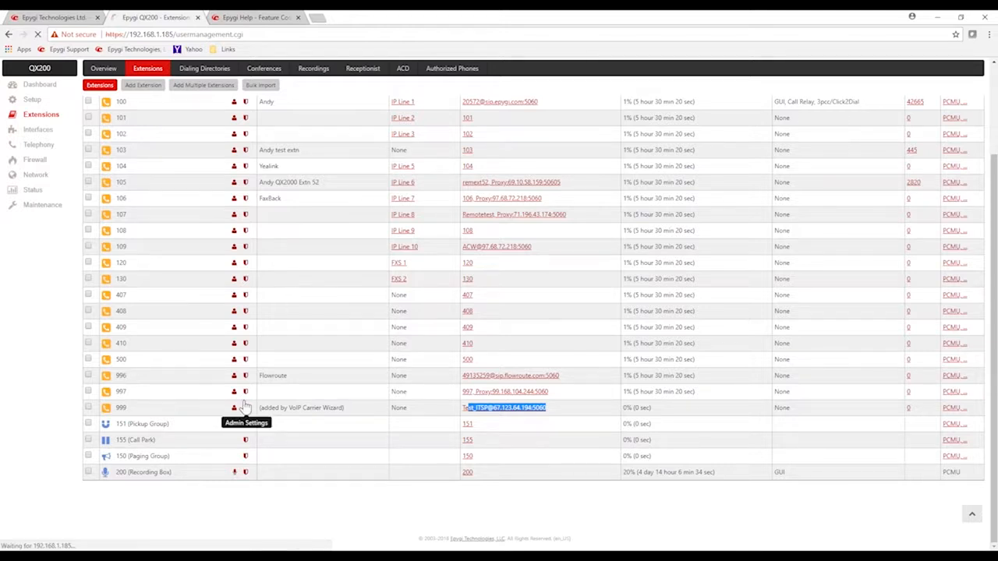
{"action": "left_click", "coordinate": [131, 254]}
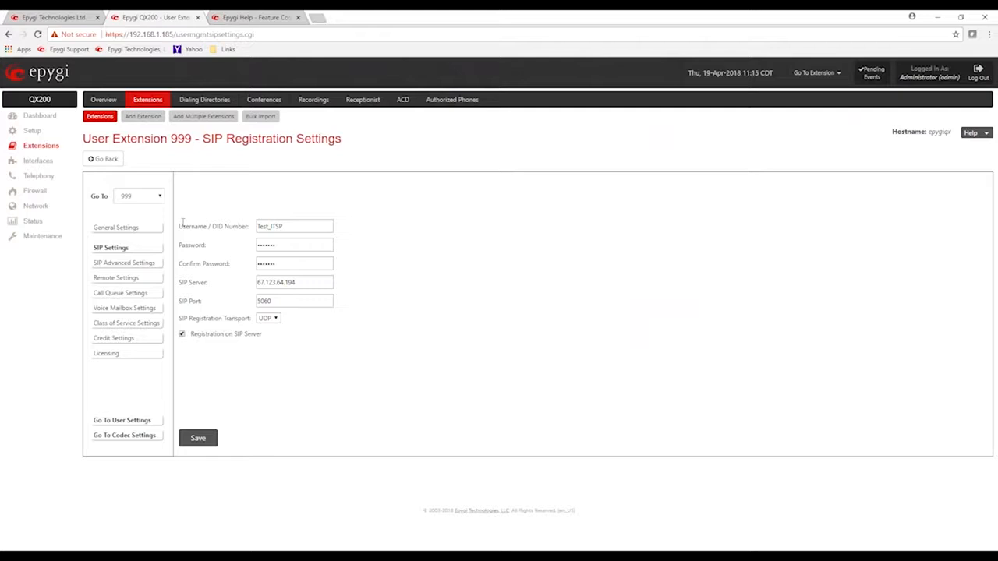
{"action": "left_click_drag", "start_coordinate": [181, 225], "coordinate": [220, 226]}
{"action": "double_click", "coordinate": [291, 225]}
{"action": "left_click", "coordinate": [213, 252]}
{"action": "left_click_drag", "start_coordinate": [276, 245], "coordinate": [263, 245]}
{"action": "left_click", "coordinate": [442, 276]}
Turn off Registration on SIP Server for extension 999, save, and return to the extensions list
{"action": "left_click", "coordinate": [181, 335]}
{"action": "left_click", "coordinate": [198, 437]}
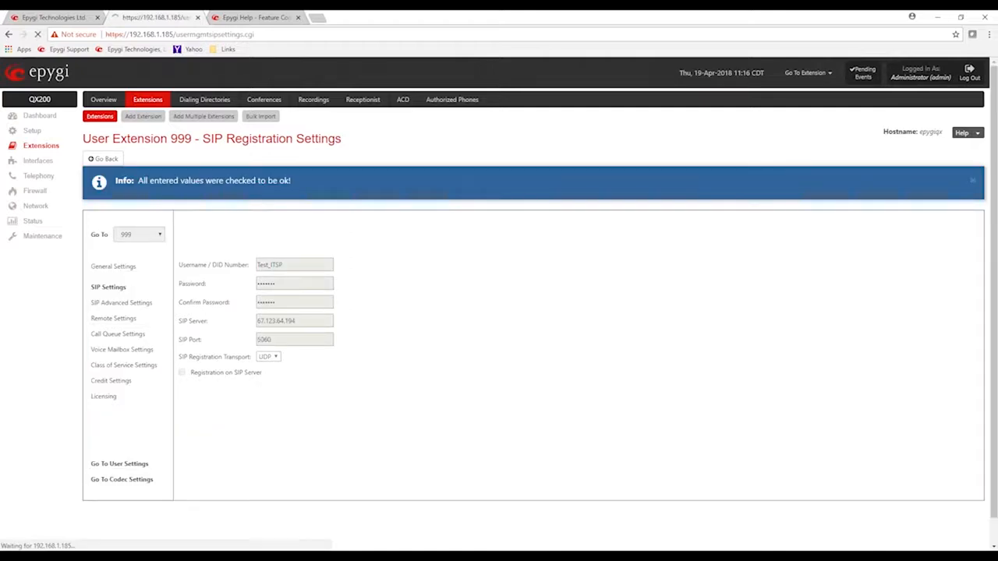
{"action": "left_click", "coordinate": [99, 118]}
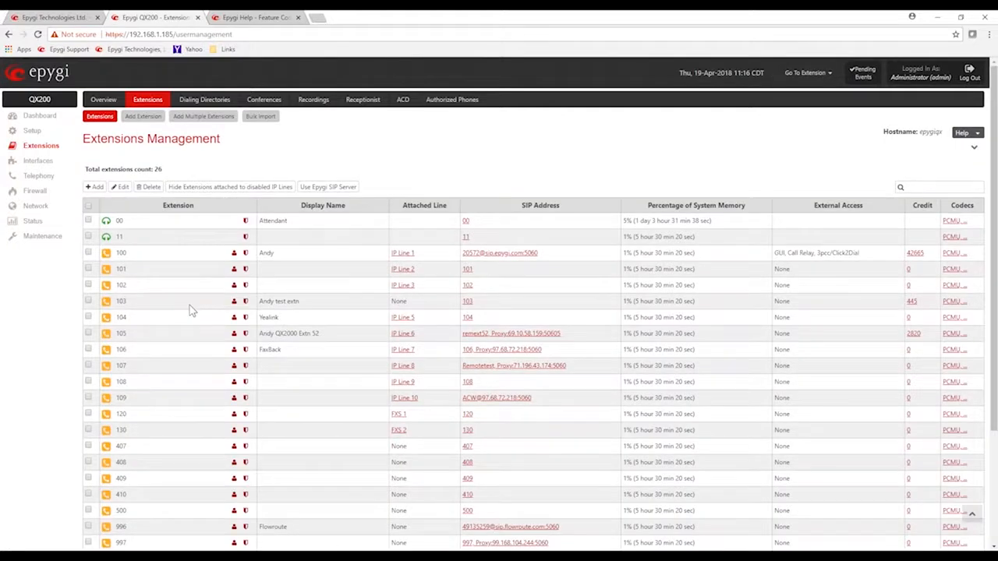
Compare the SIP addresses of the attendants, user extensions and carrier extensions in the extensions list
{"action": "scroll", "coordinate": [188, 320], "scroll_direction": "down", "scroll_amount": 1}
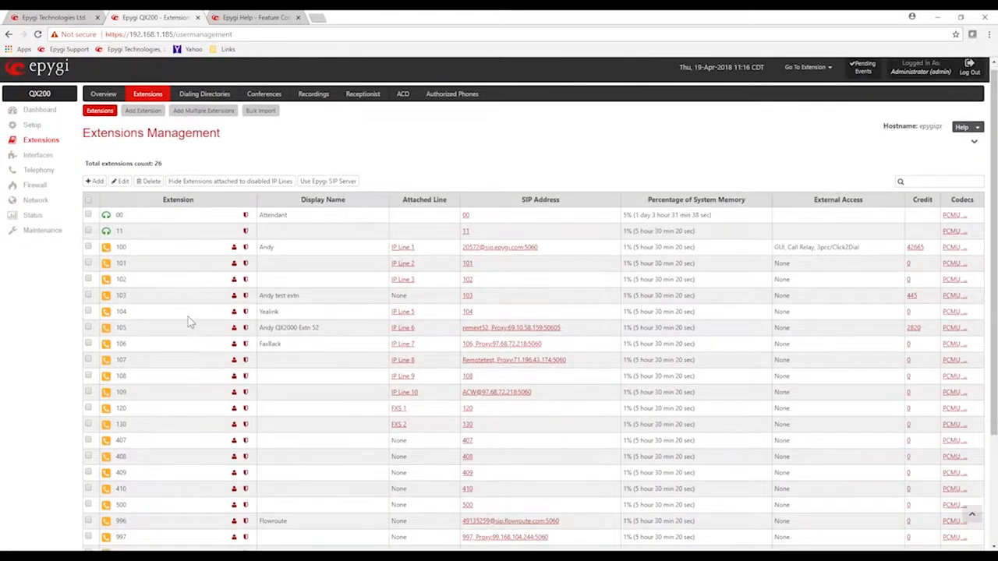
{"action": "scroll", "coordinate": [188, 320], "scroll_direction": "down", "scroll_amount": 3}
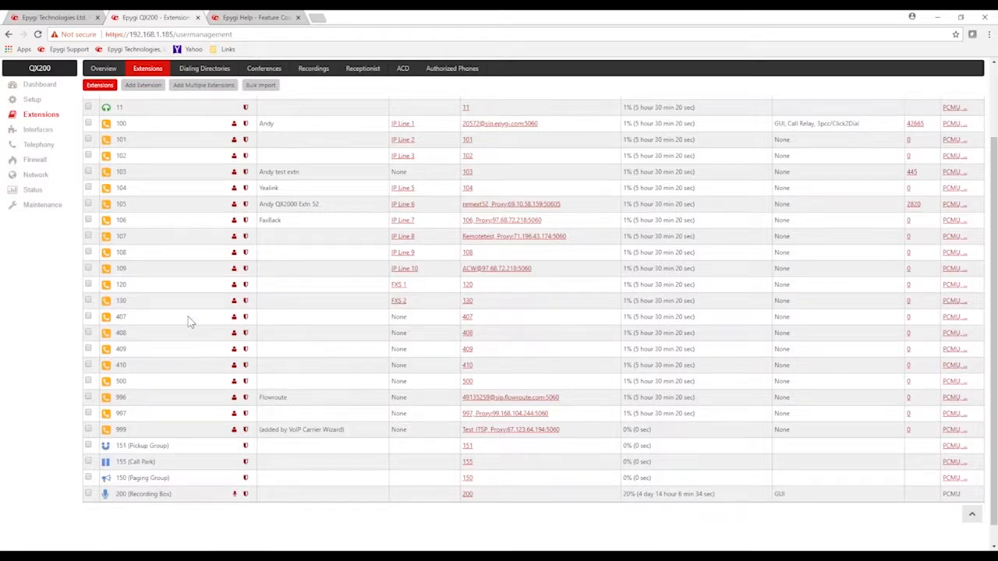
{"action": "scroll", "coordinate": [187, 318], "scroll_direction": "up", "scroll_amount": 1}
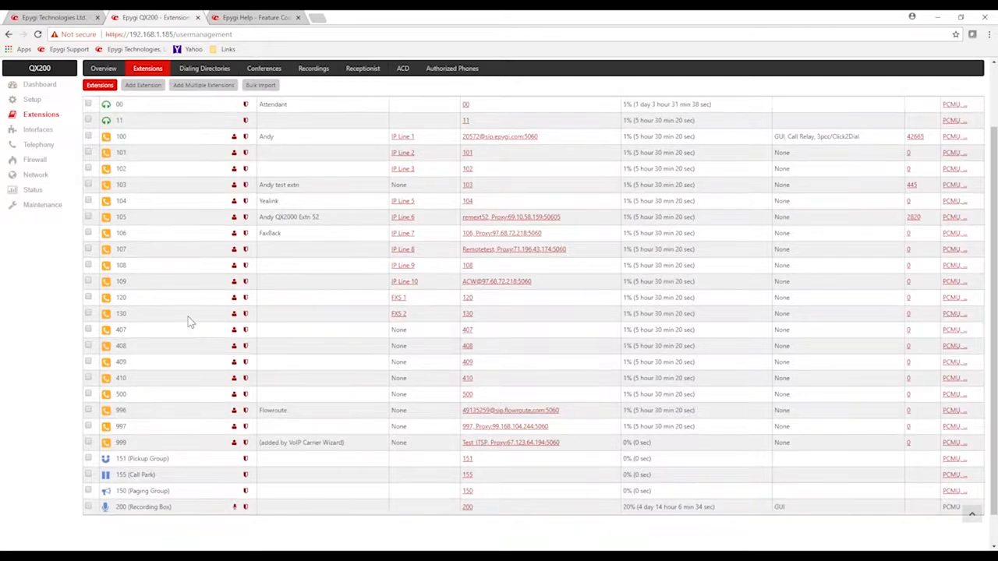
{"action": "scroll", "coordinate": [188, 320], "scroll_direction": "up", "scroll_amount": 1}
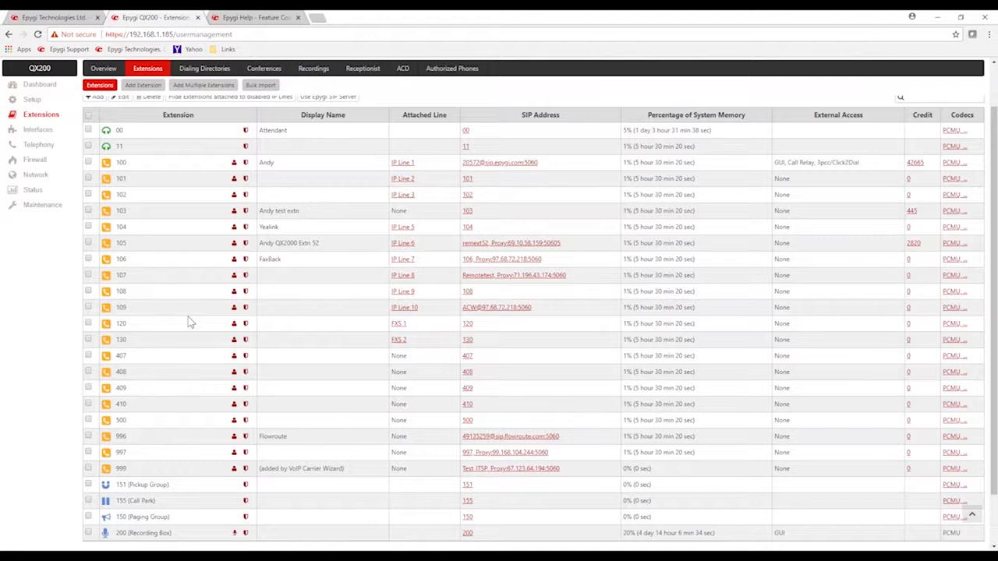
{"action": "scroll", "coordinate": [188, 322], "scroll_direction": "up", "scroll_amount": 2}
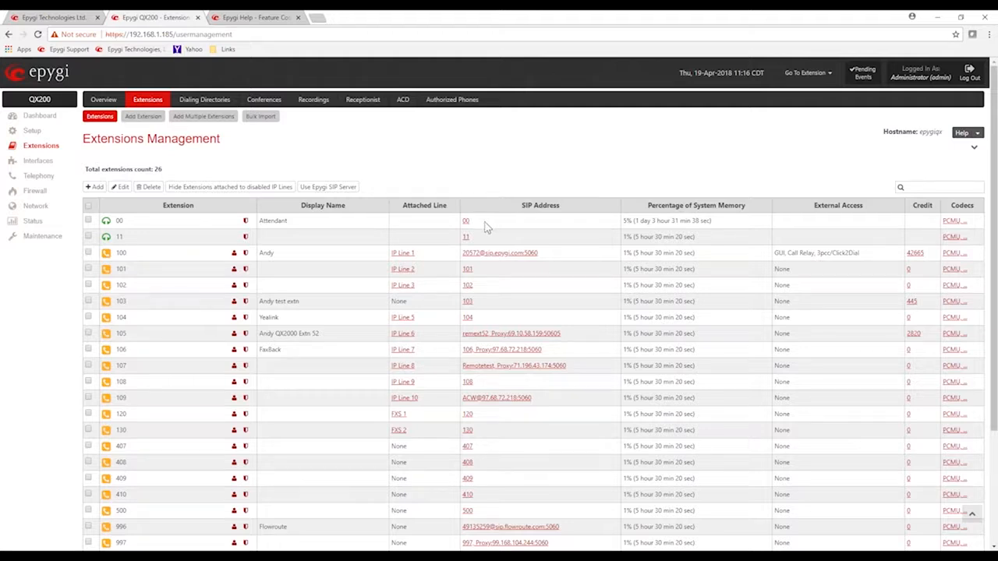
{"action": "left_click_drag", "start_coordinate": [481, 223], "coordinate": [463, 239]}
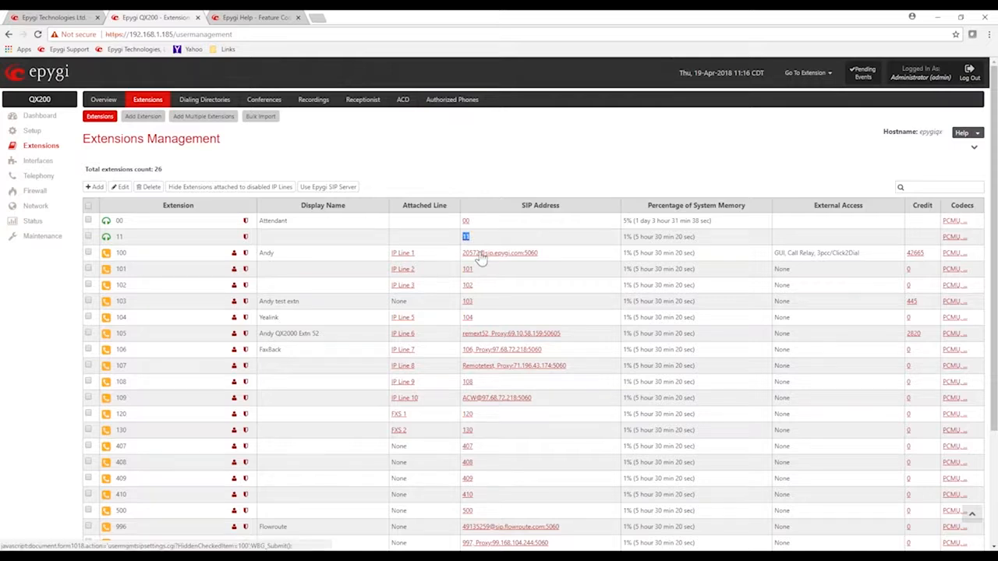
{"action": "left_click_drag", "start_coordinate": [483, 273], "coordinate": [464, 270]}
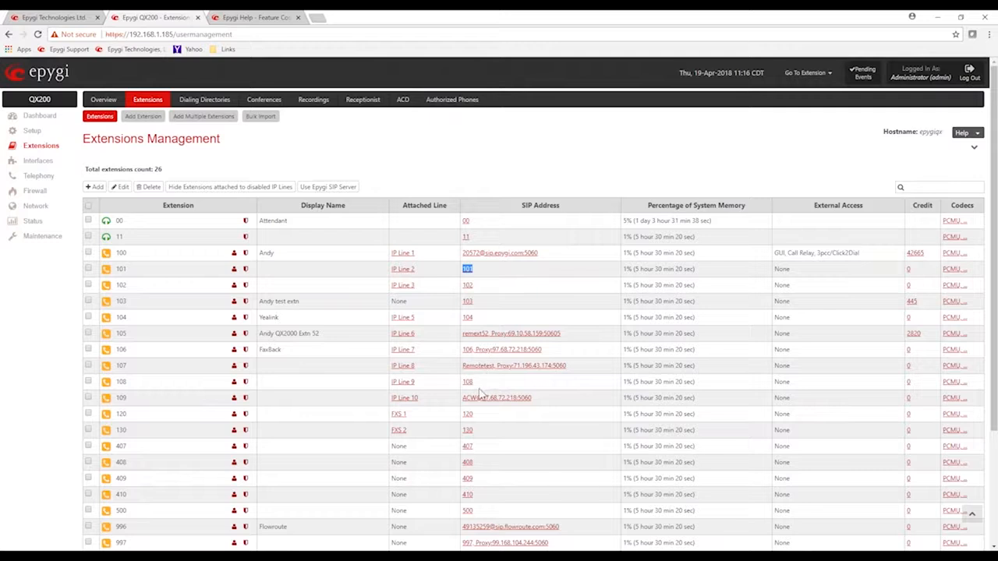
{"action": "scroll", "coordinate": [488, 398], "scroll_direction": "down", "scroll_amount": 3}
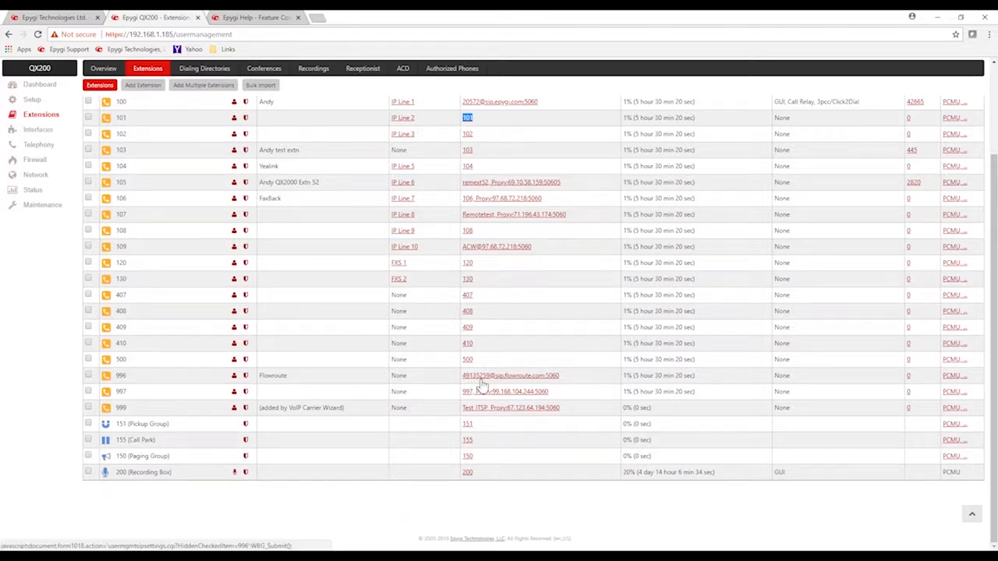
{"action": "left_click", "coordinate": [515, 315]}
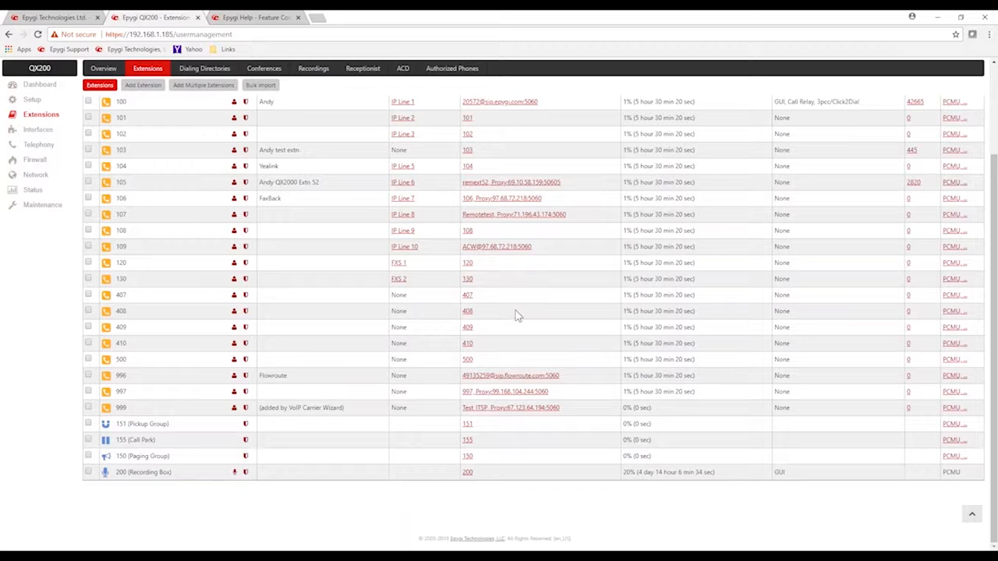
{"action": "scroll", "coordinate": [516, 315], "scroll_direction": "up", "scroll_amount": 3}
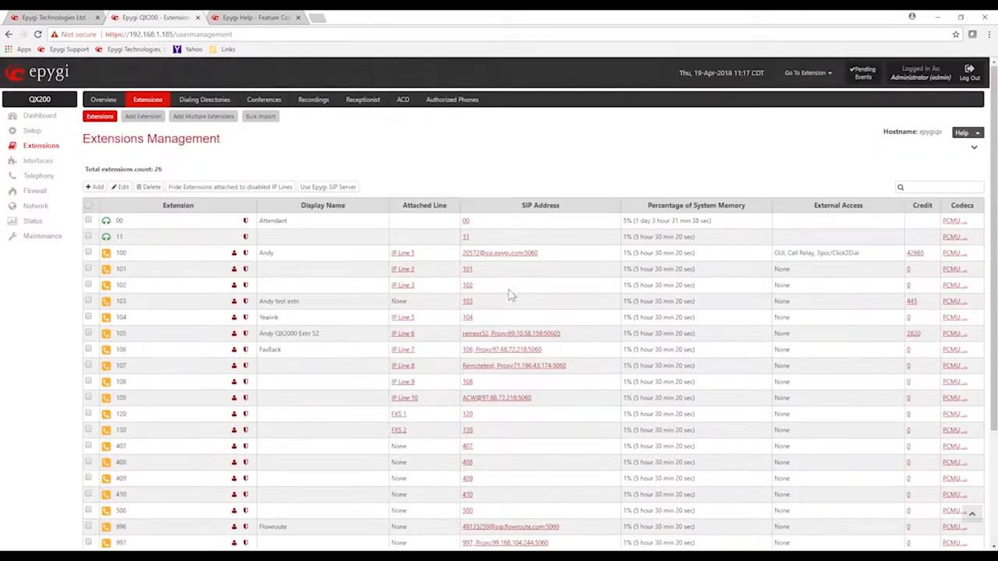
Open extension 103's SIP settings and enter a ten-digit DID phone number as its Username / DID Number
{"action": "left_click", "coordinate": [245, 302]}
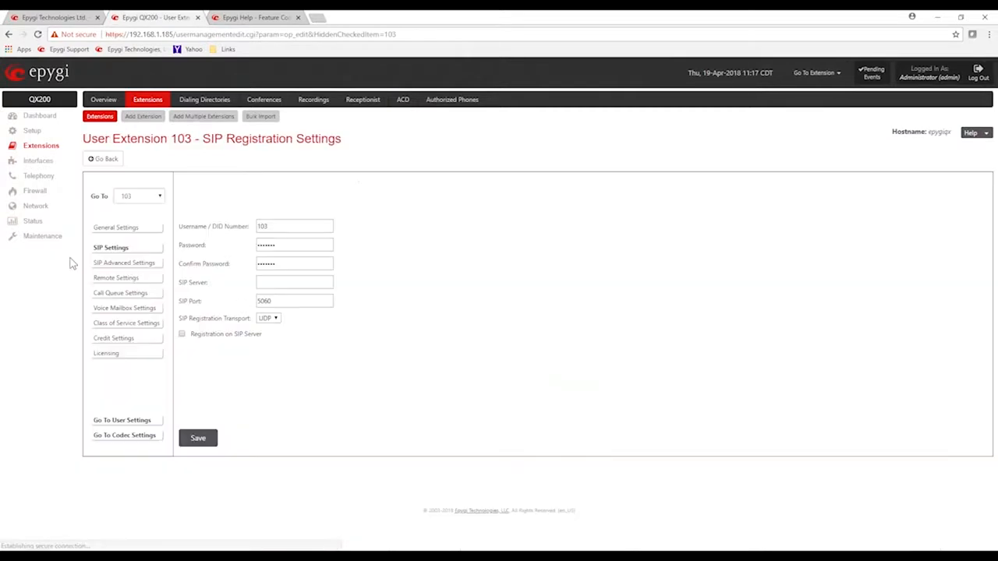
{"action": "left_click_drag", "start_coordinate": [213, 226], "coordinate": [250, 226]}
{"action": "left_click", "coordinate": [273, 227]}
{"action": "double_click", "coordinate": [273, 227]}
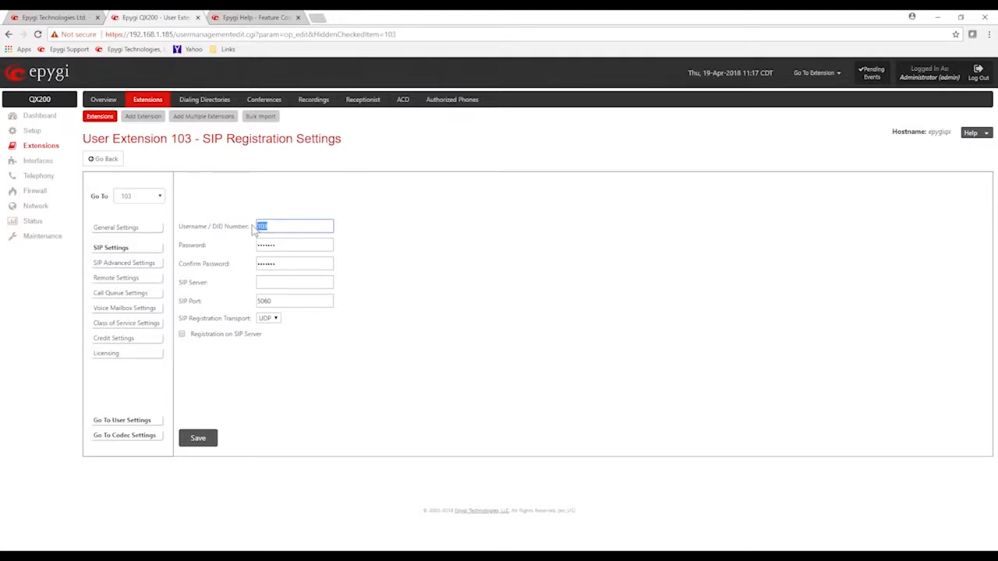
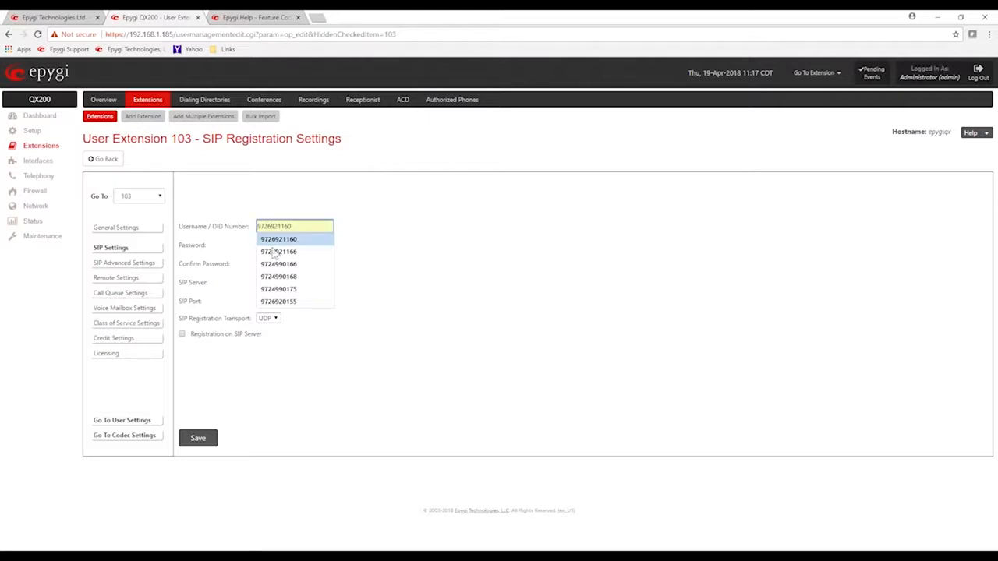
{"action": "left_click", "coordinate": [276, 251]}
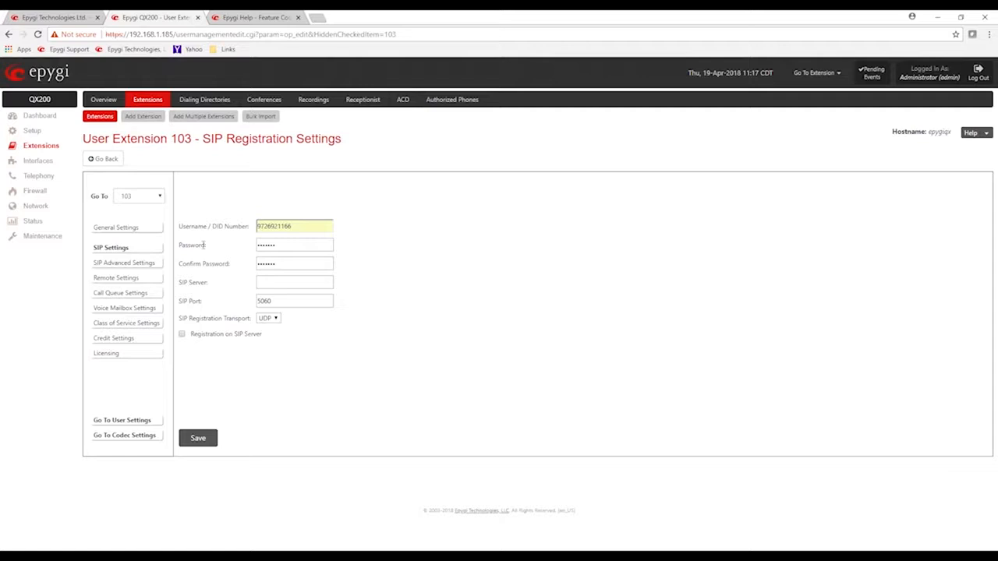
Review the Username / DID Number label and the number format entered for extension 103
{"action": "left_click_drag", "start_coordinate": [179, 226], "coordinate": [206, 226]}
{"action": "left_click_drag", "start_coordinate": [209, 226], "coordinate": [247, 226]}
{"action": "left_click", "coordinate": [222, 391]}
{"action": "left_click_drag", "start_coordinate": [257, 226], "coordinate": [290, 226]}
Try the prefixes 1 and + in front of extension 103's DID number, and remove them again
{"action": "left_click", "coordinate": [349, 209]}
{"action": "type", "text": "1"}
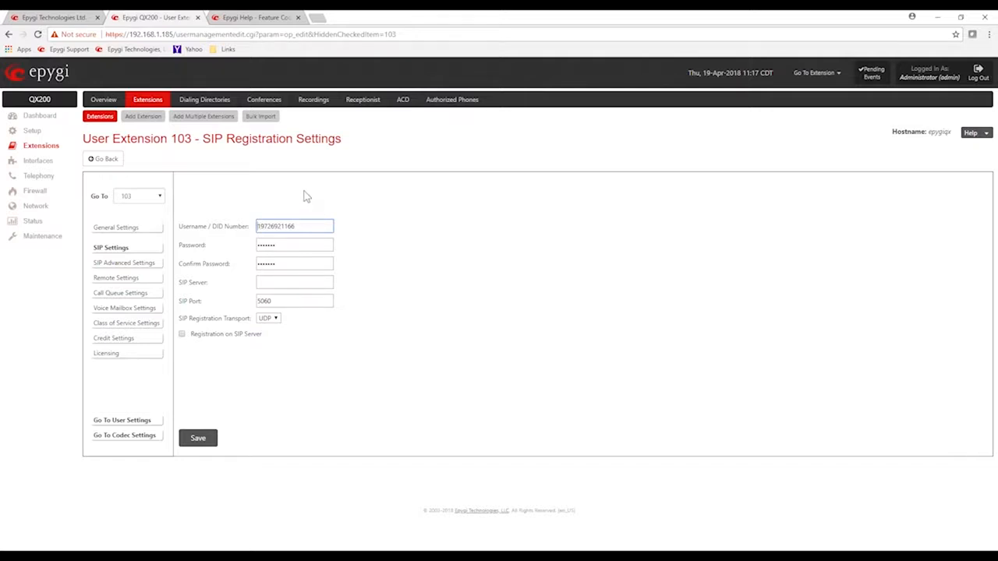
{"action": "type", "text": "+"}
{"action": "key", "text": "BackSpace"}
{"action": "key", "text": "Delete"}
Save extension 103's SIP settings and check its SIP address in the extensions list
{"action": "left_click", "coordinate": [316, 412]}
{"action": "left_click", "coordinate": [199, 439]}
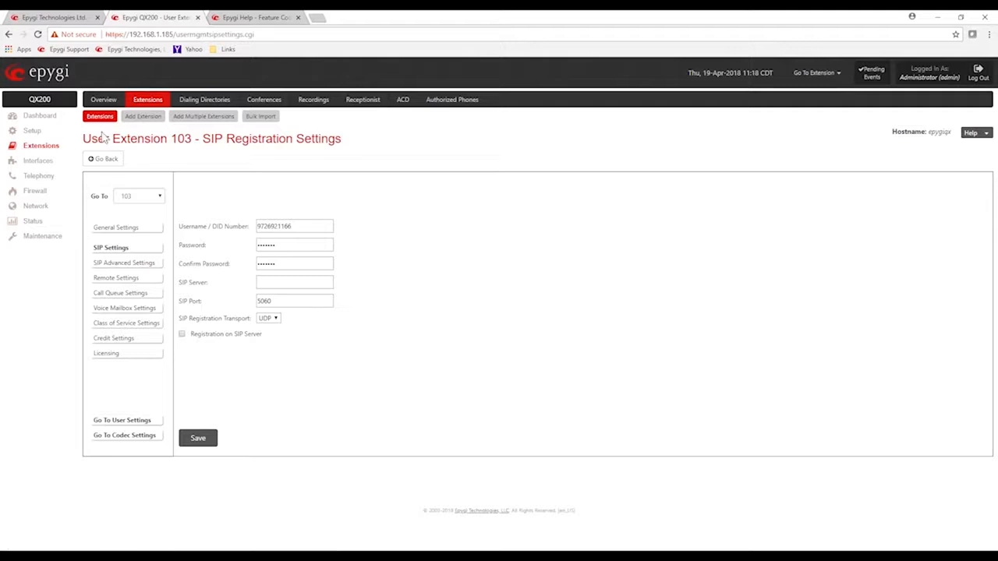
{"action": "left_click", "coordinate": [106, 159]}
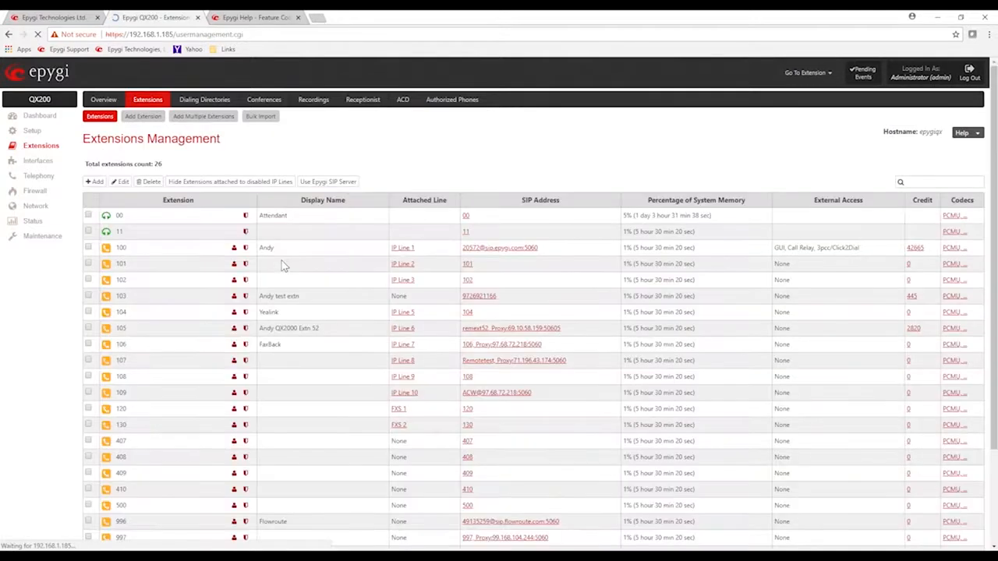
{"action": "left_click_drag", "start_coordinate": [507, 303], "coordinate": [461, 303]}
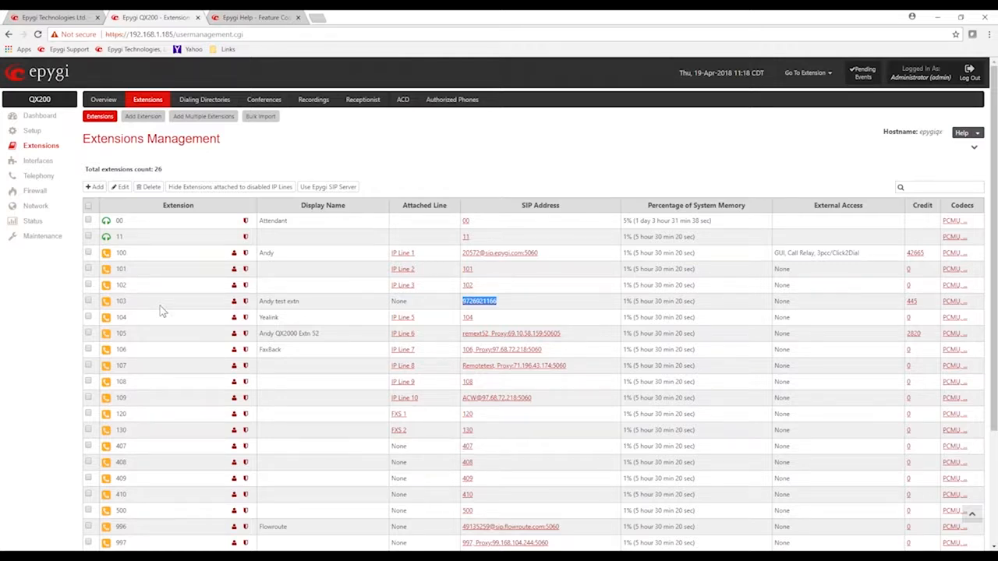
{"action": "left_click", "coordinate": [488, 174]}
Open the Call Routing Table and review its route entries, leaving the first route unselected
{"action": "left_click", "coordinate": [38, 177]}
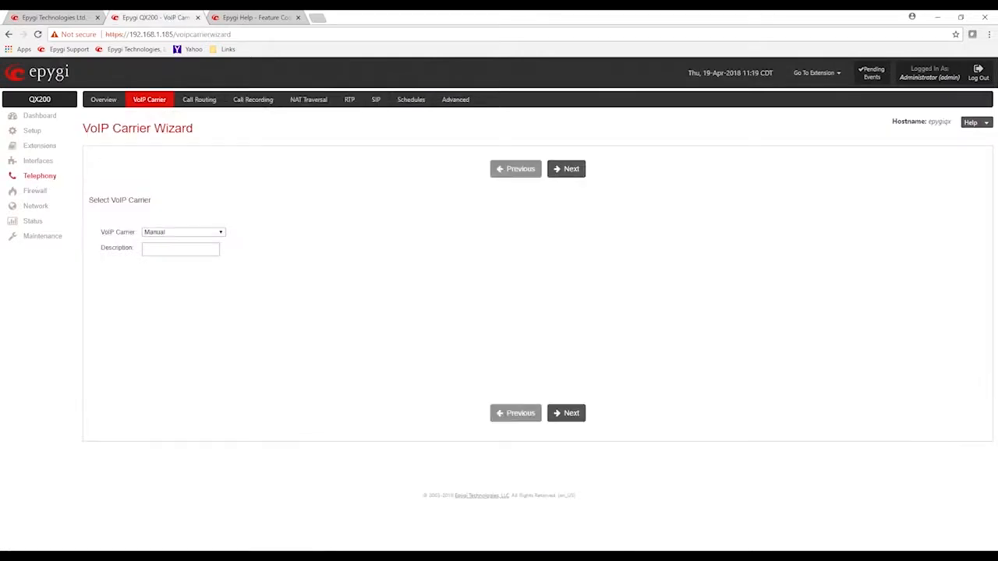
{"action": "left_click", "coordinate": [201, 101]}
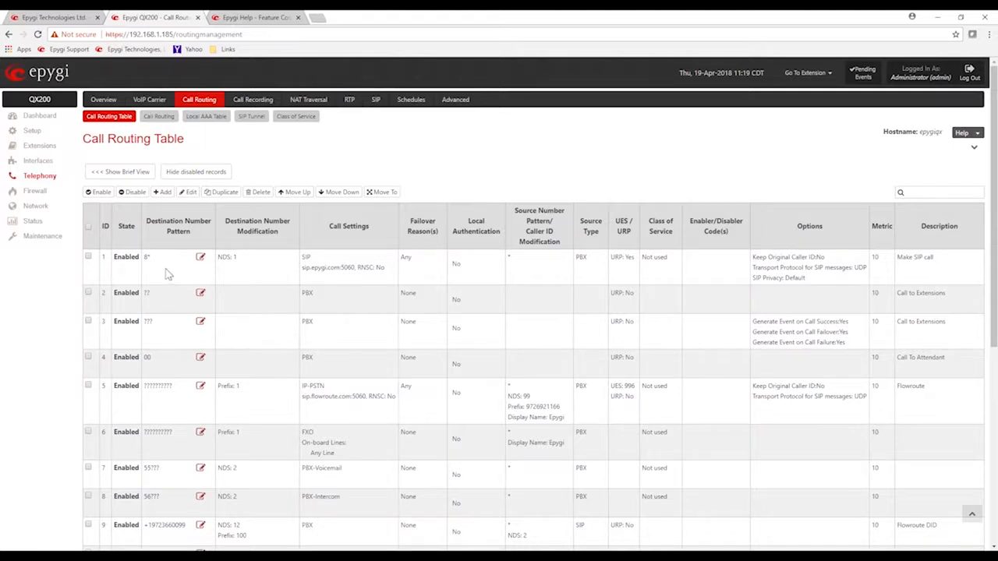
{"action": "left_click", "coordinate": [89, 258]}
{"action": "scroll", "coordinate": [94, 263], "scroll_direction": "down", "scroll_amount": 5}
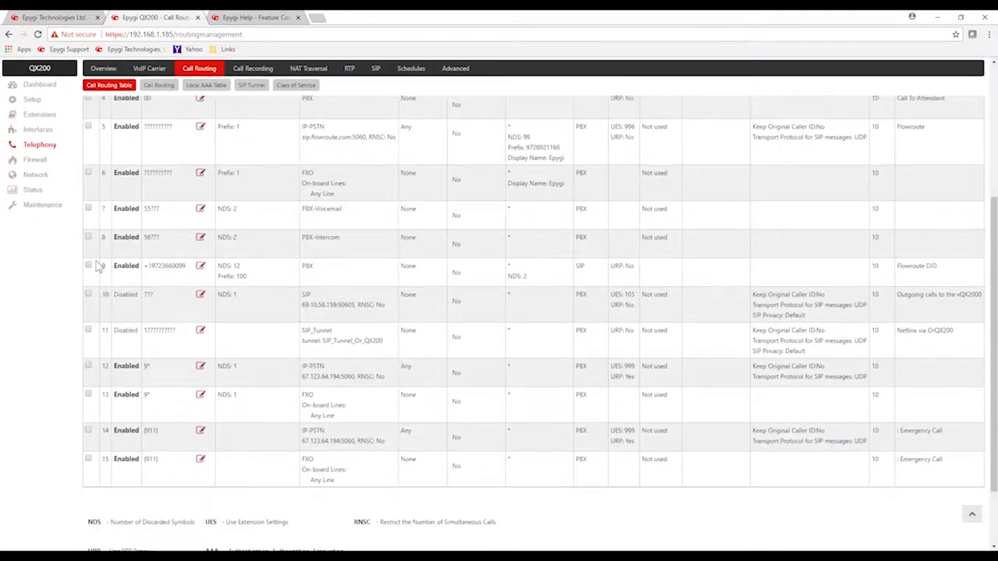
{"action": "scroll", "coordinate": [97, 266], "scroll_direction": "up", "scroll_amount": 5}
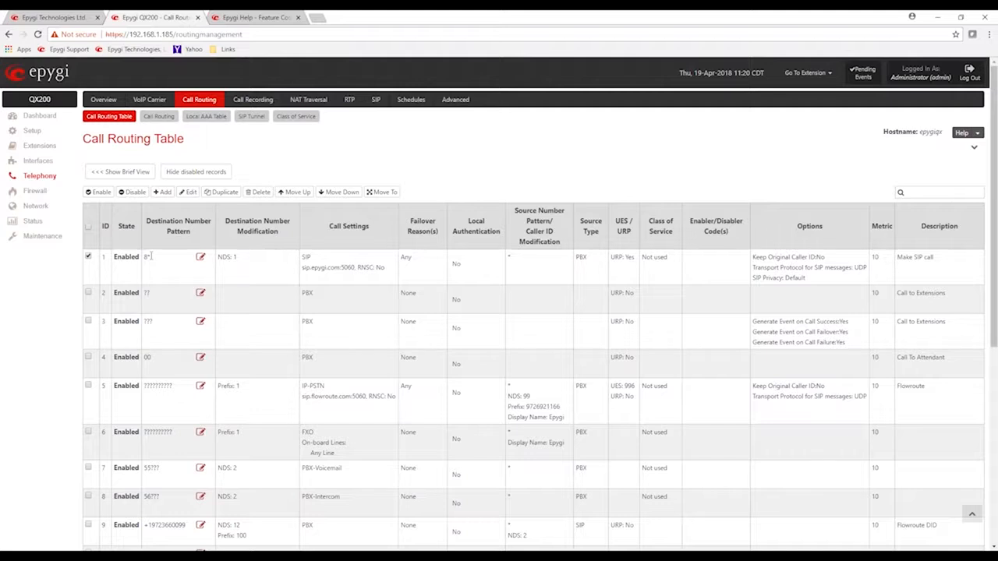
{"action": "left_click", "coordinate": [88, 257]}
Enlarge the page and examine the 8* route's destination pattern, its NDS modification and the abbreviation legend
{"action": "left_click_drag", "start_coordinate": [159, 262], "coordinate": [144, 259]}
{"action": "left_click", "coordinate": [160, 265]}
{"action": "key", "text": "ctrl+plus"}
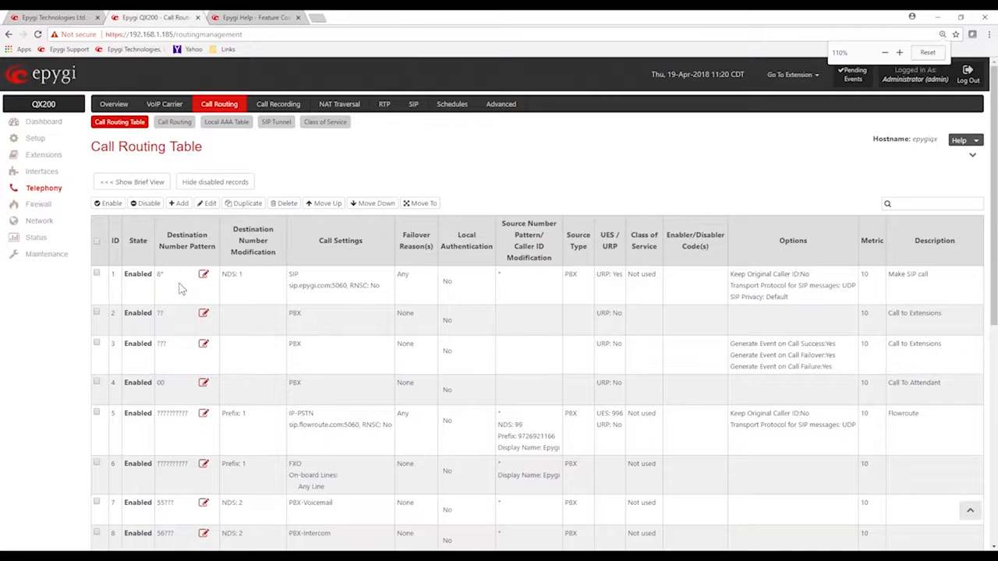
{"action": "key", "text": "ctrl+plus"}
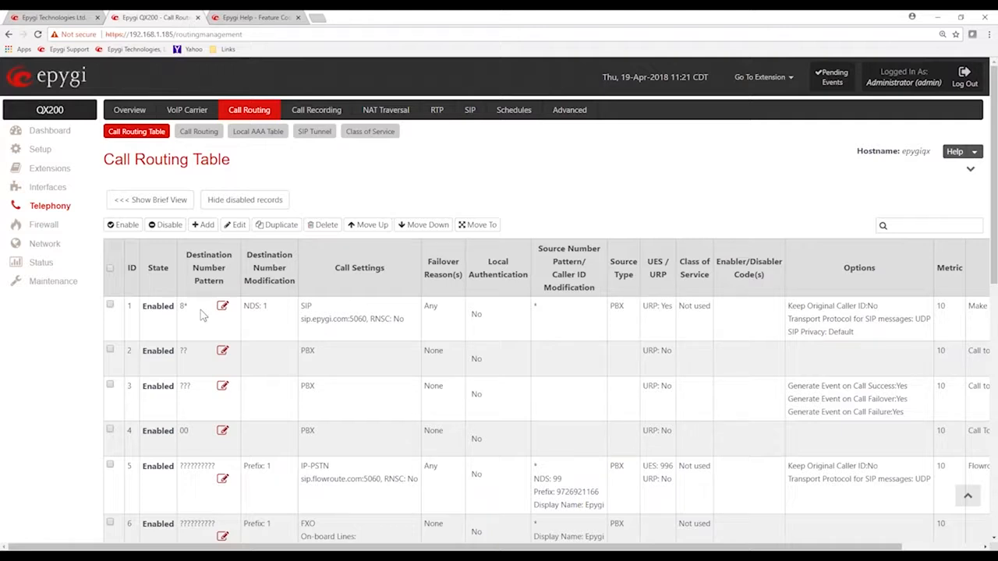
{"action": "triple_click", "coordinate": [263, 305]}
{"action": "scroll", "coordinate": [273, 329], "scroll_direction": "down", "scroll_amount": 10}
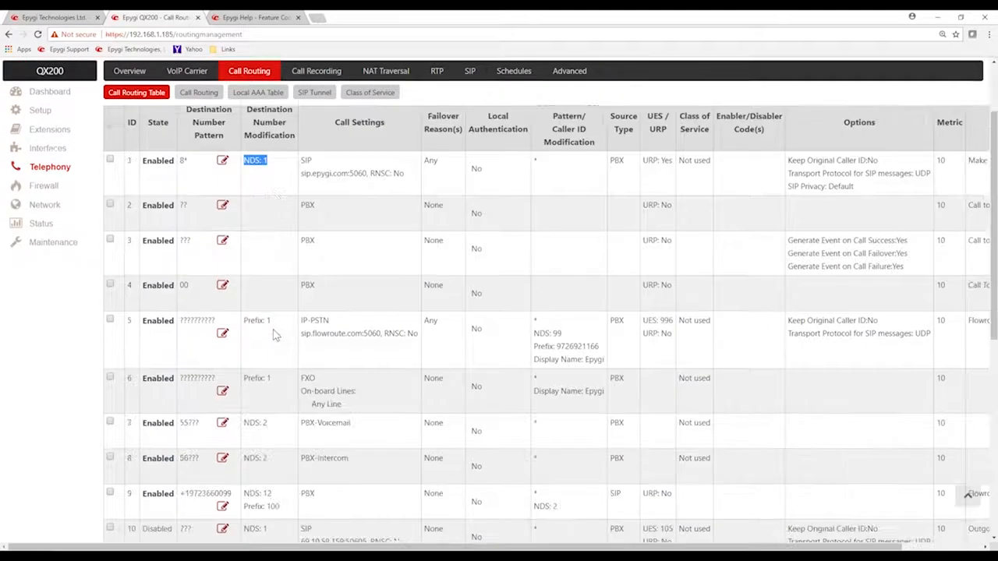
{"action": "scroll", "coordinate": [273, 334], "scroll_direction": "down", "scroll_amount": 1}
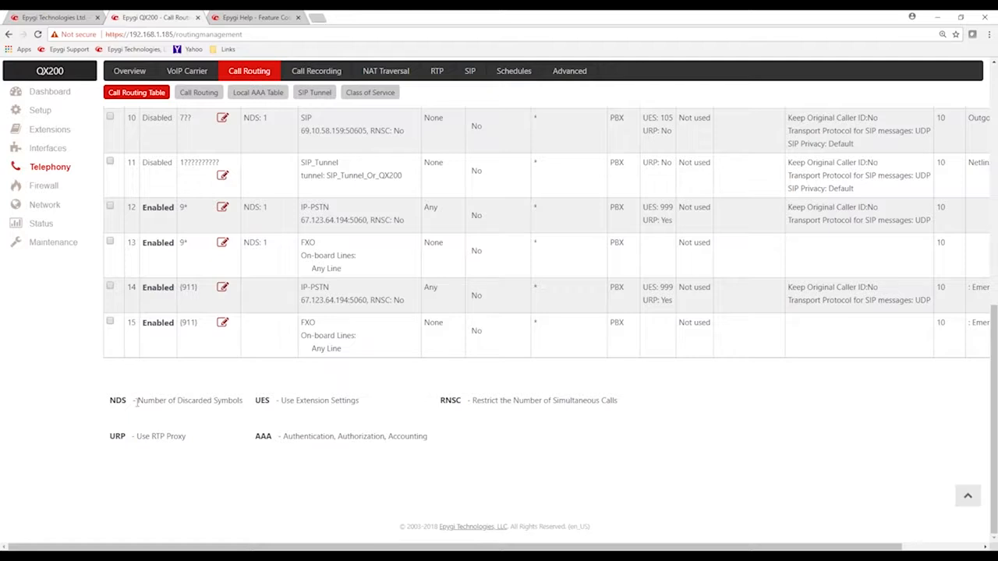
Examine the meaning of NDS in the abbreviation legend and the 8* route's number modification and SIP call settings
{"action": "left_click_drag", "start_coordinate": [118, 401], "coordinate": [243, 401]}
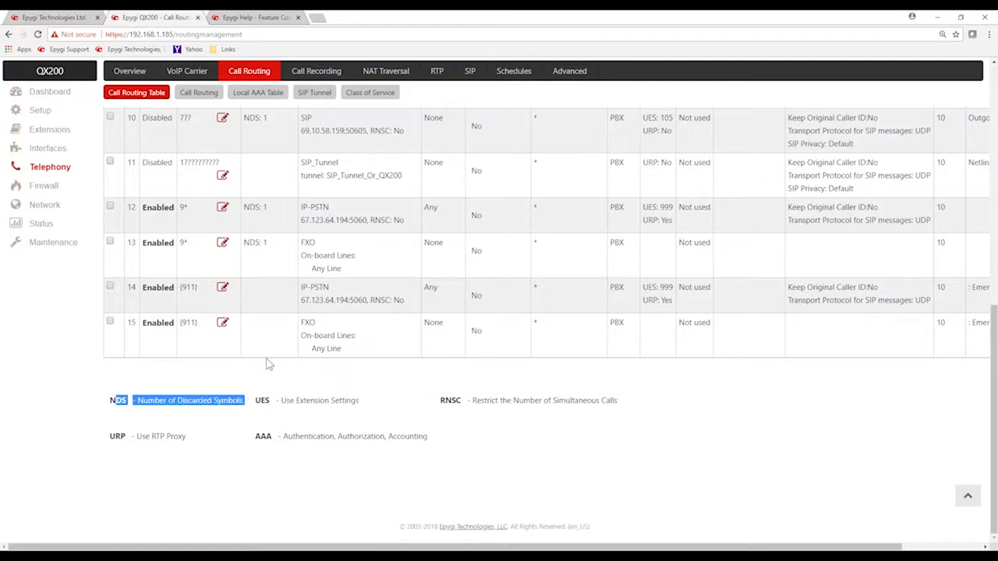
{"action": "scroll", "coordinate": [266, 350], "scroll_direction": "up", "scroll_amount": 10}
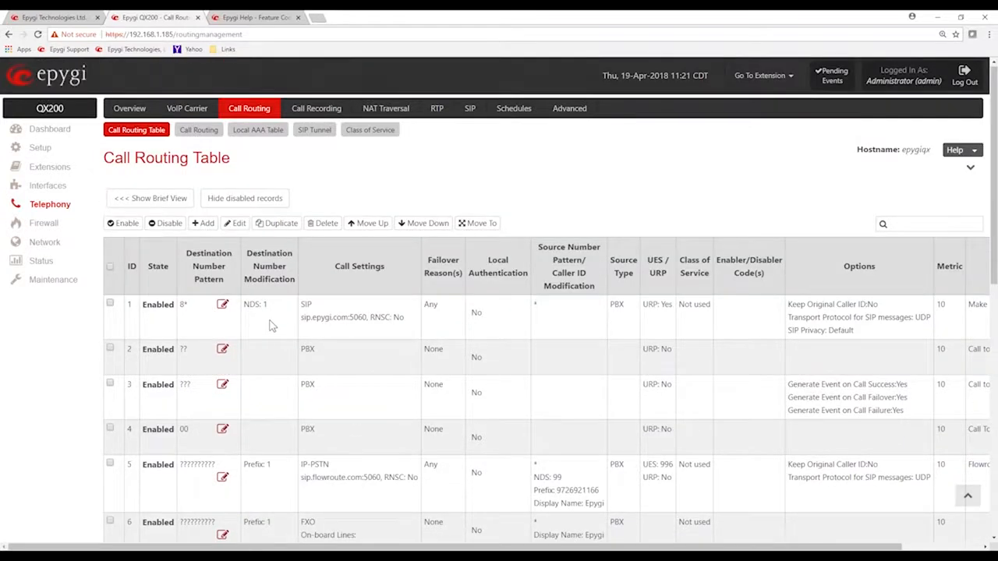
{"action": "left_click_drag", "start_coordinate": [269, 305], "coordinate": [243, 305]}
{"action": "left_click", "coordinate": [280, 316]}
{"action": "double_click", "coordinate": [304, 304]}
{"action": "left_click_drag", "start_coordinate": [301, 318], "coordinate": [351, 318]}
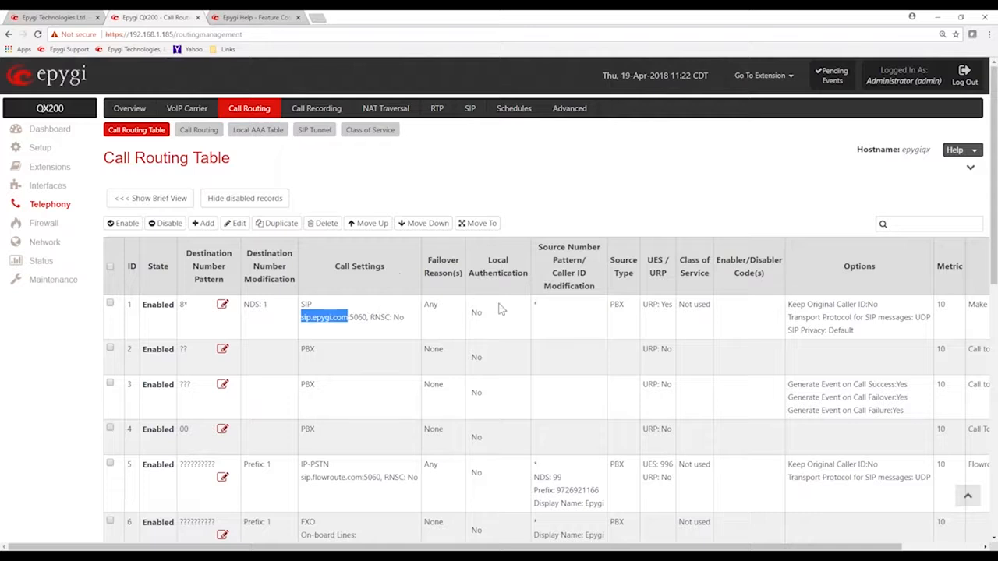
{"action": "left_click", "coordinate": [575, 324]}
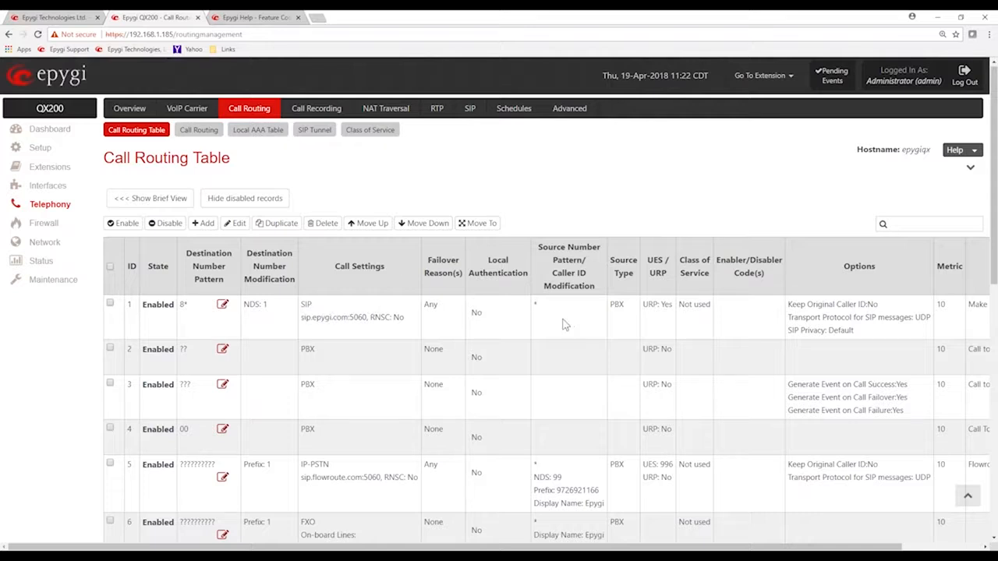
Examine the destination patterns and call settings of the internal PBX routes ??, ??? and 00
{"action": "double_click", "coordinate": [184, 353]}
{"action": "left_click", "coordinate": [185, 363]}
{"action": "left_click_drag", "start_coordinate": [322, 351], "coordinate": [301, 350]}
{"action": "left_click_drag", "start_coordinate": [205, 399], "coordinate": [180, 385]}
{"action": "left_click", "coordinate": [289, 383]}
{"action": "left_click_drag", "start_coordinate": [194, 429], "coordinate": [179, 430]}
Examine route 5's ten-digit destination pattern, its destination number modification and its IP-PSTN call settings
{"action": "scroll", "coordinate": [211, 442], "scroll_direction": "down", "scroll_amount": 3}
{"action": "left_click", "coordinate": [189, 367]}
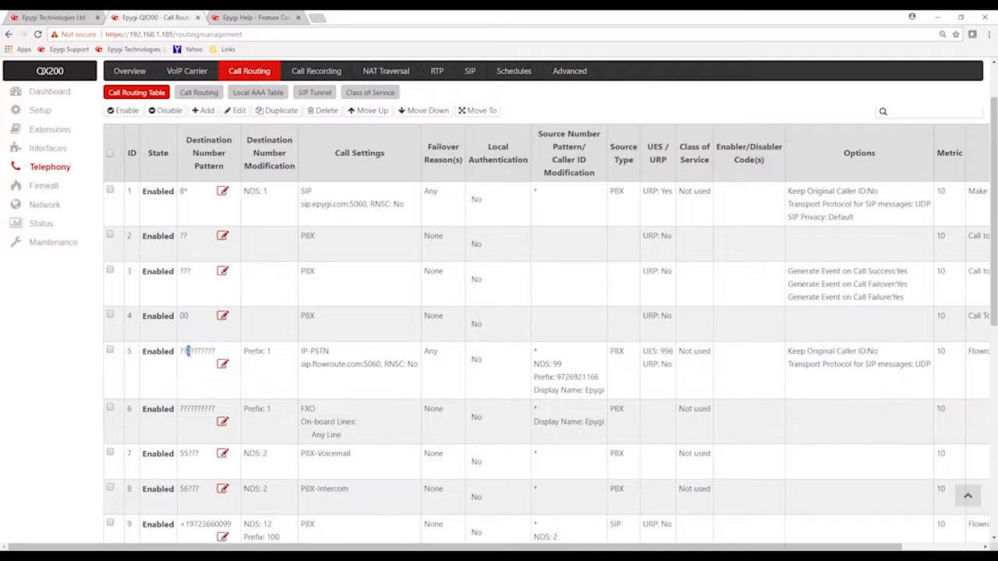
{"action": "double_click", "coordinate": [187, 351]}
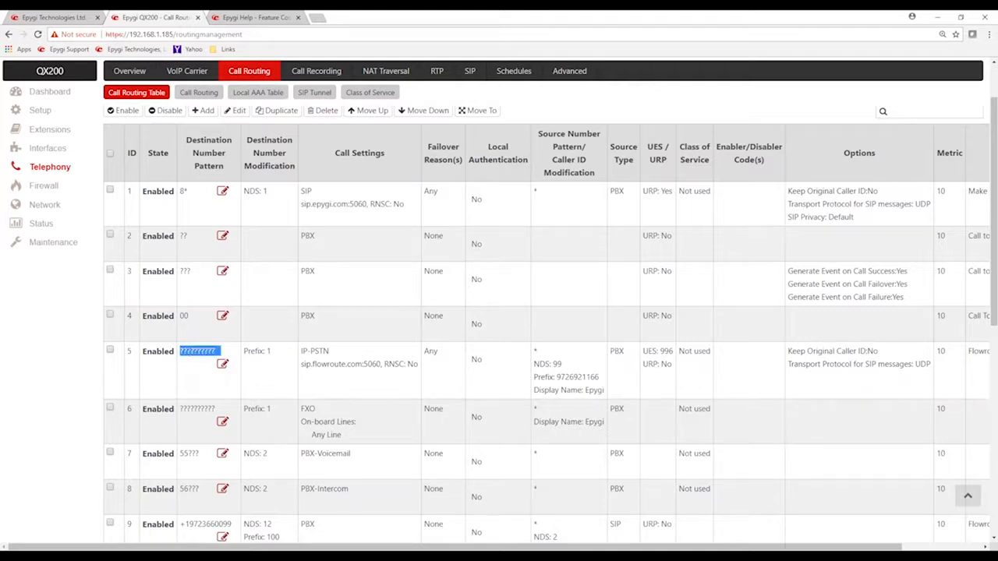
{"action": "left_click", "coordinate": [369, 334]}
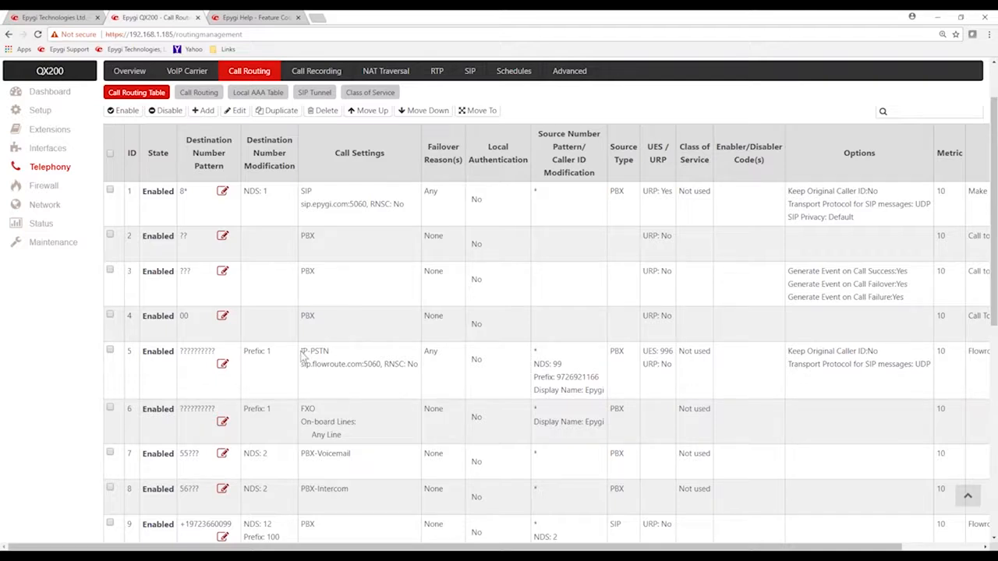
{"action": "mouse_move", "coordinate": [180, 356]}
{"action": "left_mouse_down"}
{"action": "mouse_move", "coordinate": [191, 352]}
{"action": "mouse_move", "coordinate": [182, 354]}
{"action": "left_mouse_up"}
{"action": "left_click_drag", "start_coordinate": [244, 352], "coordinate": [278, 359]}
{"action": "left_click", "coordinate": [304, 352]}
{"action": "left_click_drag", "start_coordinate": [302, 352], "coordinate": [365, 367]}
{"action": "left_click", "coordinate": [374, 381]}
Examine the source number and source type columns for route 5, comparing them with its destination pattern and call settings
{"action": "left_click_drag", "start_coordinate": [543, 134], "coordinate": [634, 155]}
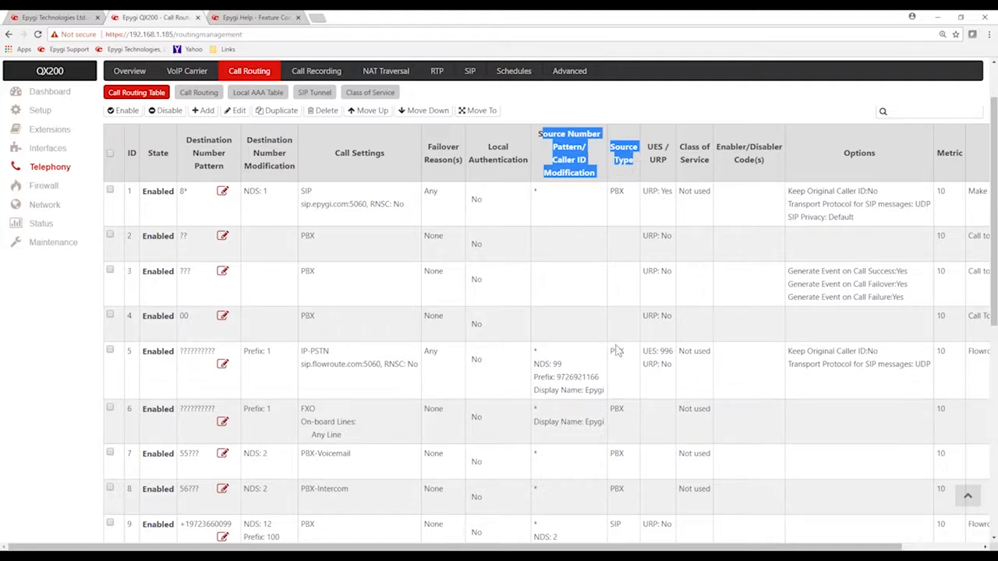
{"action": "left_click", "coordinate": [586, 361]}
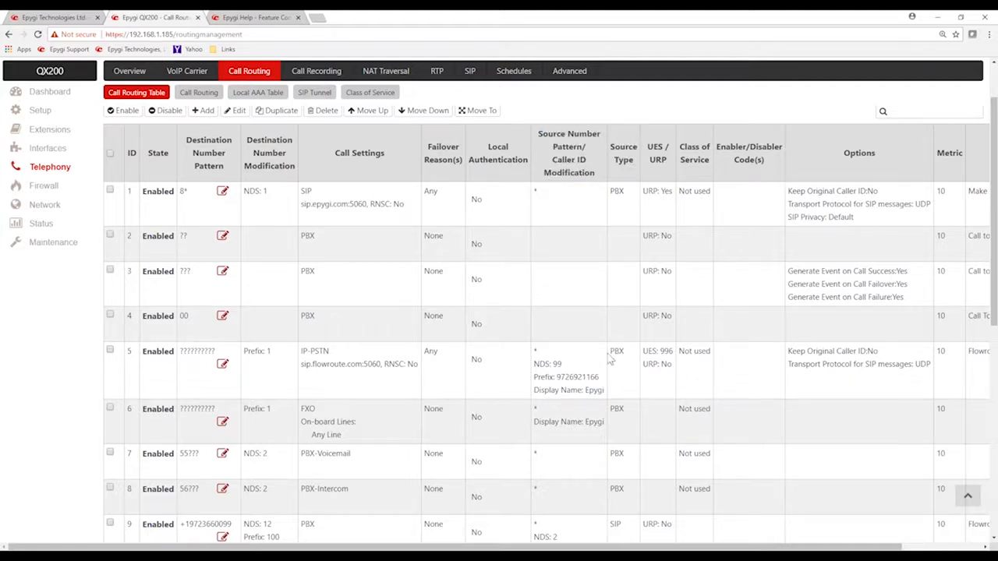
{"action": "double_click", "coordinate": [617, 351]}
{"action": "left_click", "coordinate": [616, 360]}
{"action": "left_click_drag", "start_coordinate": [181, 351], "coordinate": [389, 367]}
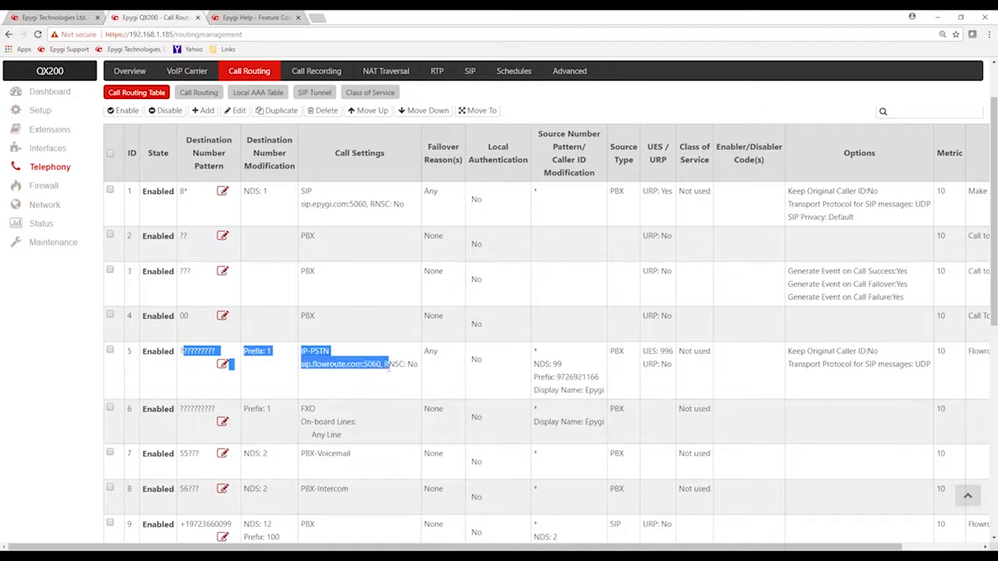
{"action": "left_click", "coordinate": [618, 367]}
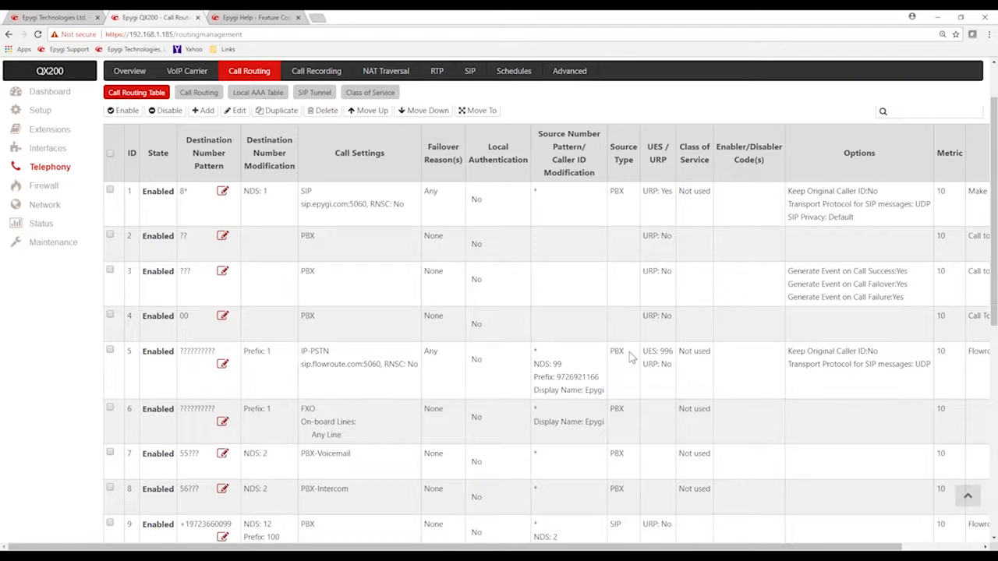
{"action": "mouse_move", "coordinate": [628, 356]}
{"action": "left_mouse_down"}
{"action": "mouse_move", "coordinate": [606, 365]}
{"action": "mouse_move", "coordinate": [613, 360]}
{"action": "left_mouse_up"}
{"action": "left_click", "coordinate": [615, 357]}
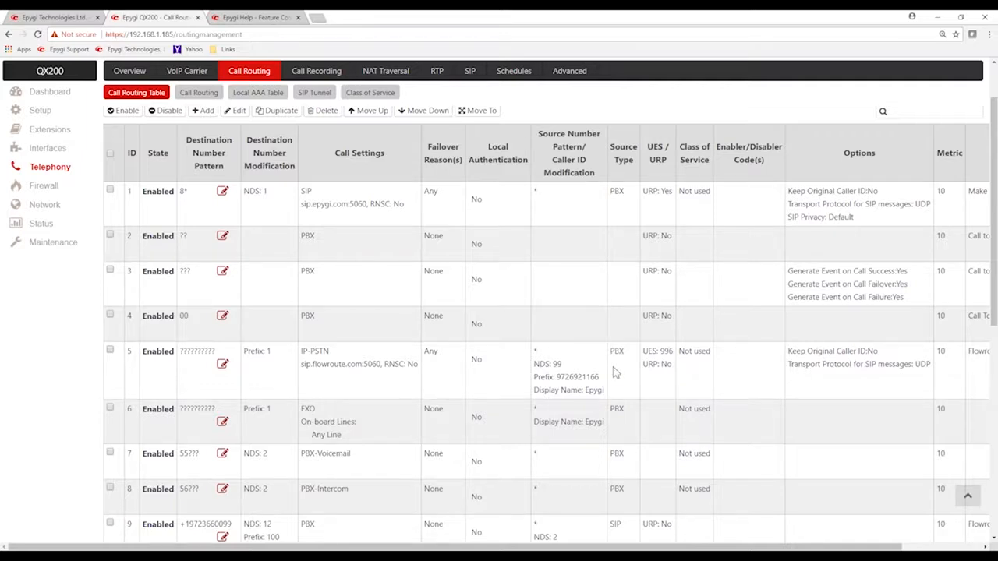
Examine route 5's source number pattern and its caller ID modification: discarded symbols, prefix and display name
{"action": "double_click", "coordinate": [536, 352]}
{"action": "left_click_drag", "start_coordinate": [535, 365], "coordinate": [606, 386]}
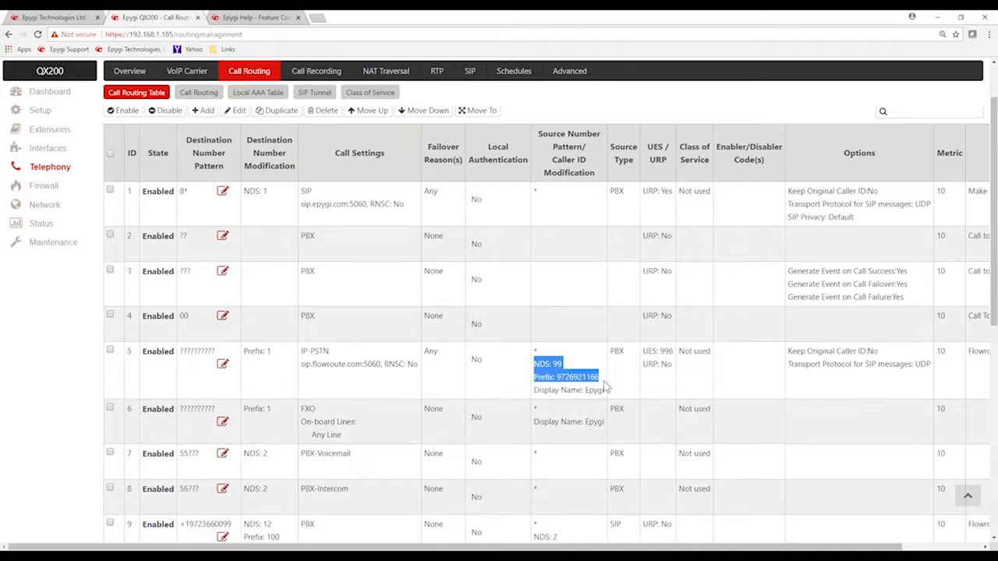
{"action": "left_click", "coordinate": [565, 370]}
{"action": "left_click_drag", "start_coordinate": [564, 367], "coordinate": [533, 366]}
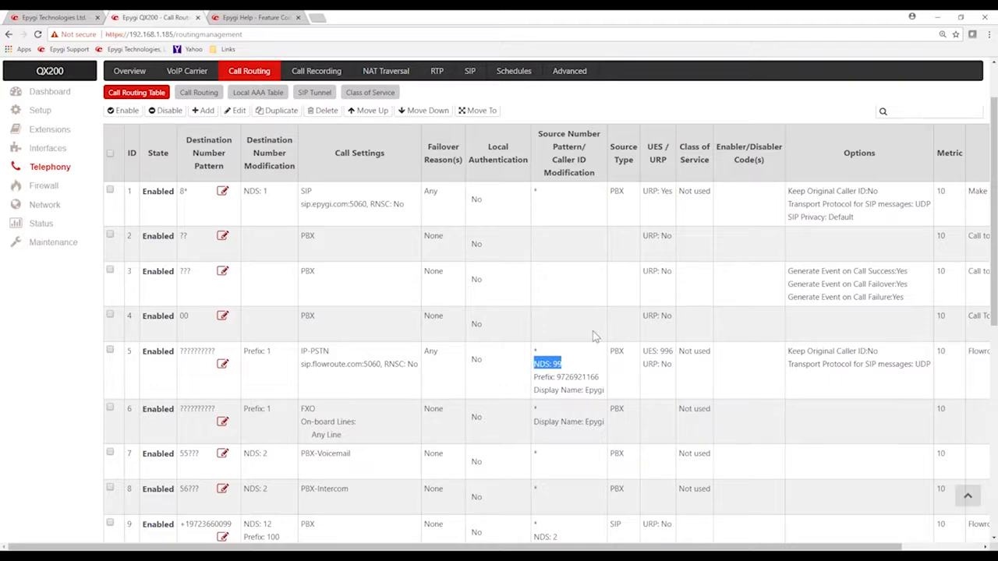
{"action": "left_click", "coordinate": [583, 368]}
{"action": "left_click_drag", "start_coordinate": [557, 377], "coordinate": [605, 382]}
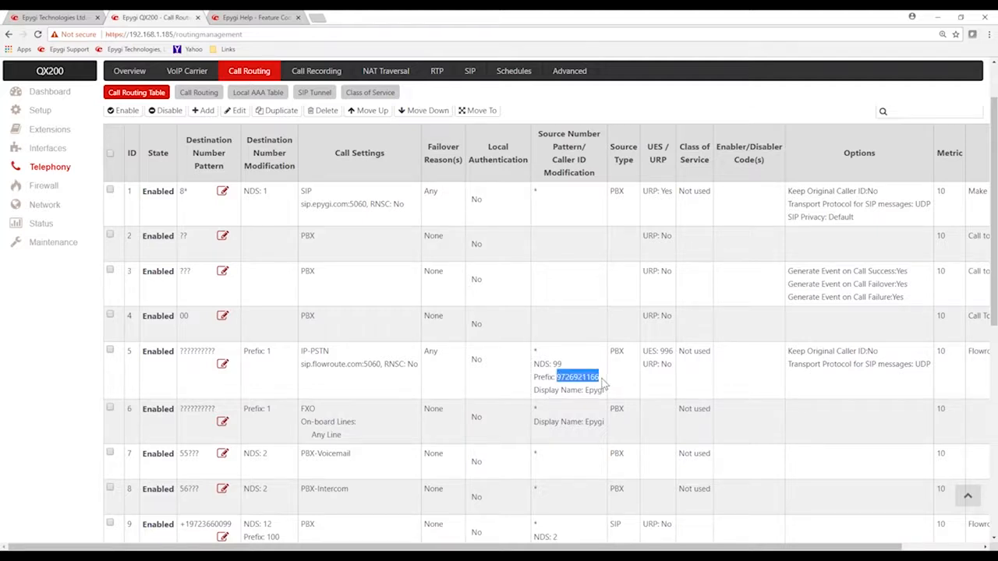
{"action": "left_click", "coordinate": [586, 379]}
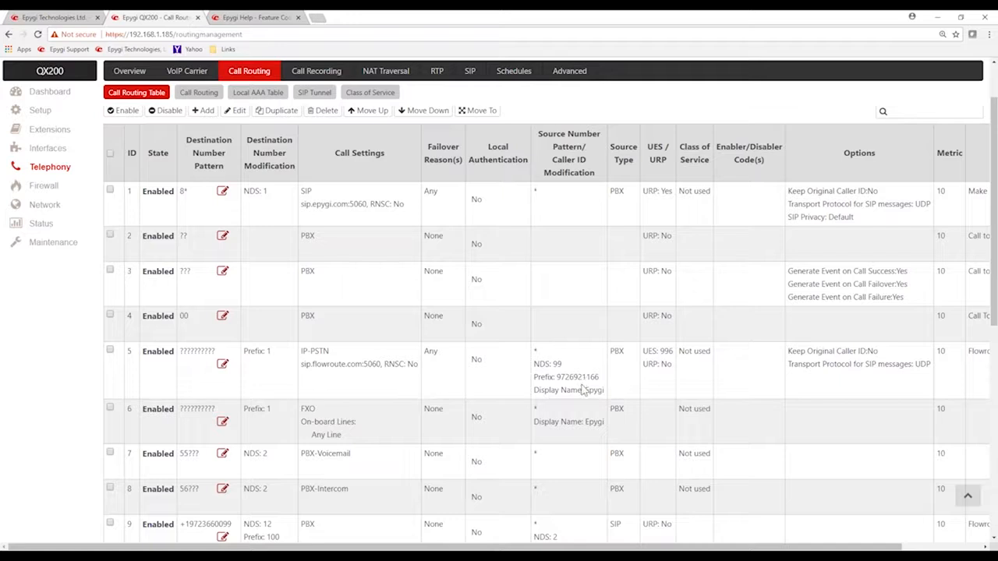
{"action": "left_click_drag", "start_coordinate": [584, 390], "coordinate": [611, 397]}
{"action": "left_click", "coordinate": [577, 371]}
Compare route 5's call type and failover reason with the matching ten-digit FXO route 6
{"action": "left_click_drag", "start_coordinate": [314, 351], "coordinate": [329, 353]}
{"action": "left_click_drag", "start_coordinate": [443, 359], "coordinate": [425, 357]}
{"action": "left_click_drag", "start_coordinate": [181, 410], "coordinate": [218, 408]}
{"action": "left_click_drag", "start_coordinate": [302, 408], "coordinate": [341, 435]}
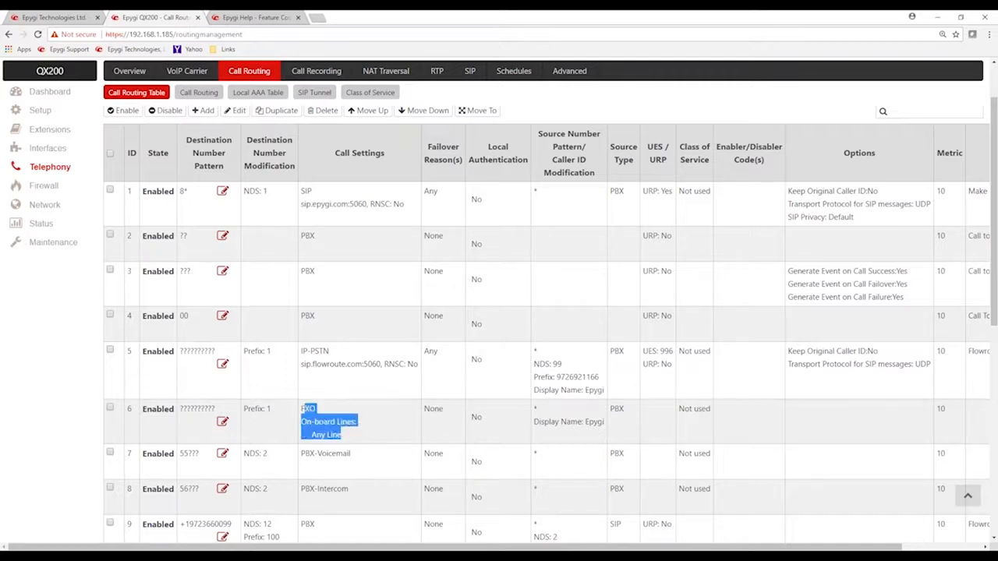
{"action": "left_click", "coordinate": [374, 423]}
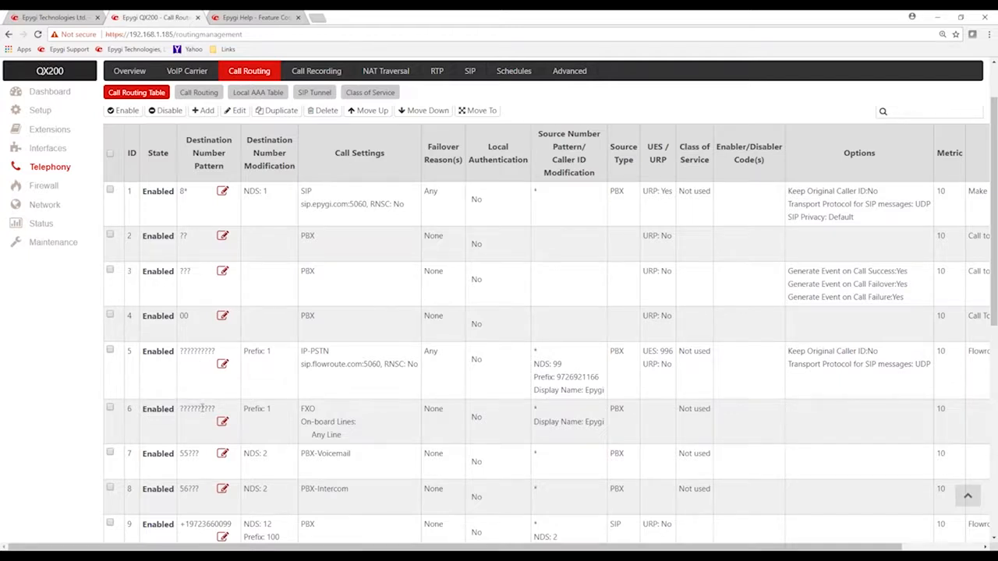
Examine the patterns, number modification and call settings of the 55??? voicemail and 56??? intercom routes
{"action": "scroll", "coordinate": [201, 408], "scroll_direction": "down", "scroll_amount": 2}
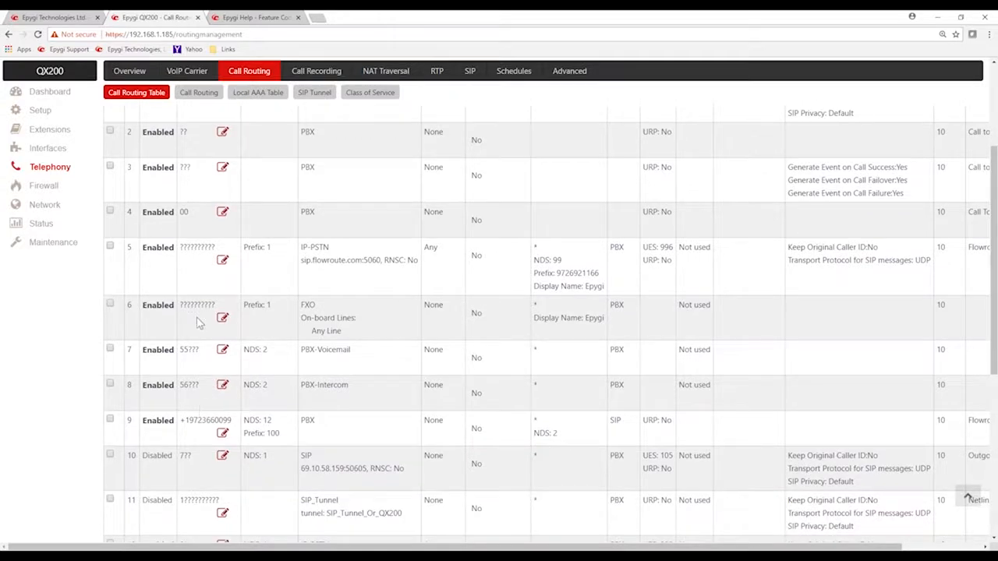
{"action": "double_click", "coordinate": [184, 350]}
{"action": "left_click", "coordinate": [188, 350]}
{"action": "left_click_drag", "start_coordinate": [188, 350], "coordinate": [207, 354]}
{"action": "left_click", "coordinate": [265, 350]}
{"action": "left_click_drag", "start_coordinate": [266, 350], "coordinate": [244, 351]}
{"action": "left_click_drag", "start_coordinate": [305, 350], "coordinate": [355, 355]}
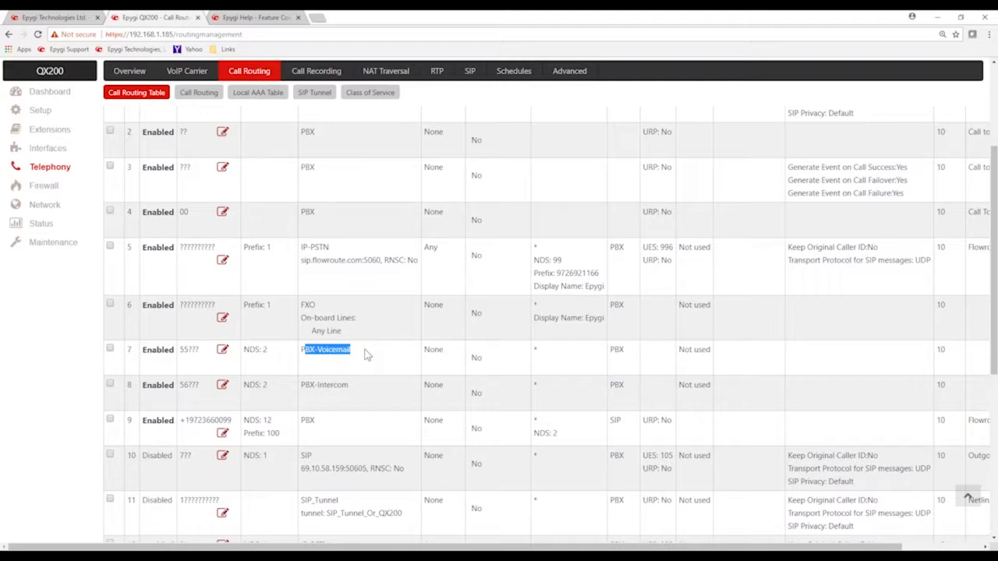
{"action": "left_click", "coordinate": [367, 355]}
{"action": "left_click_drag", "start_coordinate": [177, 389], "coordinate": [193, 386]}
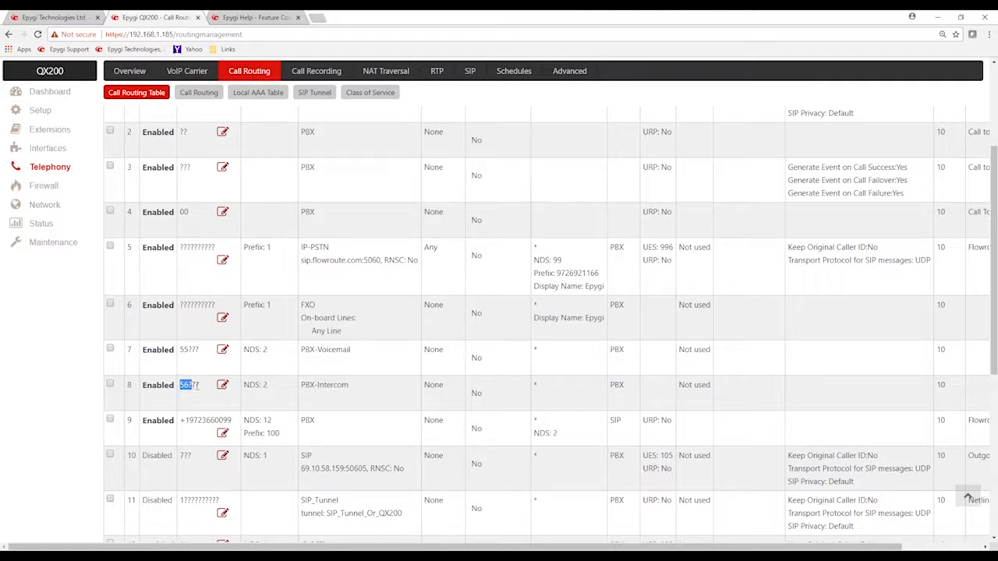
{"action": "left_click_drag", "start_coordinate": [303, 385], "coordinate": [360, 391]}
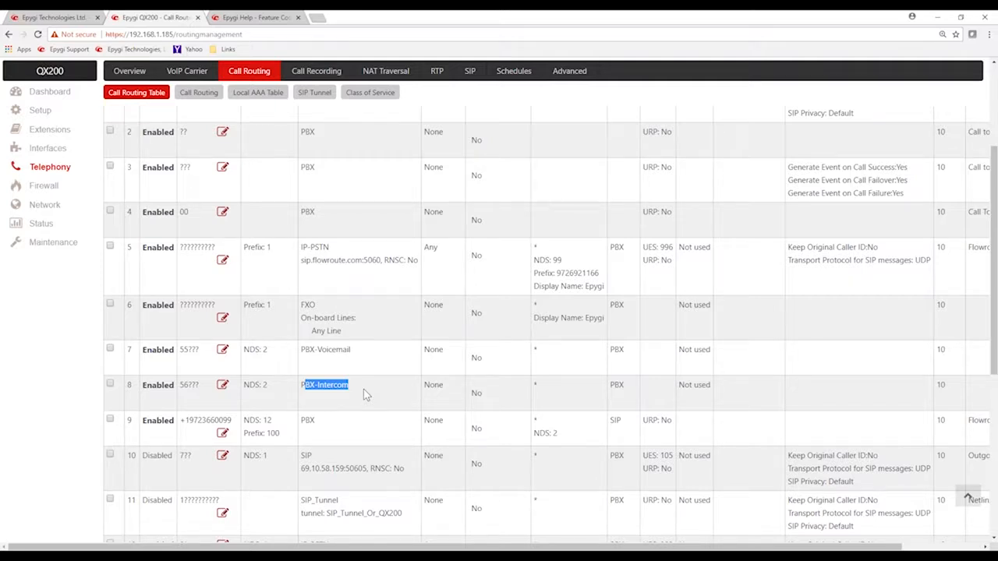
{"action": "left_click", "coordinate": [364, 391]}
Examine route 9's inbound DID pattern, its discarded symbols and prefix, and its PBX call setting
{"action": "left_click_drag", "start_coordinate": [180, 421], "coordinate": [234, 421]}
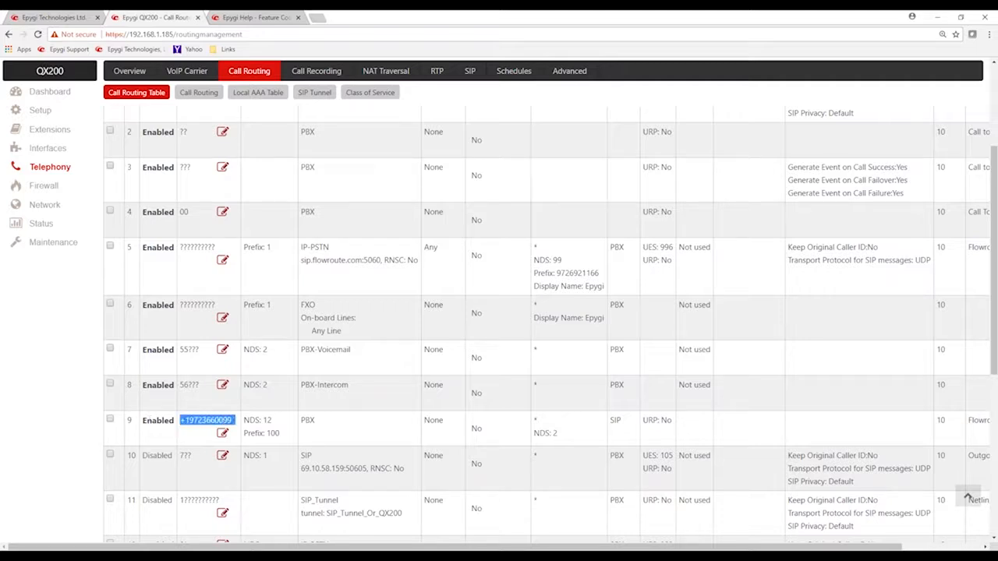
{"action": "left_click", "coordinate": [268, 416]}
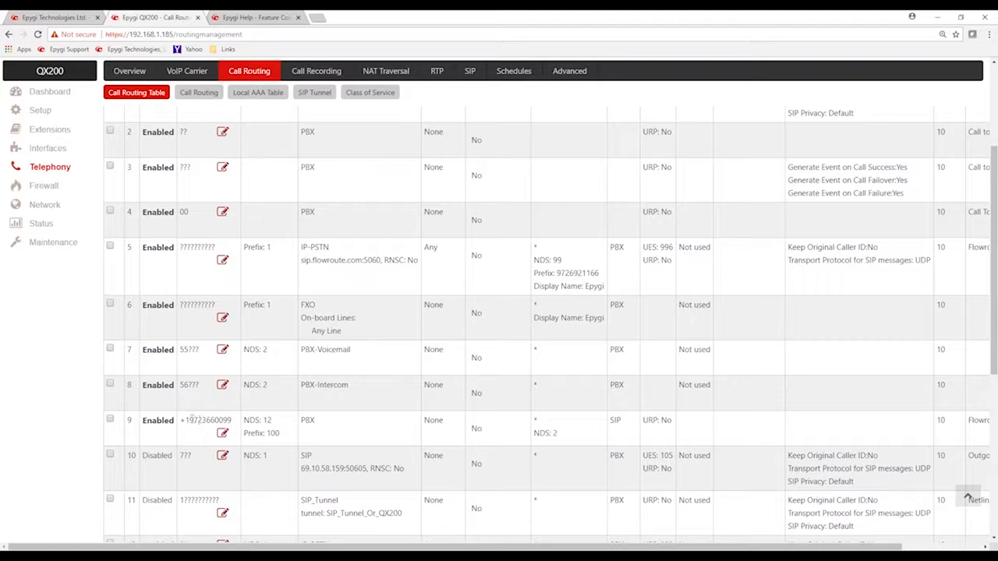
{"action": "left_click_drag", "start_coordinate": [181, 420], "coordinate": [244, 423]}
{"action": "left_click_drag", "start_coordinate": [243, 421], "coordinate": [277, 425]}
{"action": "left_click", "coordinate": [288, 437]}
{"action": "left_click_drag", "start_coordinate": [285, 439], "coordinate": [264, 437]}
{"action": "left_click", "coordinate": [325, 421]}
{"action": "left_click_drag", "start_coordinate": [325, 422], "coordinate": [300, 421]}
{"action": "left_click_drag", "start_coordinate": [256, 434], "coordinate": [280, 437]}
{"action": "left_click", "coordinate": [361, 432]}
Examine the two 9* routes' pattern, number modification, call settings, source type and failover reason
{"action": "scroll", "coordinate": [364, 432], "scroll_direction": "down", "scroll_amount": 3}
{"action": "scroll", "coordinate": [368, 432], "scroll_direction": "down", "scroll_amount": 1}
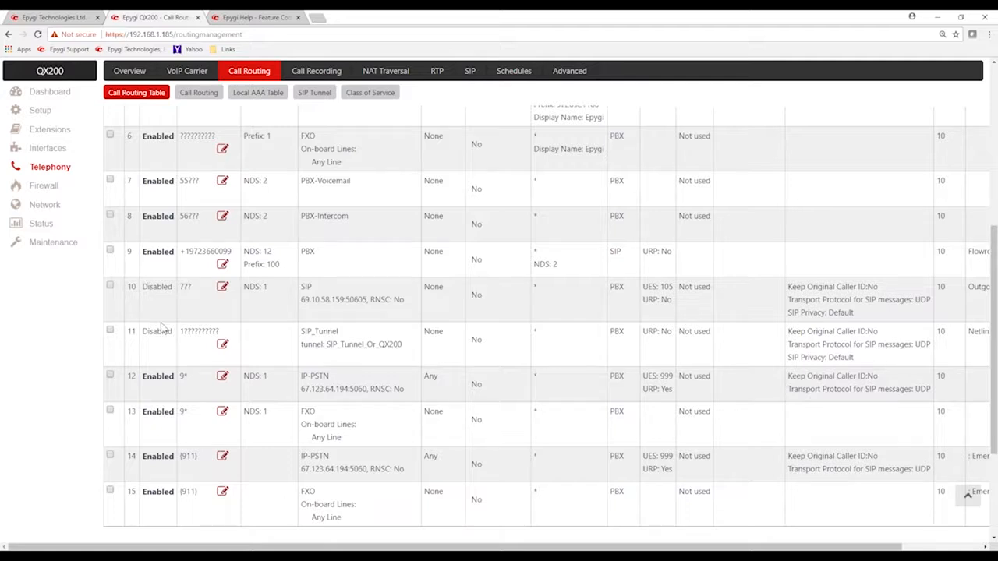
{"action": "scroll", "coordinate": [192, 373], "scroll_direction": "down", "scroll_amount": 1}
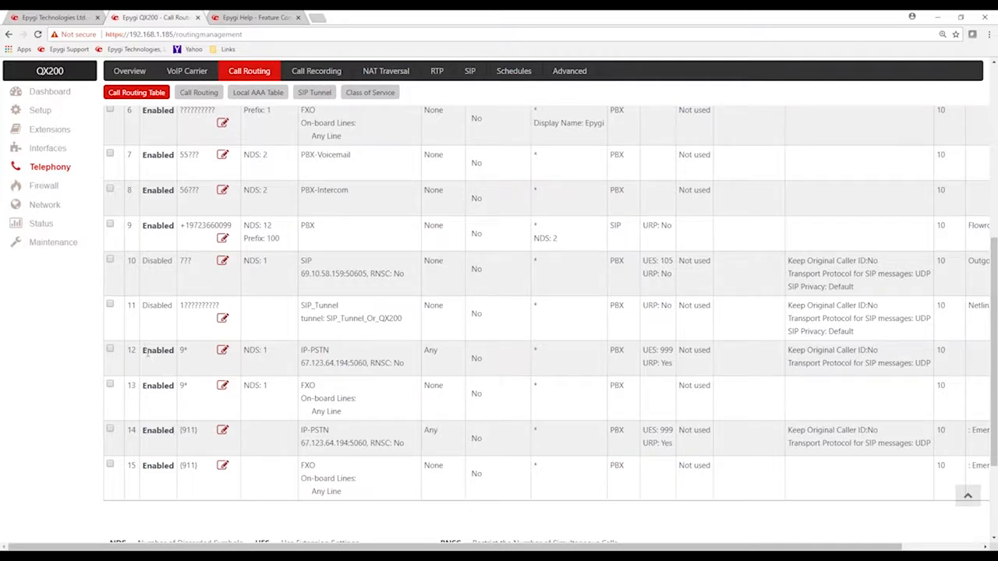
{"action": "left_click_drag", "start_coordinate": [188, 351], "coordinate": [180, 353]}
{"action": "left_click", "coordinate": [182, 353]}
{"action": "left_click_drag", "start_coordinate": [244, 350], "coordinate": [273, 355]}
{"action": "left_click_drag", "start_coordinate": [301, 350], "coordinate": [382, 363]}
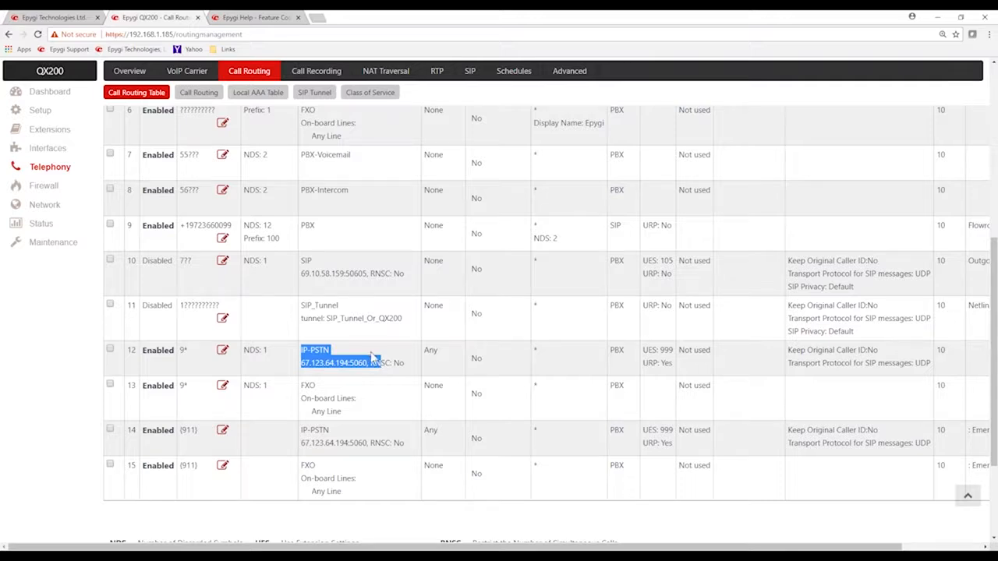
{"action": "left_click", "coordinate": [573, 362]}
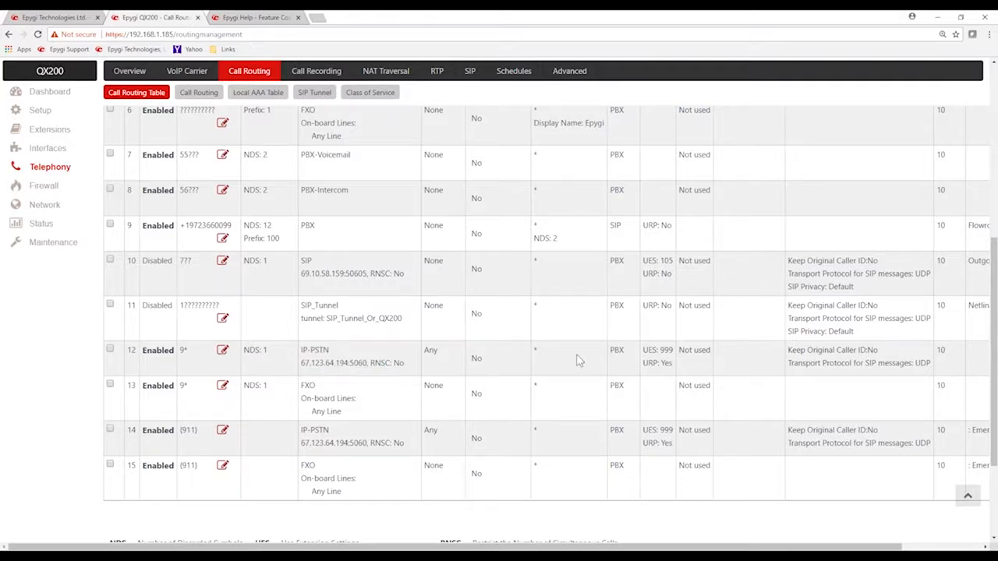
{"action": "double_click", "coordinate": [622, 352]}
{"action": "double_click", "coordinate": [431, 350]}
{"action": "double_click", "coordinate": [308, 385]}
{"action": "left_click_drag", "start_coordinate": [335, 398], "coordinate": [353, 415]}
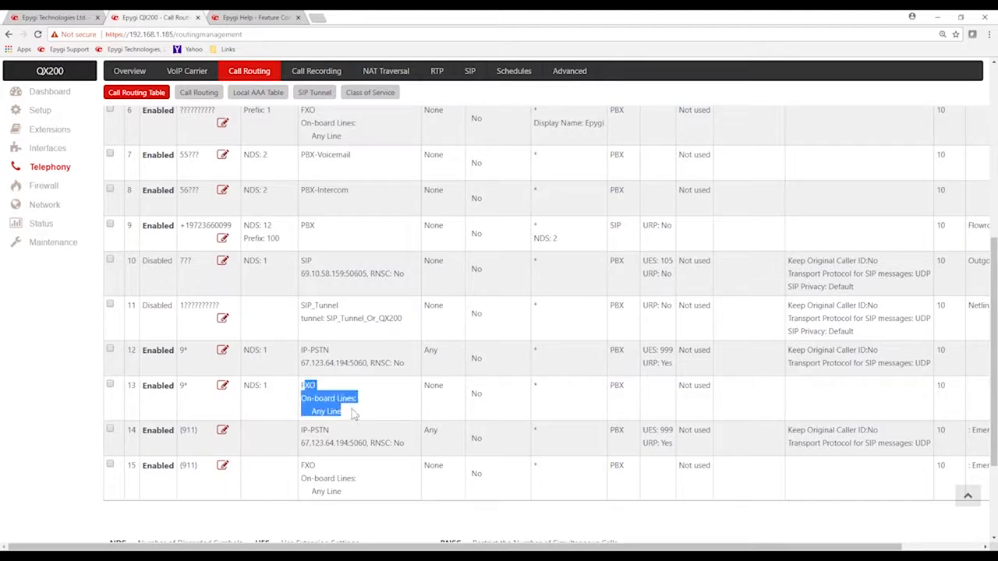
Examine the emergency 911 routes' destination pattern and call settings
{"action": "double_click", "coordinate": [188, 430]}
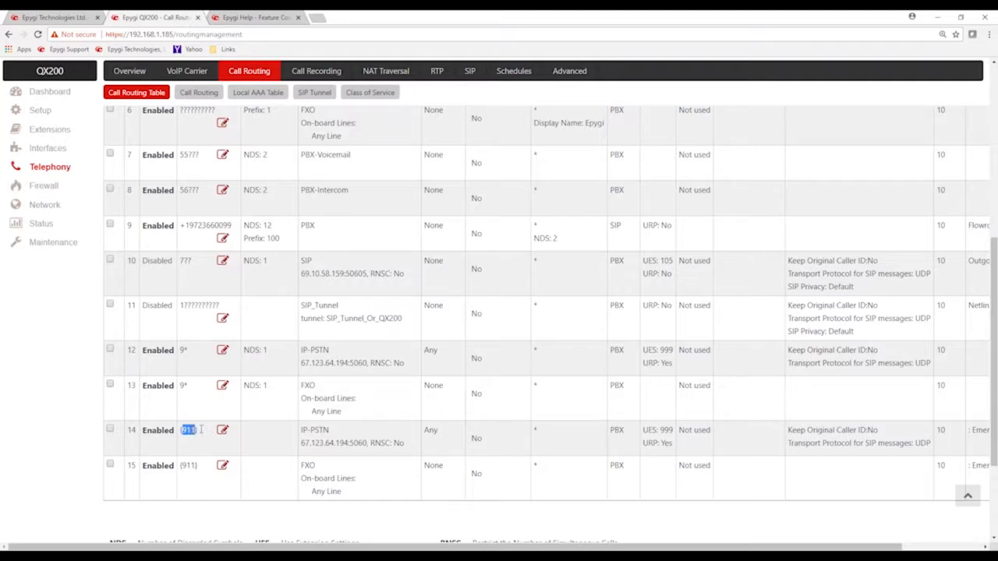
{"action": "left_click", "coordinate": [328, 414]}
{"action": "scroll", "coordinate": [369, 396], "scroll_direction": "up", "scroll_amount": 2}
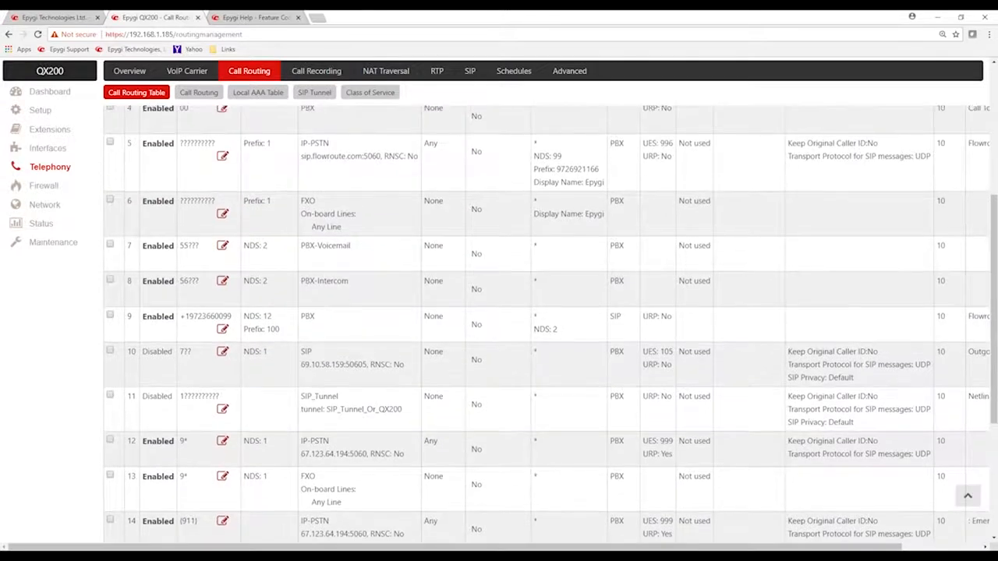
{"action": "scroll", "coordinate": [332, 407], "scroll_direction": "down", "scroll_amount": 3}
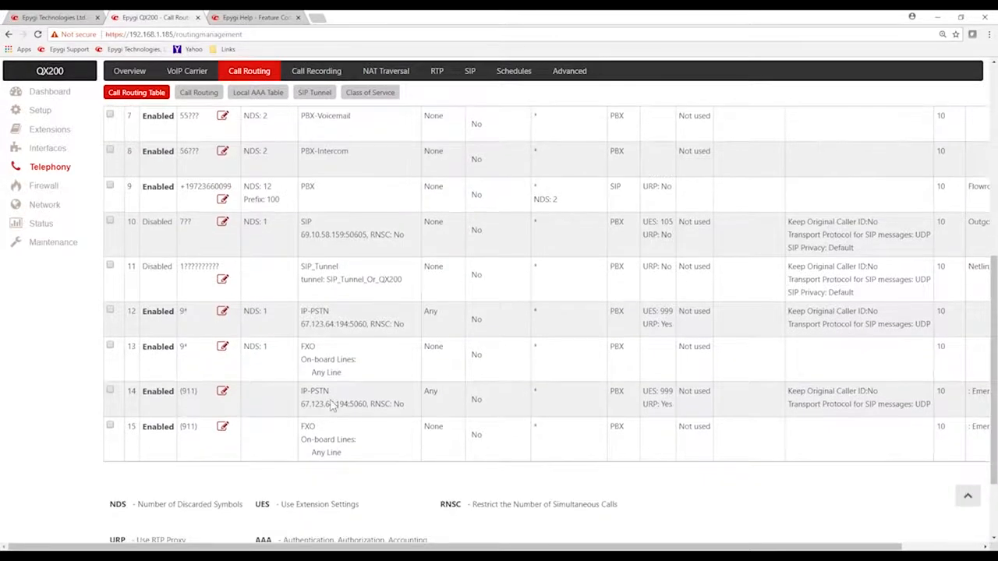
{"action": "left_click_drag", "start_coordinate": [303, 390], "coordinate": [345, 404]}
{"action": "left_click", "coordinate": [315, 435]}
Review the call routing table again and examine the destination number pattern of the Flowroute IP-PSTN route
{"action": "scroll", "coordinate": [973, 486], "scroll_direction": "up", "scroll_amount": 3}
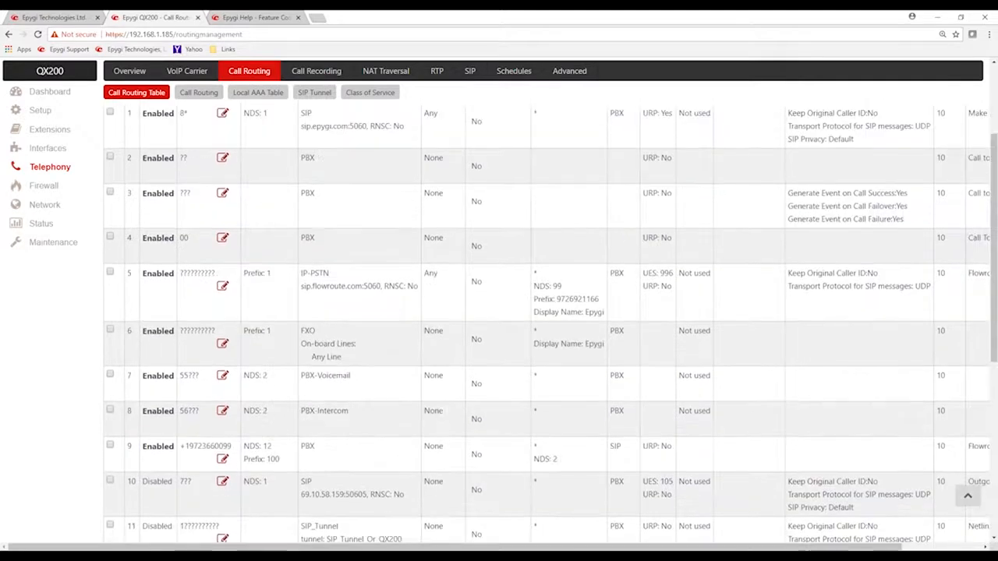
{"action": "scroll", "coordinate": [973, 486], "scroll_direction": "up", "scroll_amount": 1}
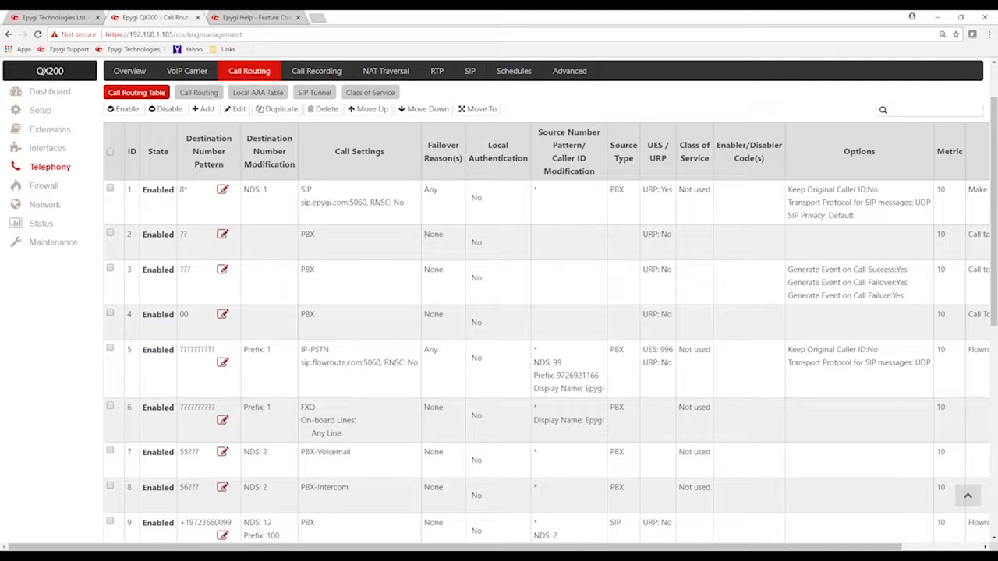
{"action": "scroll", "coordinate": [499, 328], "scroll_direction": "down", "scroll_amount": 2}
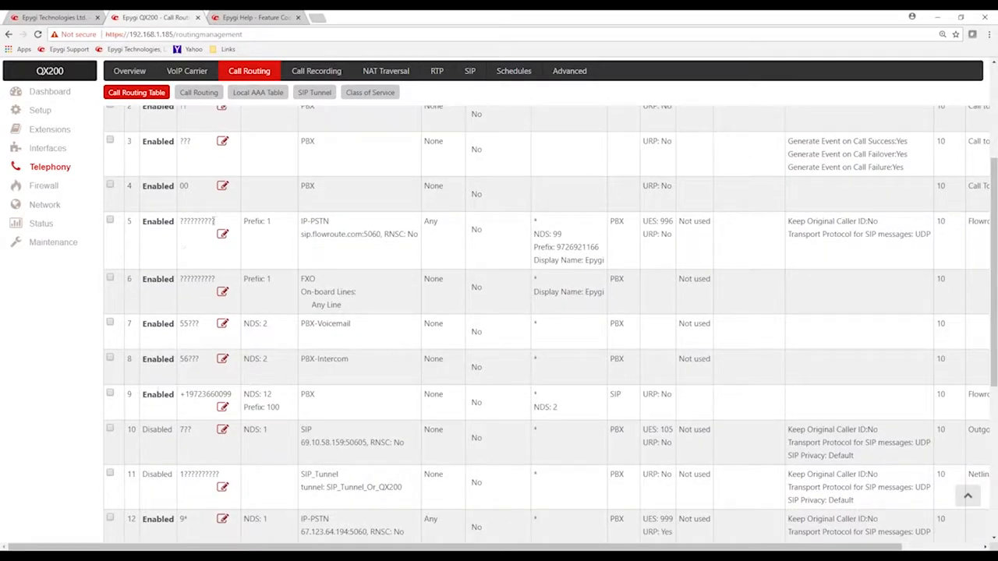
{"action": "left_click_drag", "start_coordinate": [219, 222], "coordinate": [179, 221]}
{"action": "scroll", "coordinate": [153, 240], "scroll_direction": "up", "scroll_amount": 3}
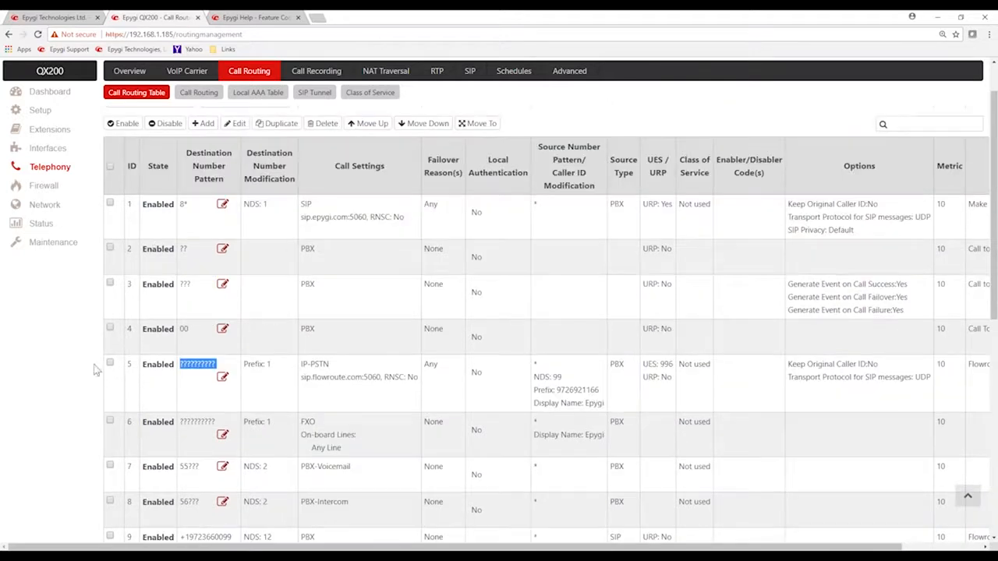
Open route 5, the Flowroute IP-PSTN rule, for modification in the Call Routing Wizard, proceeding past the browser's certificate warning
{"action": "left_click", "coordinate": [110, 364]}
{"action": "left_click", "coordinate": [111, 363]}
{"action": "left_click", "coordinate": [234, 366]}
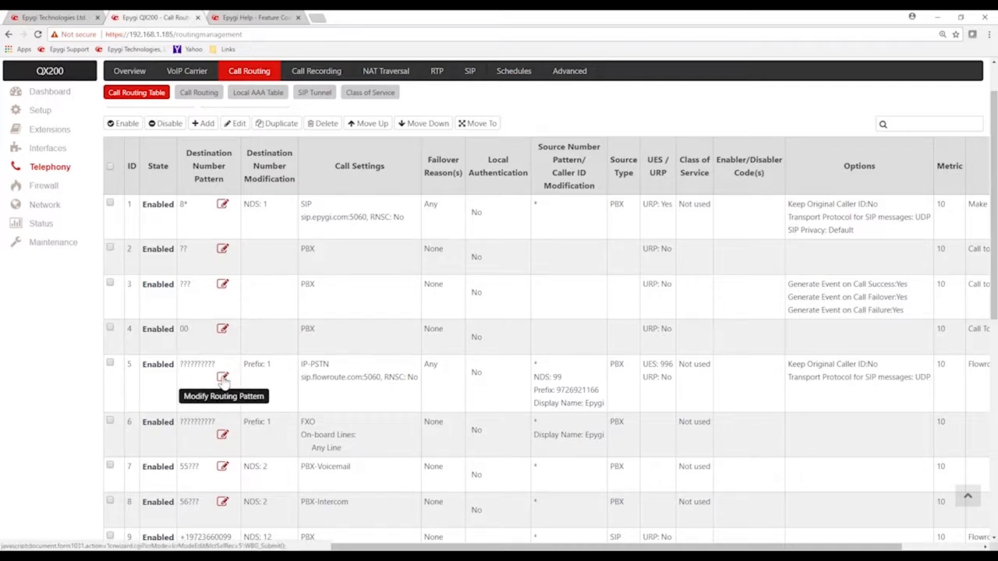
{"action": "left_click", "coordinate": [222, 377]}
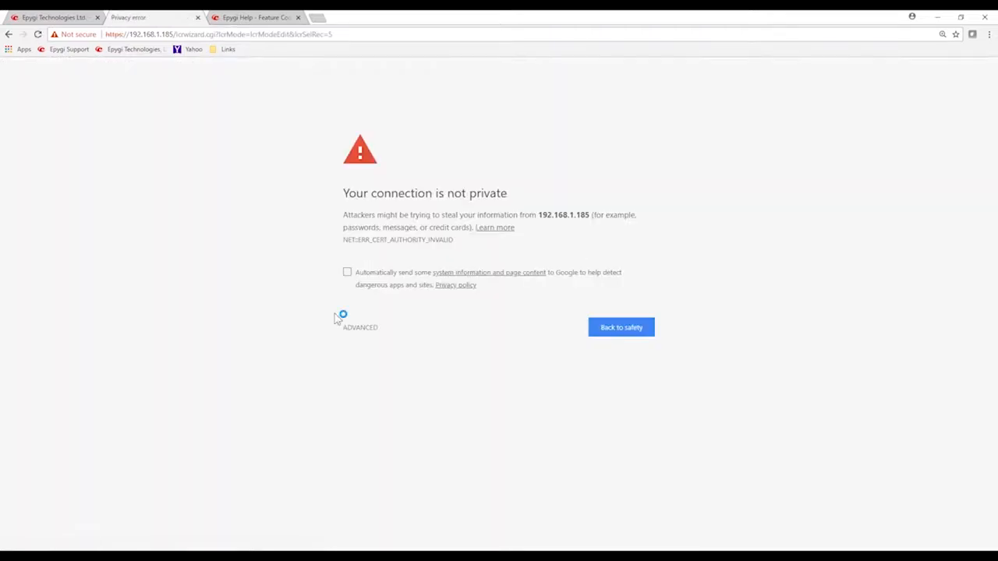
{"action": "left_click", "coordinate": [349, 329]}
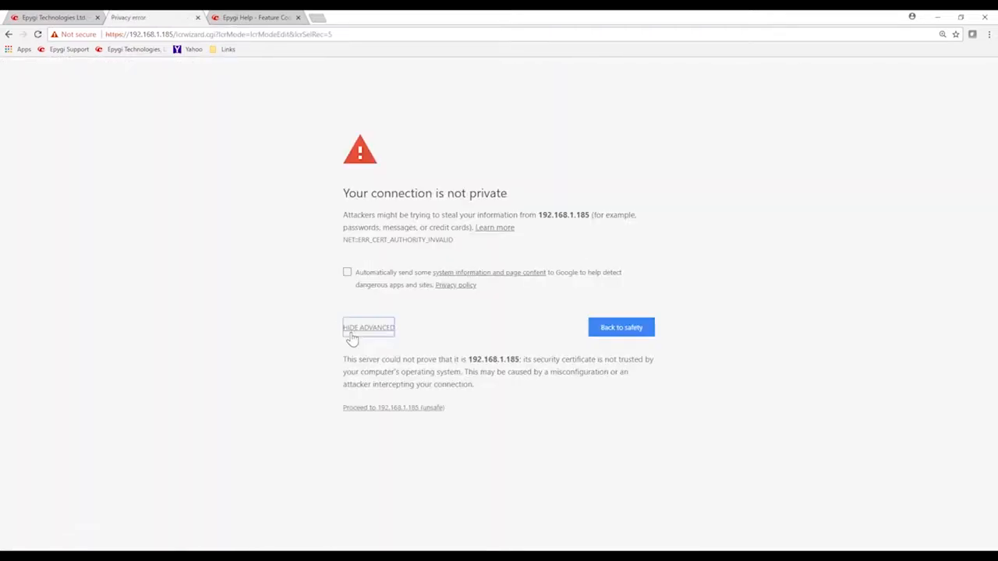
{"action": "left_click", "coordinate": [361, 408]}
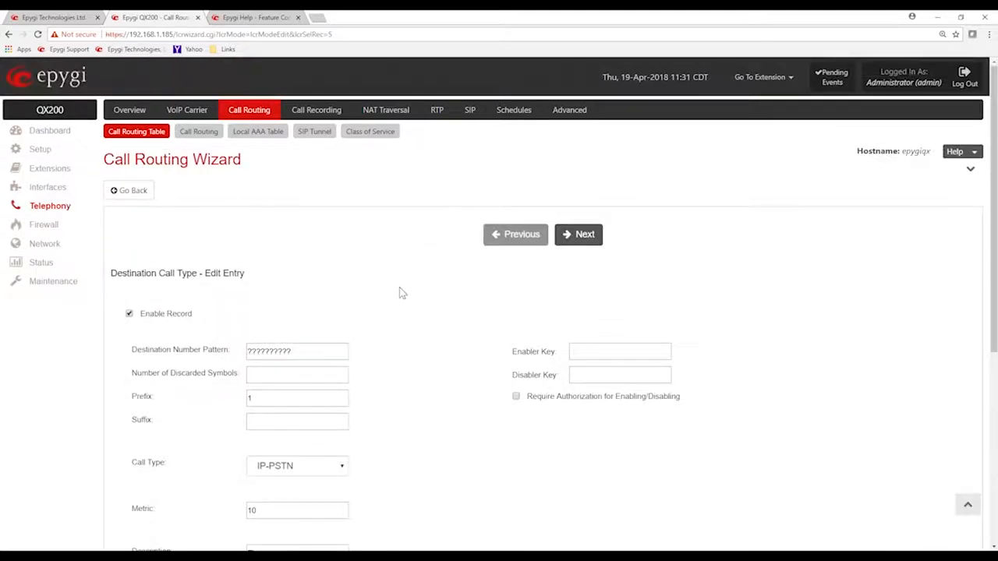
Examine the route entry's destination number pattern, prefix, call type, metric, description and optional settings in the Call Routing Wizard
{"action": "scroll", "coordinate": [401, 292], "scroll_direction": "down", "scroll_amount": 1}
{"action": "scroll", "coordinate": [402, 292], "scroll_direction": "down", "scroll_amount": 3}
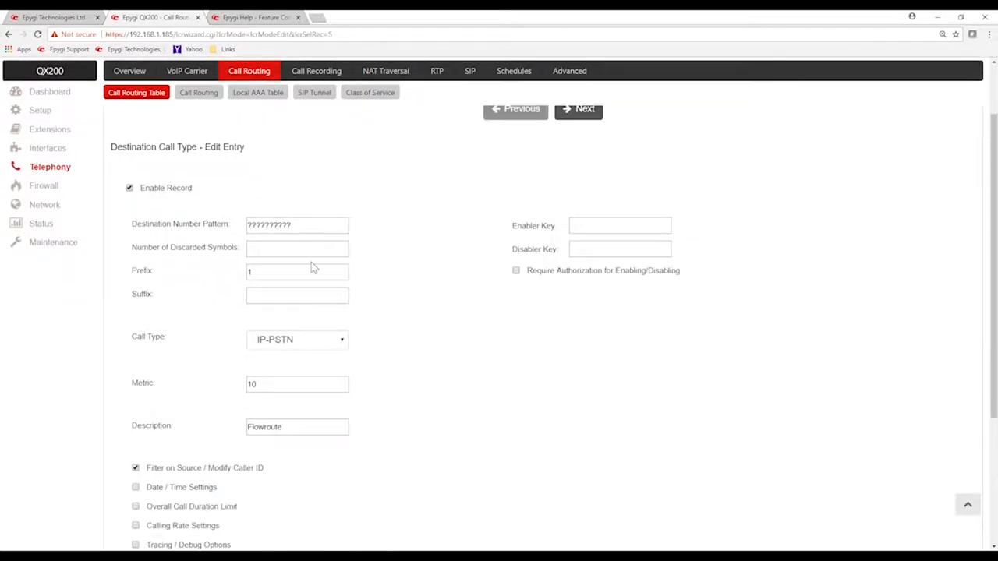
{"action": "double_click", "coordinate": [270, 226]}
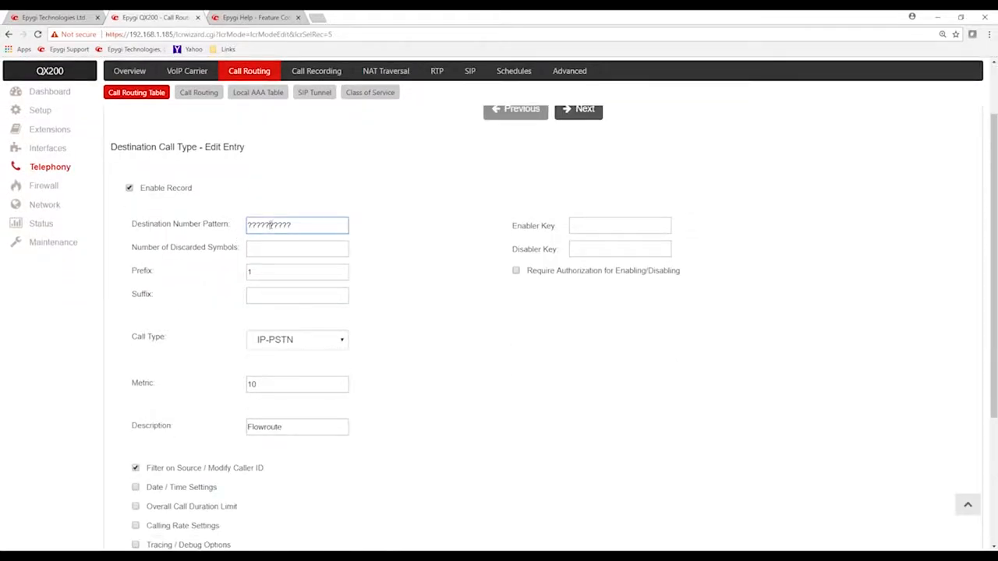
{"action": "left_click", "coordinate": [438, 342]}
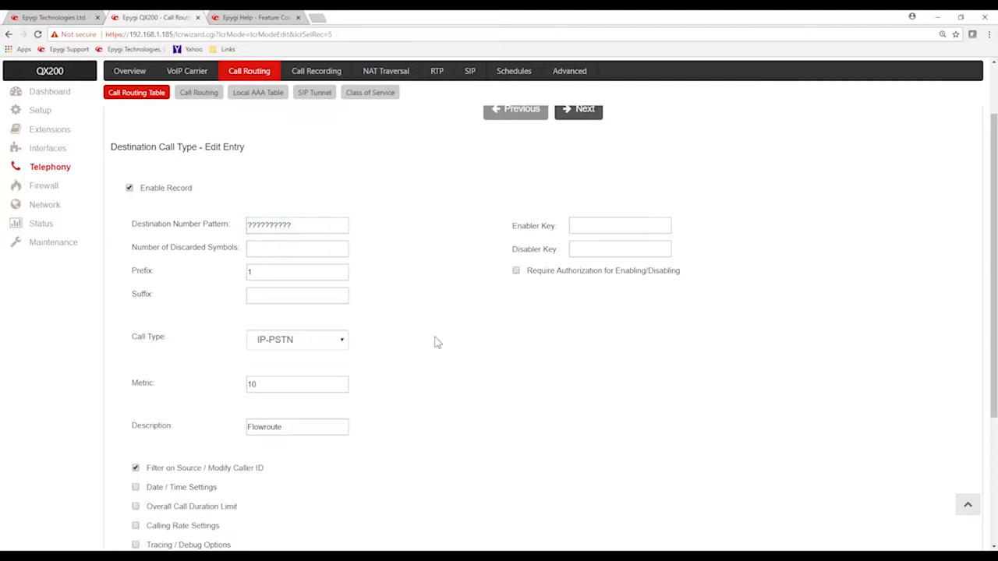
{"action": "key", "text": "ctrl+minus"}
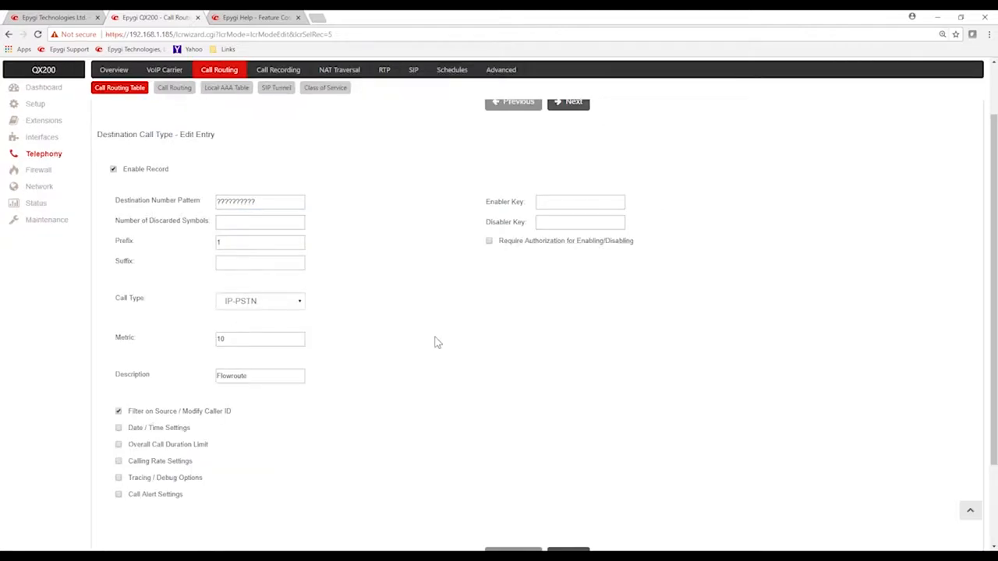
{"action": "key", "text": "ctrl+minus"}
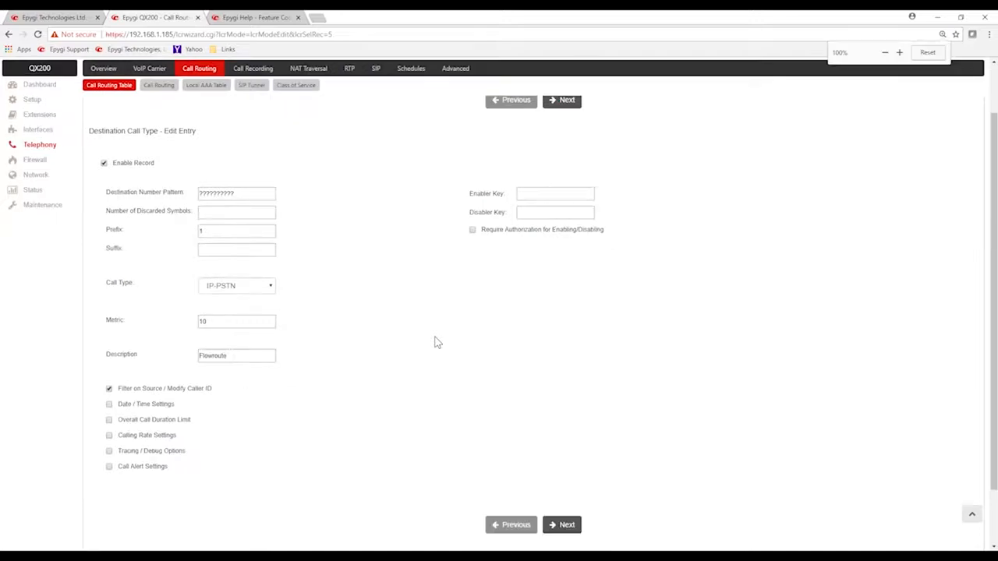
{"action": "scroll", "coordinate": [429, 343], "scroll_direction": "up", "scroll_amount": 3}
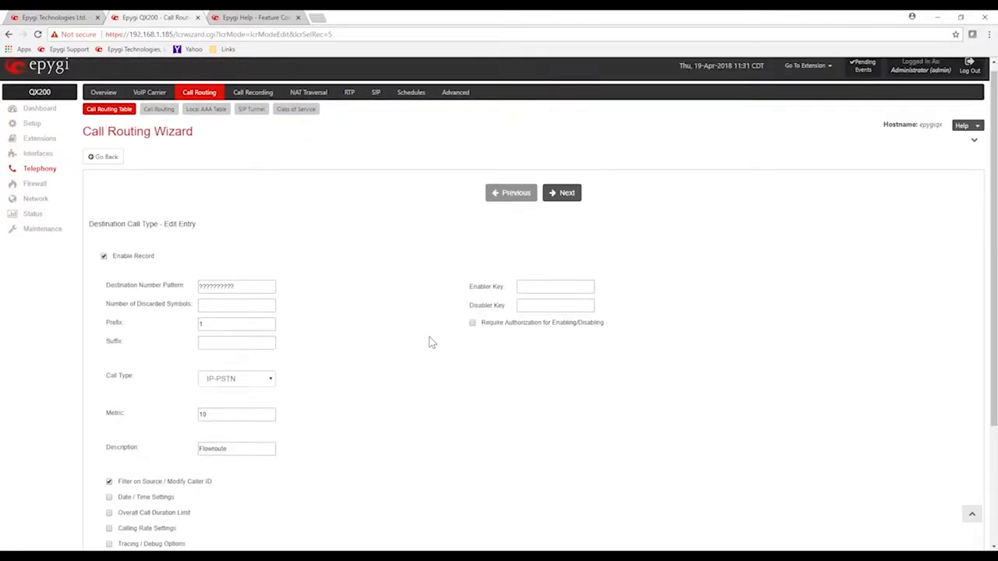
{"action": "key", "text": "ctrl+plus"}
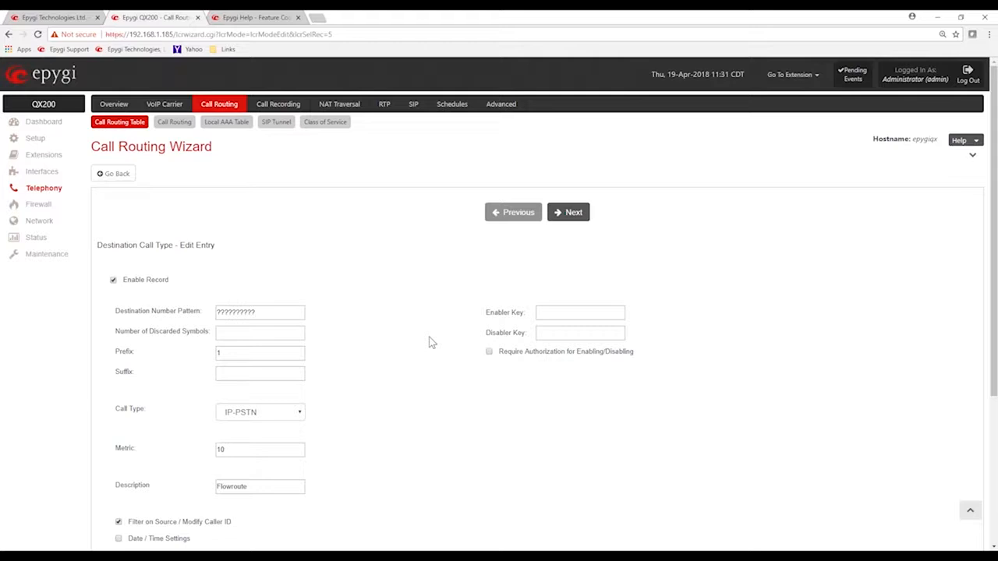
{"action": "left_click", "coordinate": [255, 311]}
{"action": "left_click_drag", "start_coordinate": [255, 311], "coordinate": [217, 319]}
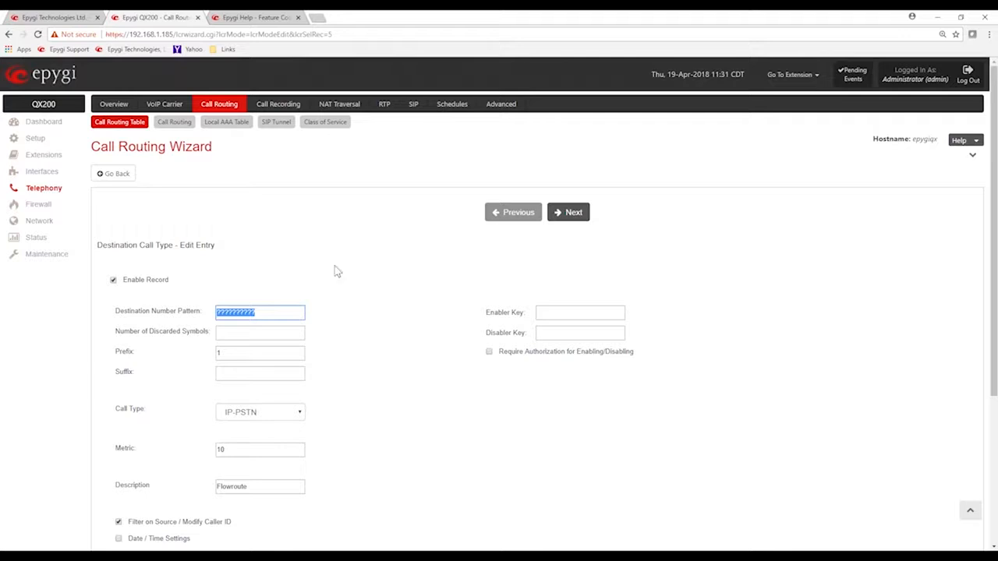
{"action": "left_click", "coordinate": [378, 275]}
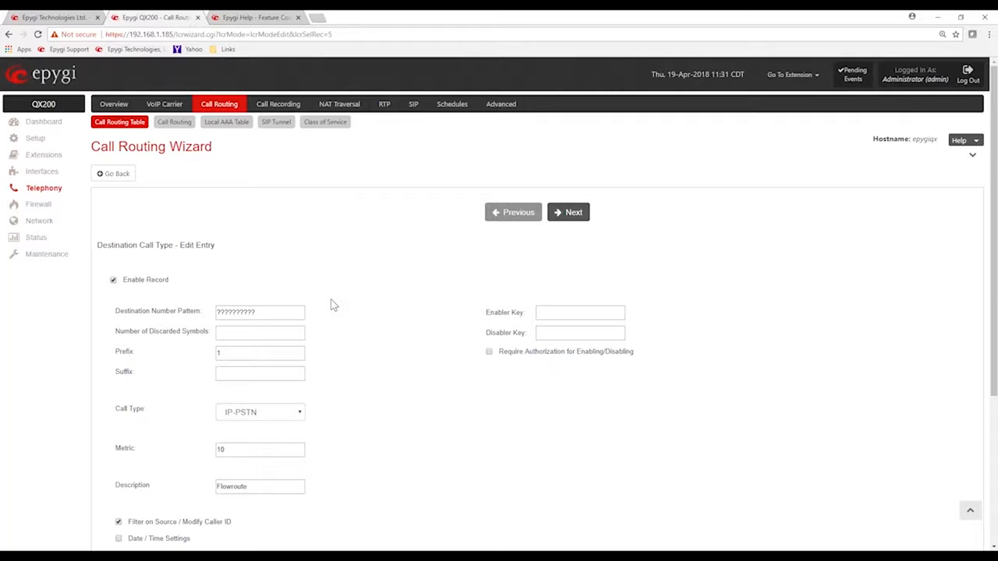
Try adding a leading 1 to the route's destination number pattern and clearing its prefix
{"action": "left_click", "coordinate": [231, 332]}
{"action": "left_click", "coordinate": [227, 354]}
{"action": "left_click", "coordinate": [250, 278]}
{"action": "left_click", "coordinate": [229, 311]}
{"action": "type", "text": "1"}
{"action": "left_click", "coordinate": [219, 353]}
{"action": "key", "text": "BackSpace"}
Try a seven-digit route entry by setting the destination number pattern to ??????? and the prefix to 1214
{"action": "left_click_drag", "start_coordinate": [231, 311], "coordinate": [204, 322]}
{"action": "key", "text": "BackSpace"}
{"action": "left_click", "coordinate": [241, 335]}
{"action": "left_click", "coordinate": [240, 355]}
{"action": "type", "text": "1214"}
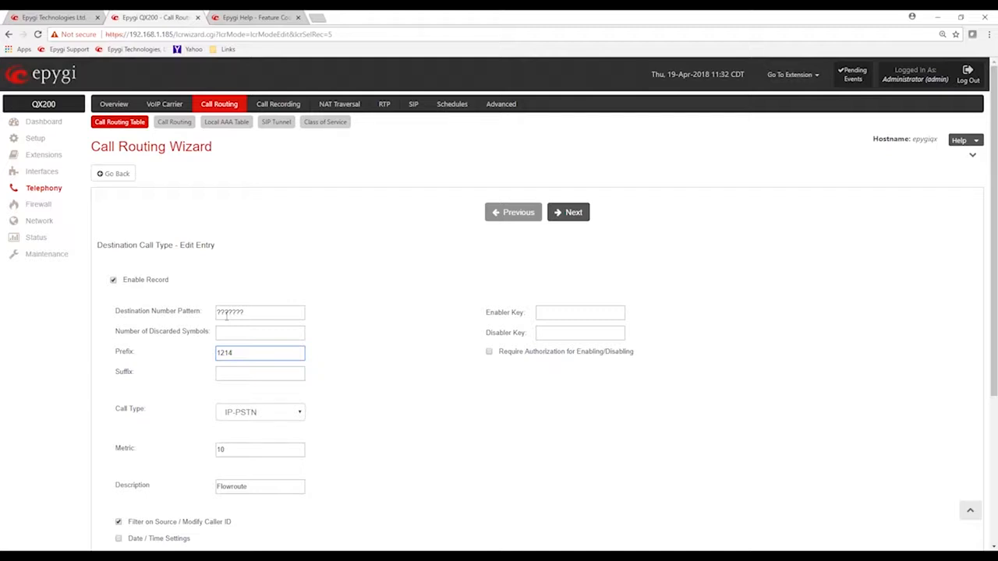
{"action": "left_click_drag", "start_coordinate": [256, 312], "coordinate": [216, 318]}
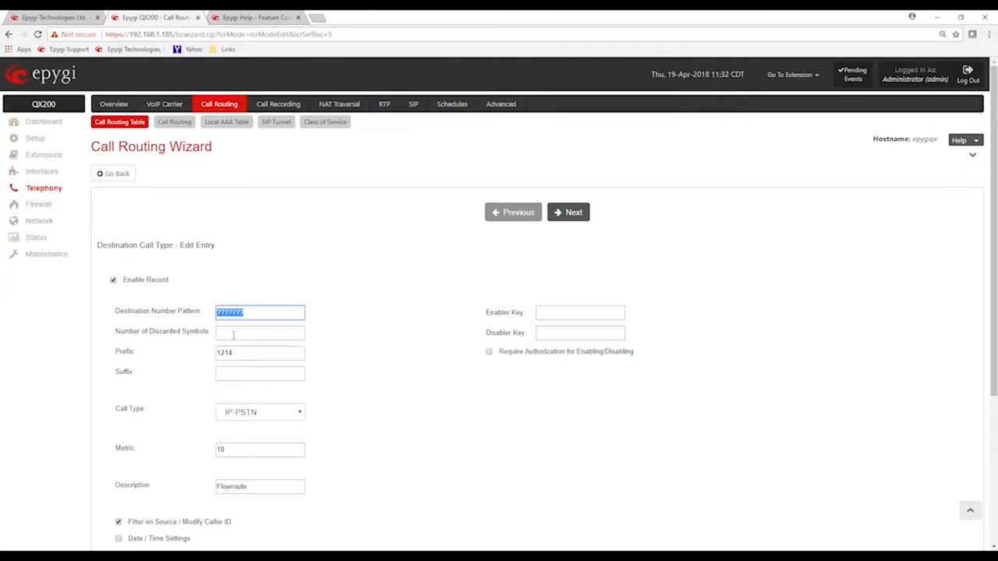
{"action": "left_click", "coordinate": [371, 360]}
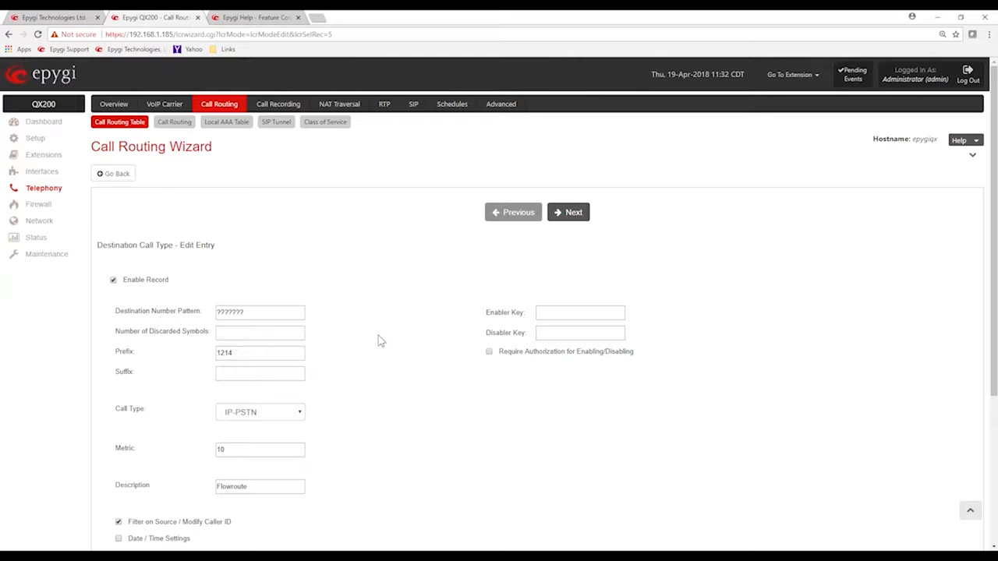
Try the FXO call type for the route, and switch it back to IP-PSTN
{"action": "scroll", "coordinate": [378, 337], "scroll_direction": "down", "scroll_amount": 2}
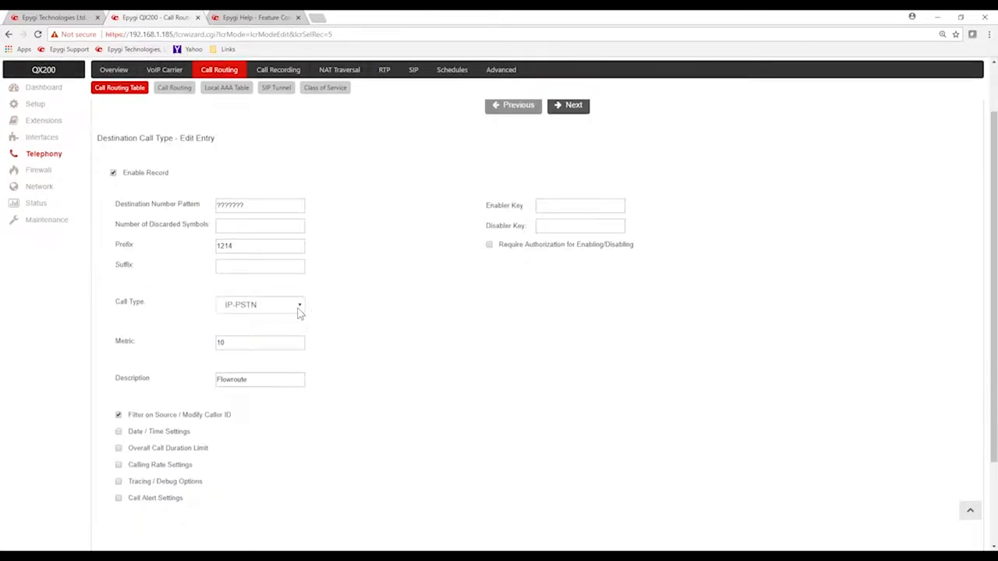
{"action": "left_click", "coordinate": [303, 307]}
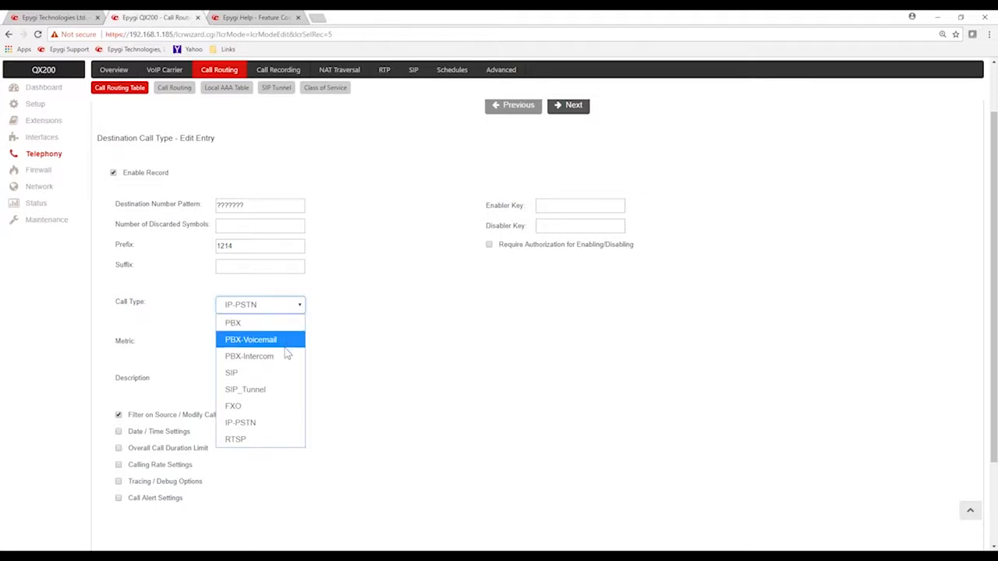
{"action": "left_click", "coordinate": [254, 405]}
{"action": "left_click", "coordinate": [326, 343]}
{"action": "left_click", "coordinate": [303, 307]}
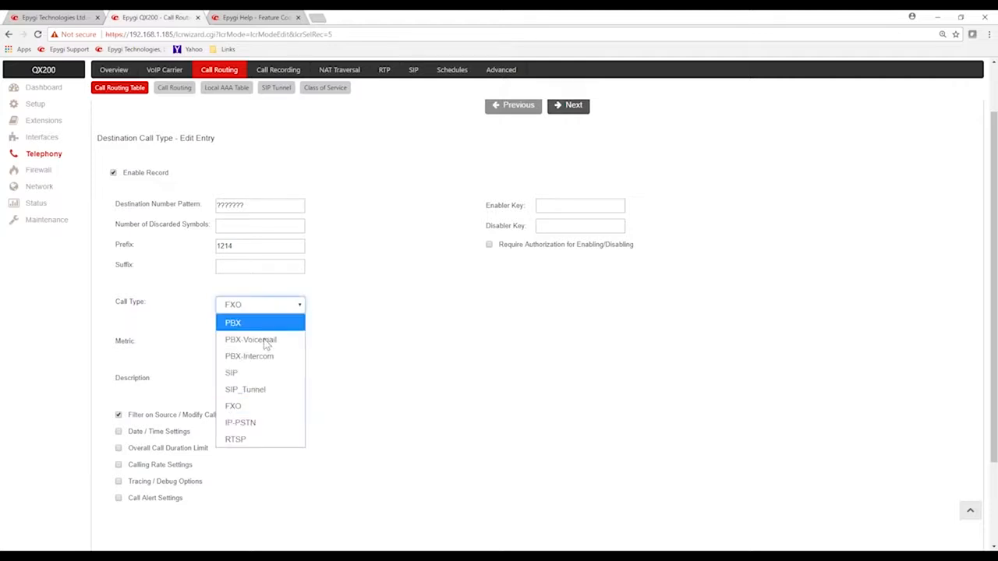
{"action": "left_click", "coordinate": [263, 423]}
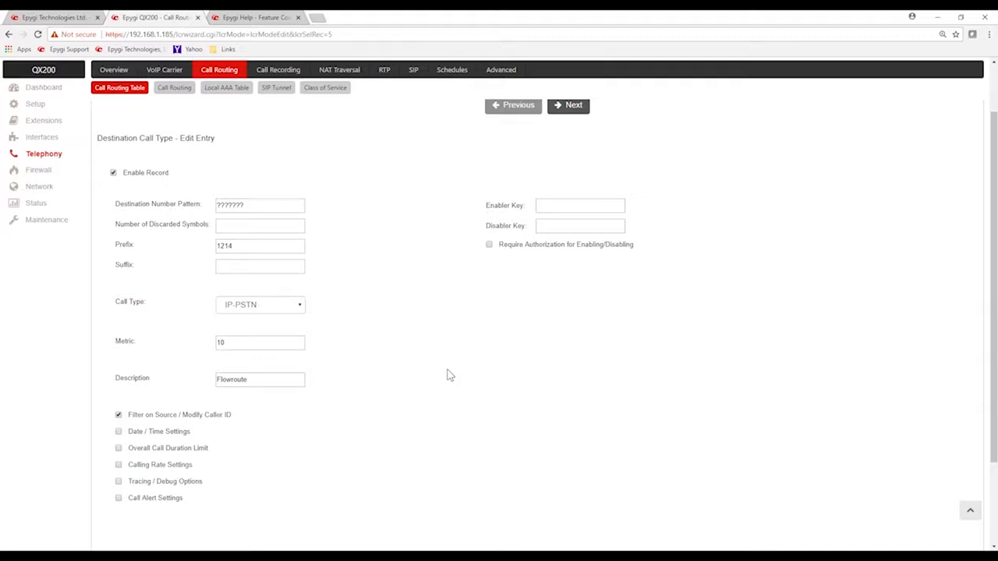
Proceed to the route's call settings and examine the destination host, port, username, password and Use Extension Settings options
{"action": "scroll", "coordinate": [447, 375], "scroll_direction": "down", "scroll_amount": 3}
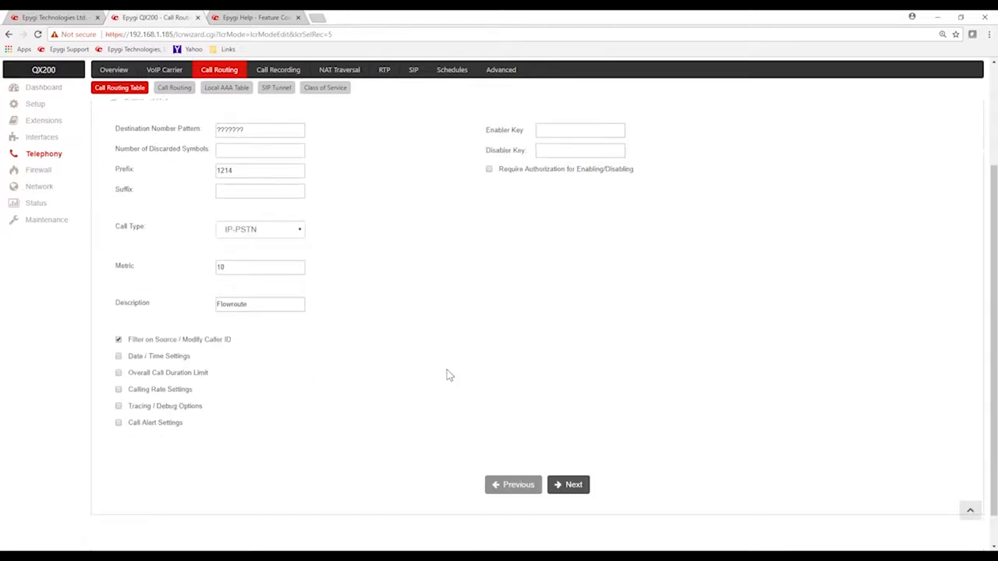
{"action": "left_click", "coordinate": [571, 447]}
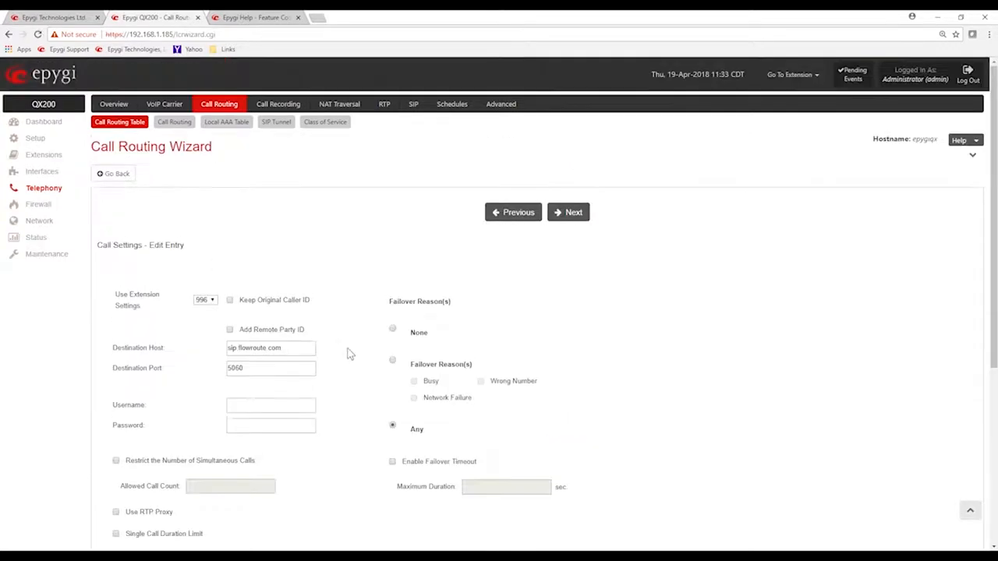
{"action": "scroll", "coordinate": [349, 357], "scroll_direction": "down", "scroll_amount": 1}
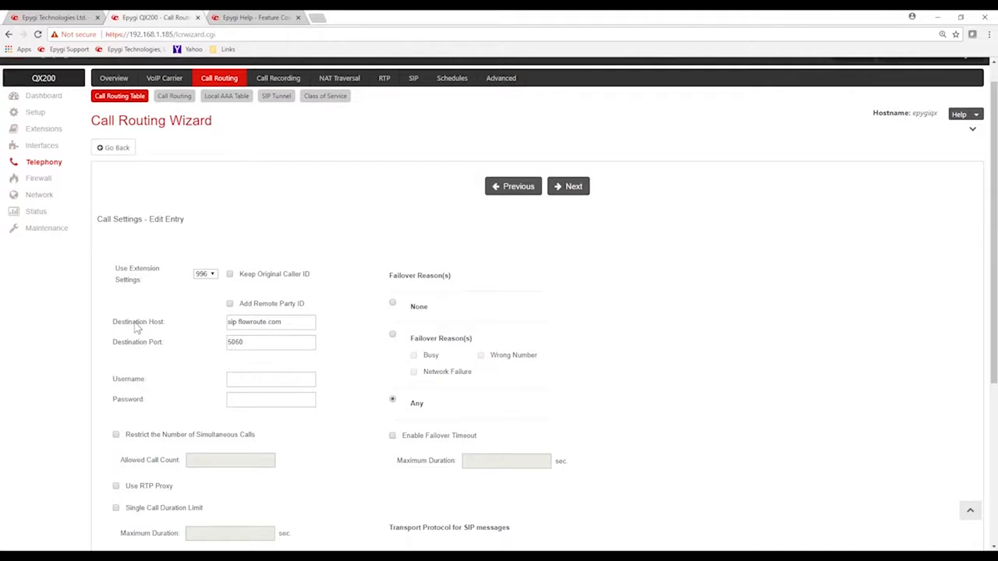
{"action": "left_click_drag", "start_coordinate": [285, 321], "coordinate": [211, 333]}
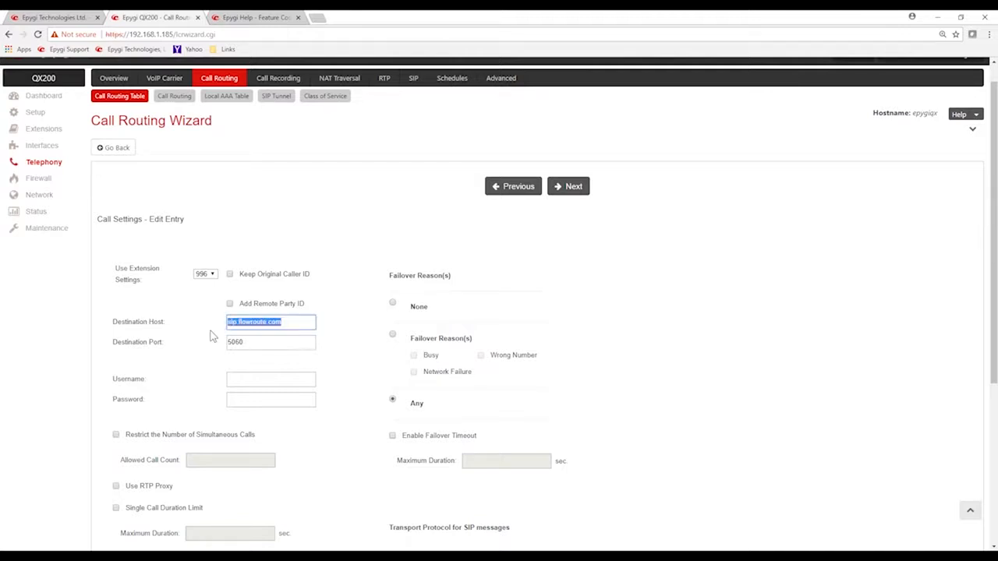
{"action": "left_click", "coordinate": [261, 342]}
{"action": "left_click_drag", "start_coordinate": [258, 341], "coordinate": [219, 343]}
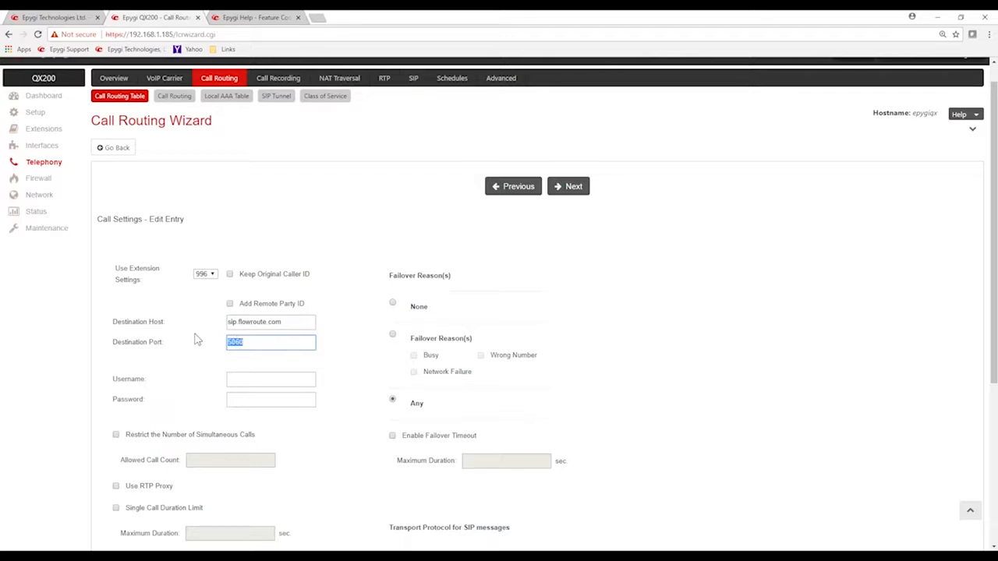
{"action": "left_click_drag", "start_coordinate": [116, 268], "coordinate": [151, 284]}
{"action": "left_click", "coordinate": [160, 313]}
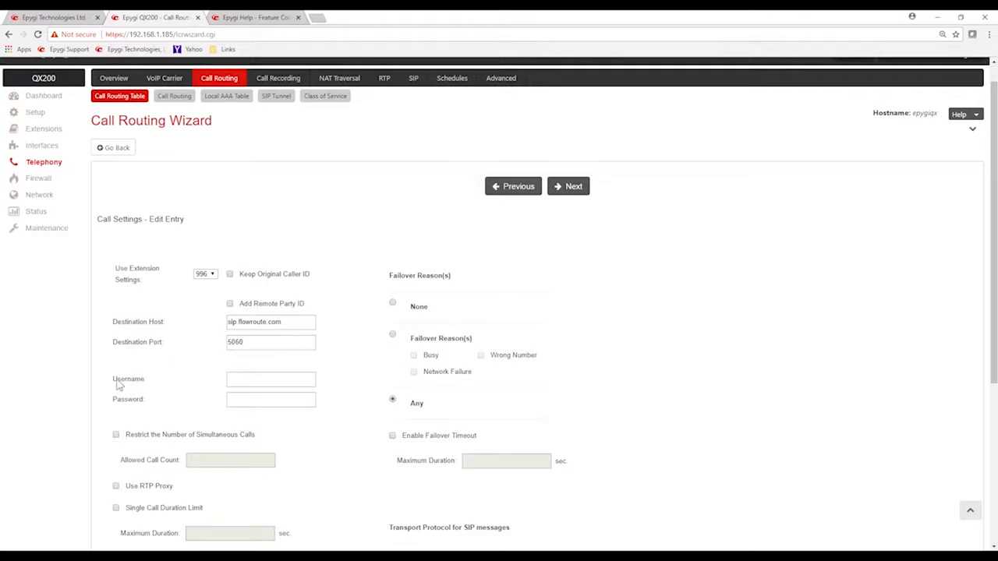
{"action": "left_click_drag", "start_coordinate": [119, 379], "coordinate": [173, 395]}
{"action": "left_click_drag", "start_coordinate": [113, 401], "coordinate": [156, 394]}
{"action": "left_click_drag", "start_coordinate": [117, 269], "coordinate": [167, 283]}
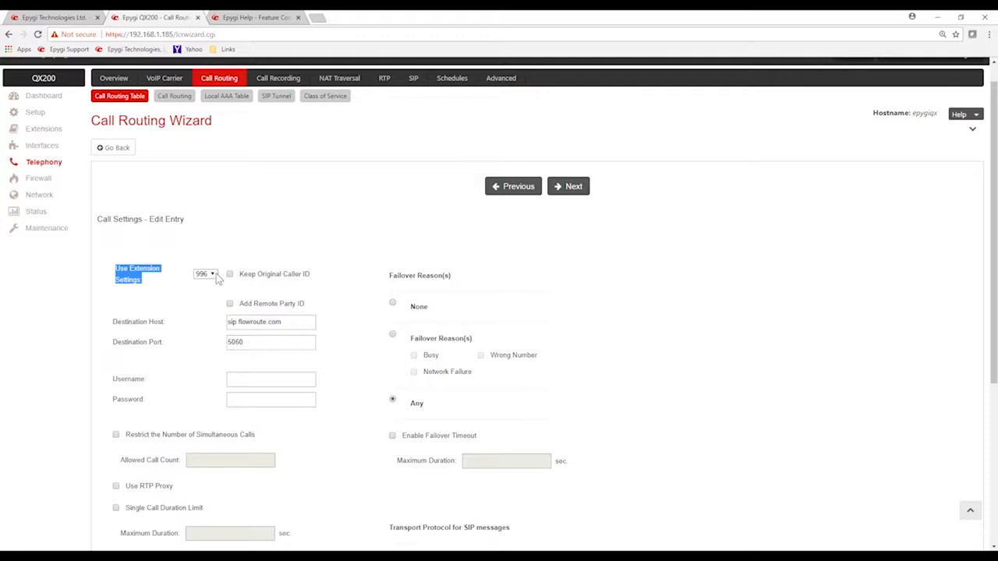
{"action": "left_click", "coordinate": [176, 294]}
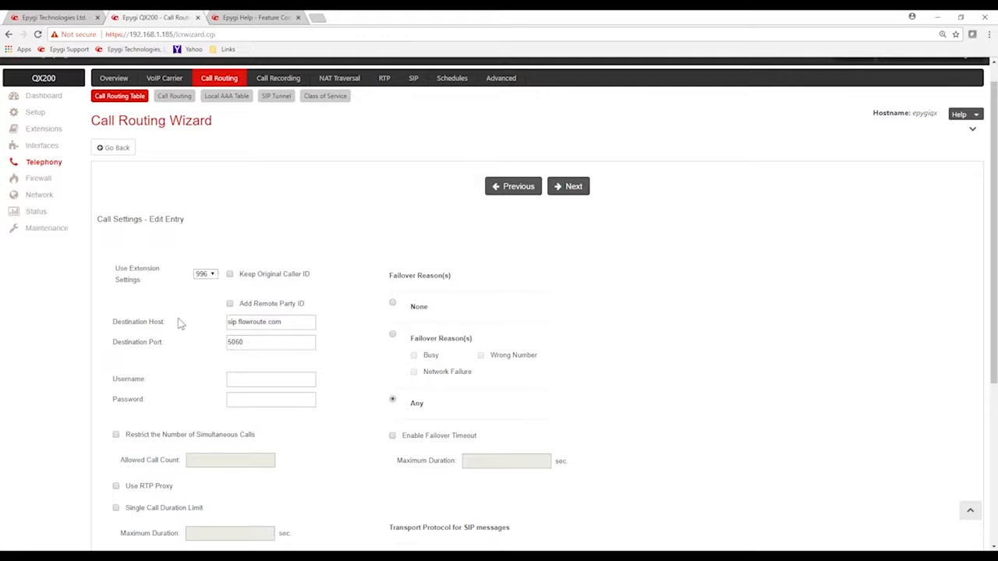
Enable Restrict the Number of Simultaneous Calls and Use RTP Proxy in the route's call settings
{"action": "scroll", "coordinate": [179, 324], "scroll_direction": "down", "scroll_amount": 1}
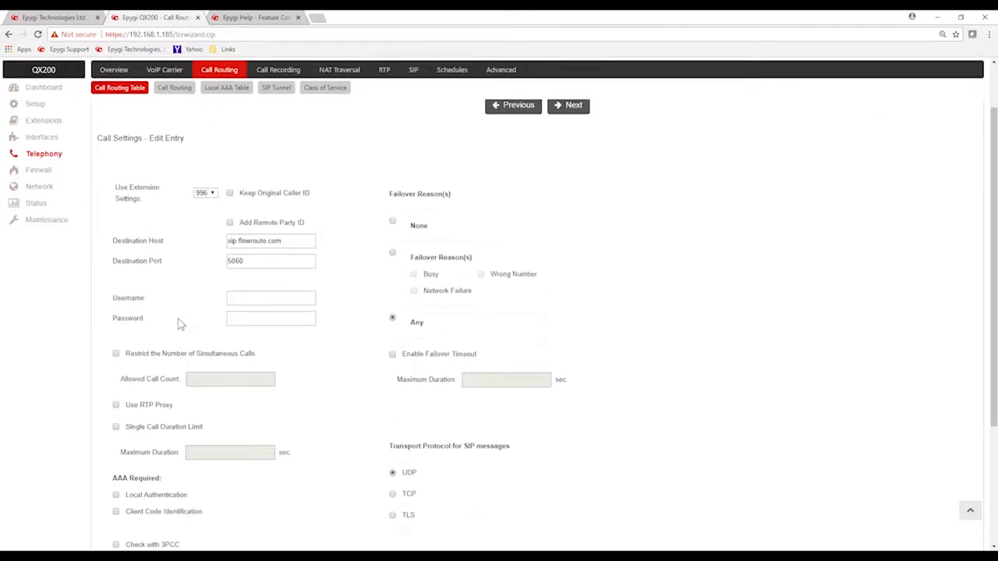
{"action": "left_click", "coordinate": [117, 354]}
{"action": "scroll", "coordinate": [156, 366], "scroll_direction": "down", "scroll_amount": 1}
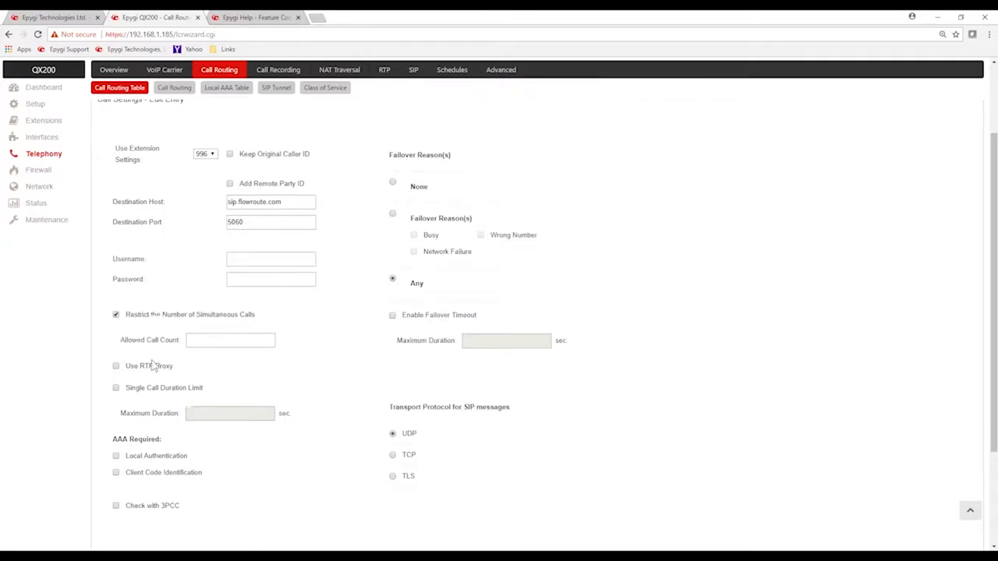
{"action": "left_click", "coordinate": [116, 366]}
{"action": "left_click_drag", "start_coordinate": [125, 367], "coordinate": [233, 373]}
{"action": "left_click", "coordinate": [247, 372]}
{"action": "scroll", "coordinate": [247, 379], "scroll_direction": "down", "scroll_amount": 1}
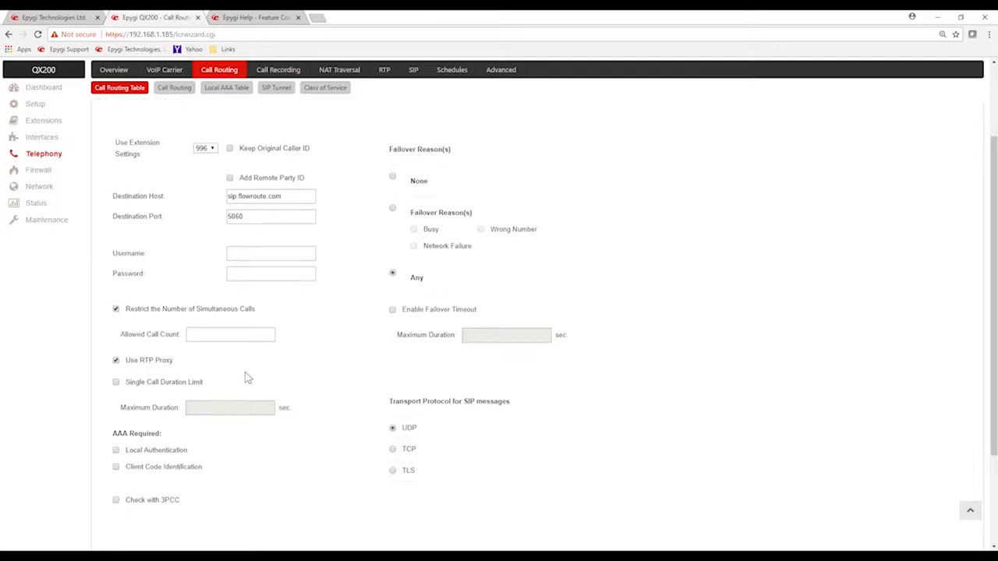
{"action": "scroll", "coordinate": [246, 378], "scroll_direction": "down", "scroll_amount": 5}
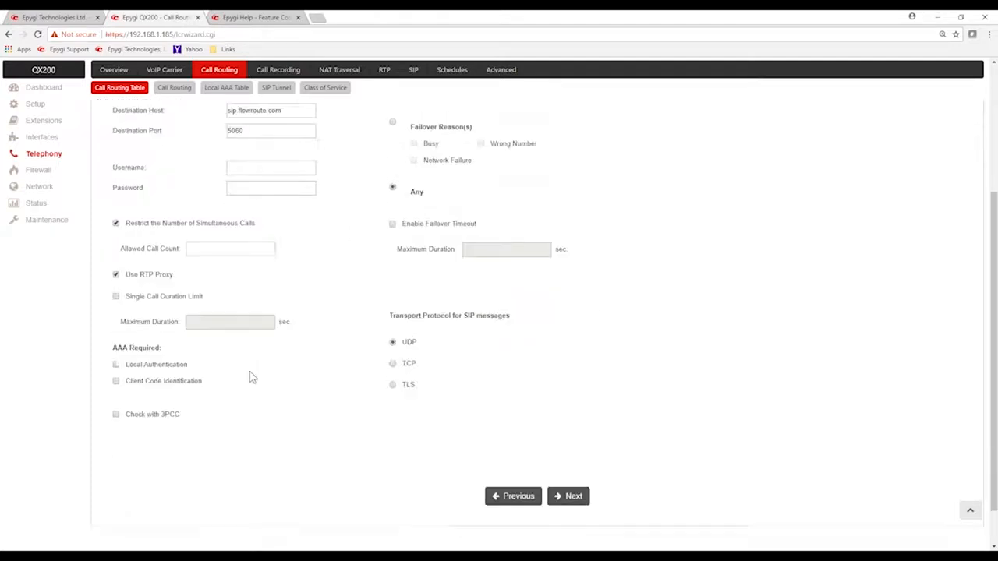
Proceed to the source filter and caller ID settings and try 103 as the source number pattern
{"action": "left_click", "coordinate": [568, 447]}
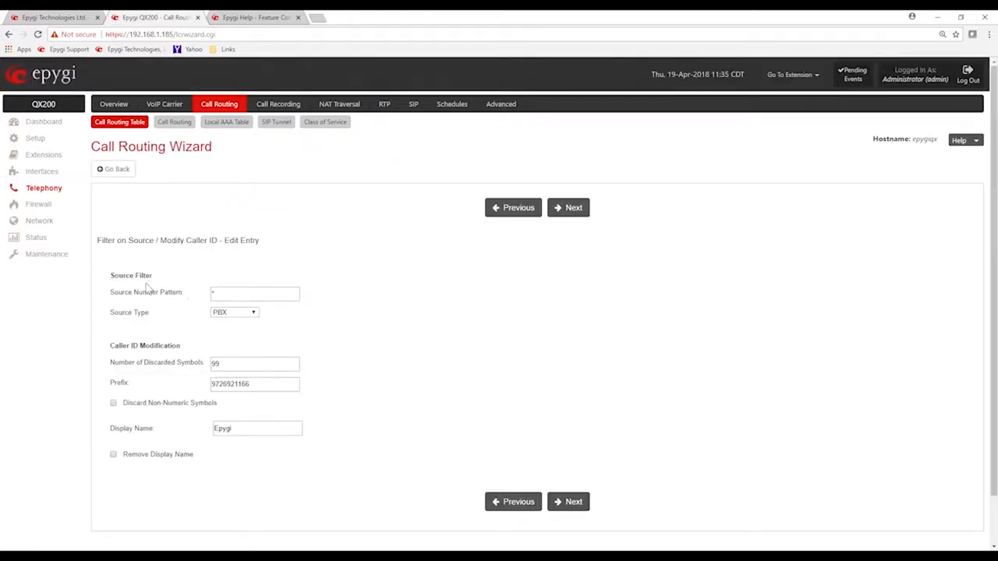
{"action": "double_click", "coordinate": [222, 293]}
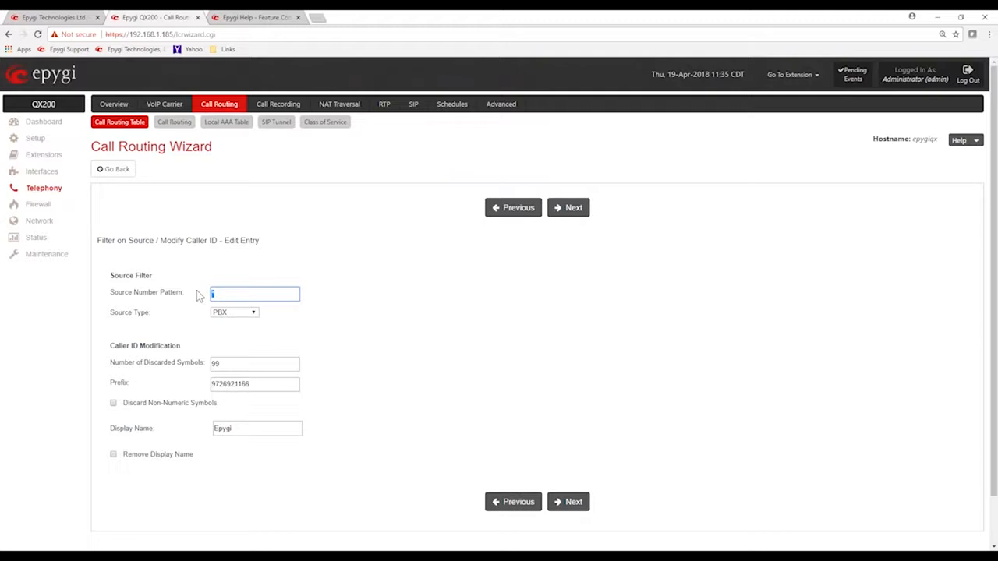
{"action": "type", "text": "103"}
{"action": "key", "text": "BackSpace"}
{"action": "key", "text": "BackSpace"}
{"action": "key", "text": "BackSpace"}
{"action": "type", "text": "1"}
{"action": "left_click", "coordinate": [245, 273]}
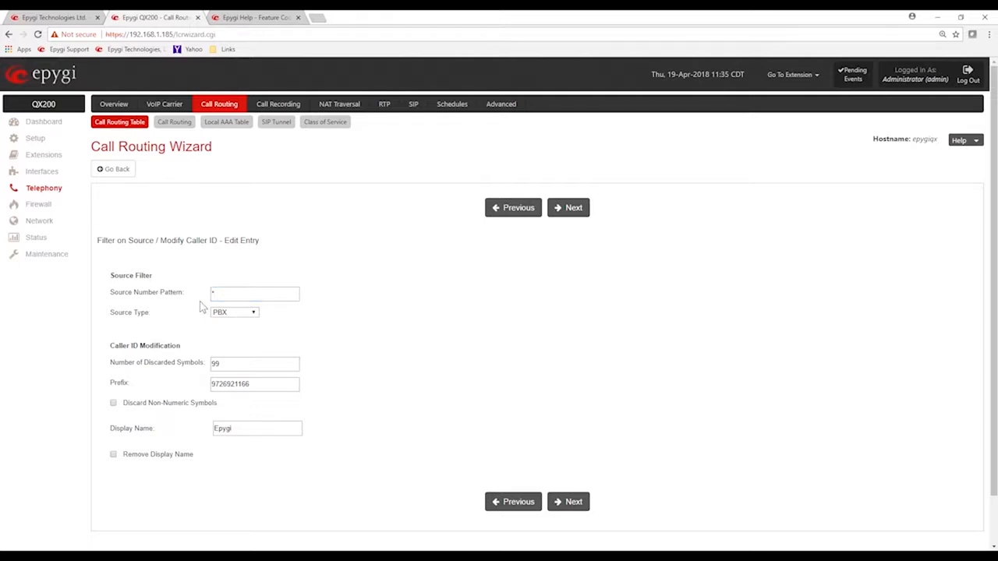
Examine the source type choices and the caller ID modification's discarded symbols and prefix, keeping PBX as the source type
{"action": "left_click_drag", "start_coordinate": [119, 314], "coordinate": [151, 316]}
{"action": "left_click", "coordinate": [254, 312]}
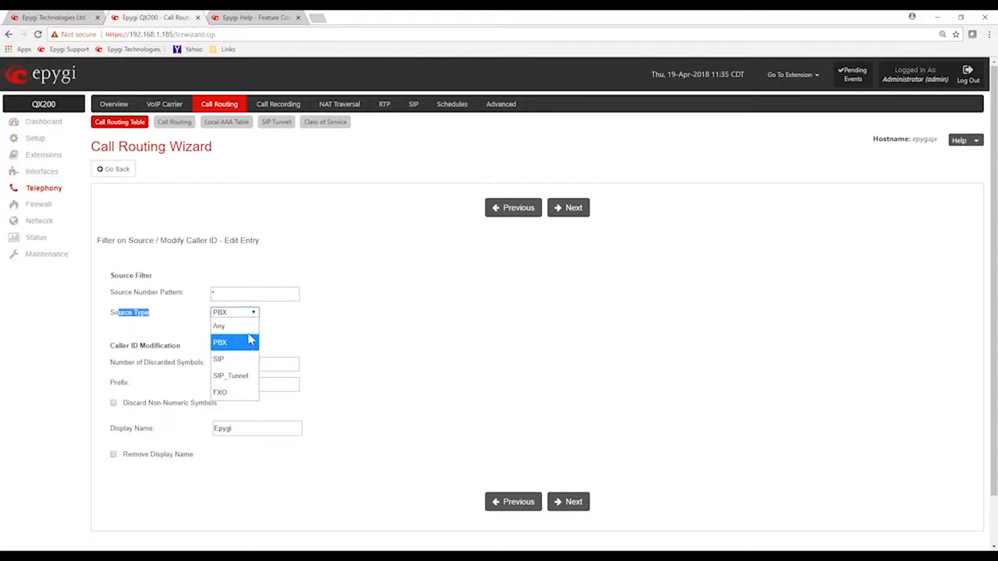
{"action": "left_click", "coordinate": [224, 344]}
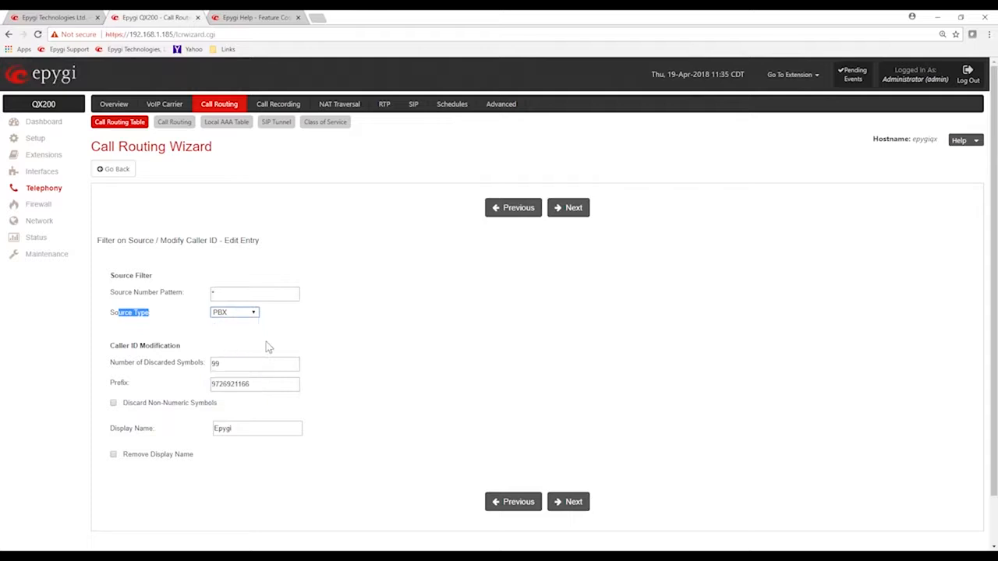
{"action": "left_click", "coordinate": [320, 330]}
{"action": "left_click_drag", "start_coordinate": [242, 359], "coordinate": [194, 368]}
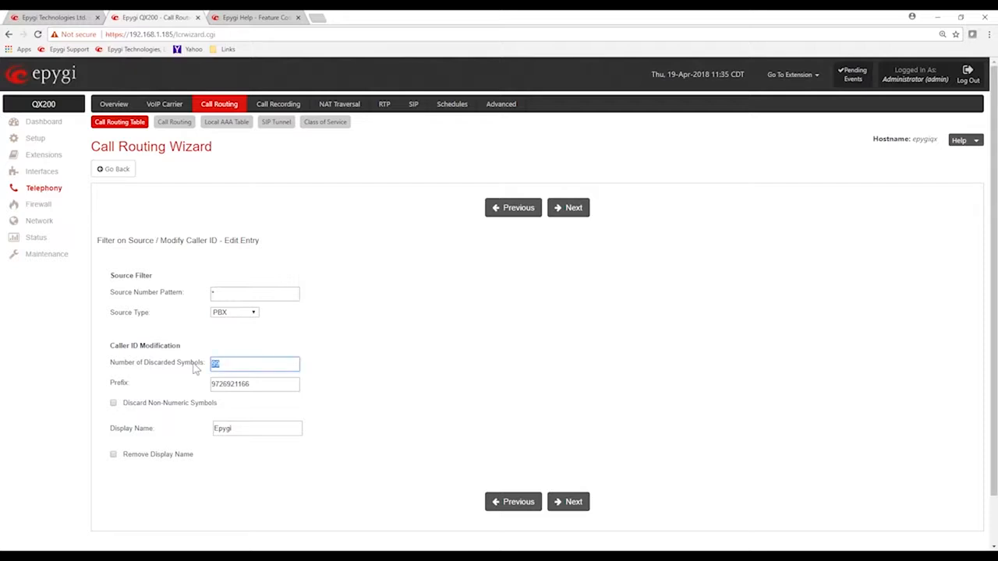
{"action": "left_click", "coordinate": [348, 343]}
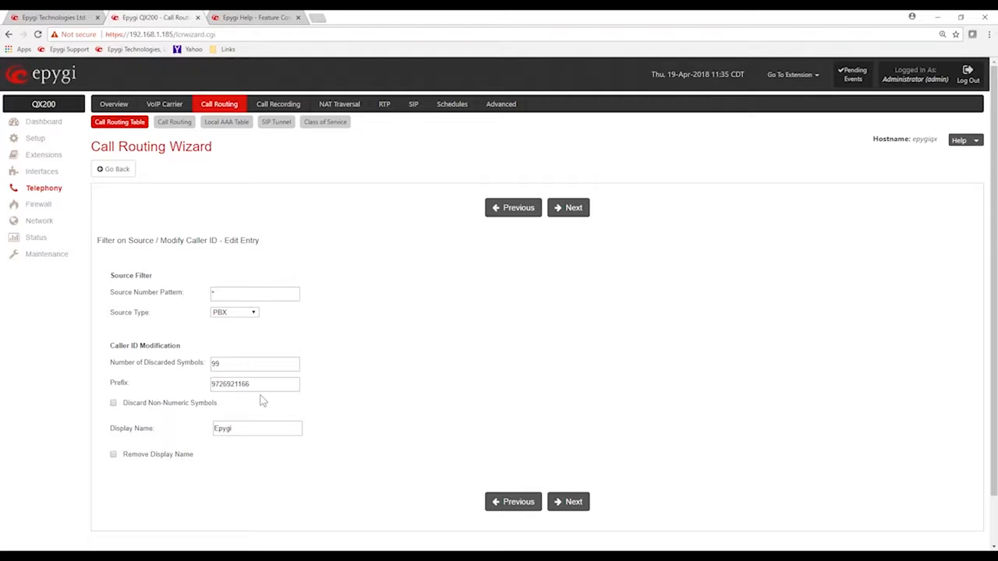
{"action": "left_click_drag", "start_coordinate": [261, 383], "coordinate": [205, 391]}
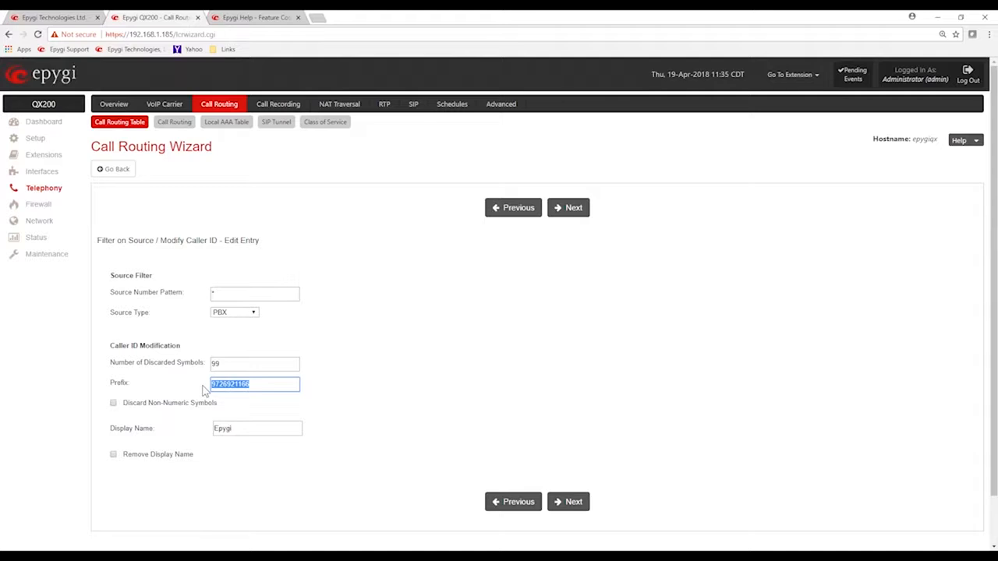
{"action": "left_click", "coordinate": [387, 375]}
{"action": "left_click_drag", "start_coordinate": [267, 383], "coordinate": [201, 385]}
{"action": "left_click", "coordinate": [440, 380]}
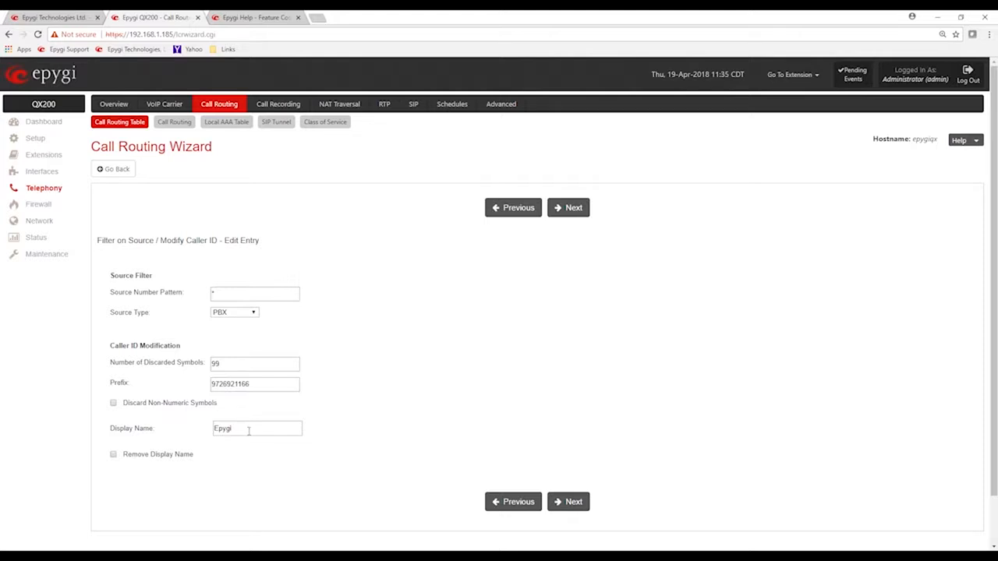
Review the route's summary and return to the Call Routing Table without finishing the wizard
{"action": "left_click", "coordinate": [569, 208]}
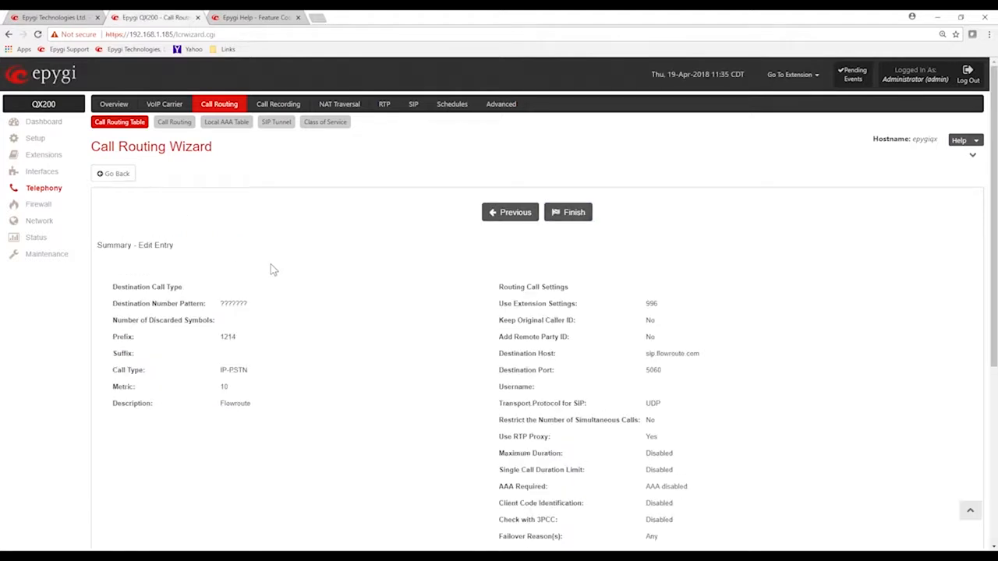
{"action": "scroll", "coordinate": [272, 268], "scroll_direction": "down", "scroll_amount": 3}
{"action": "scroll", "coordinate": [272, 269], "scroll_direction": "up", "scroll_amount": 3}
{"action": "left_click", "coordinate": [121, 130]}
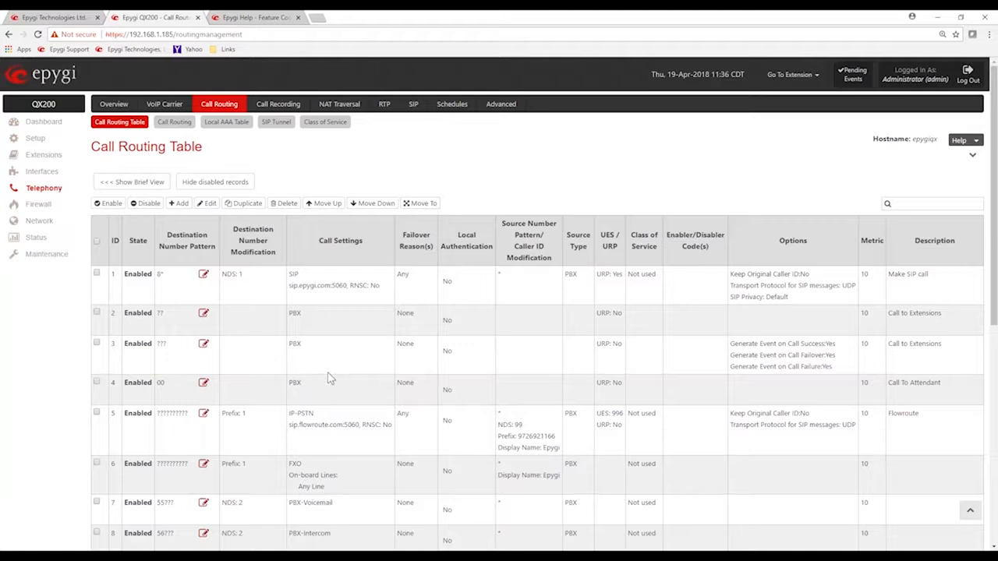
Open route 14, the IP-PSTN emergency call rule for 911, for modification from the Call Routing Table
{"action": "scroll", "coordinate": [330, 379], "scroll_direction": "down", "scroll_amount": 2}
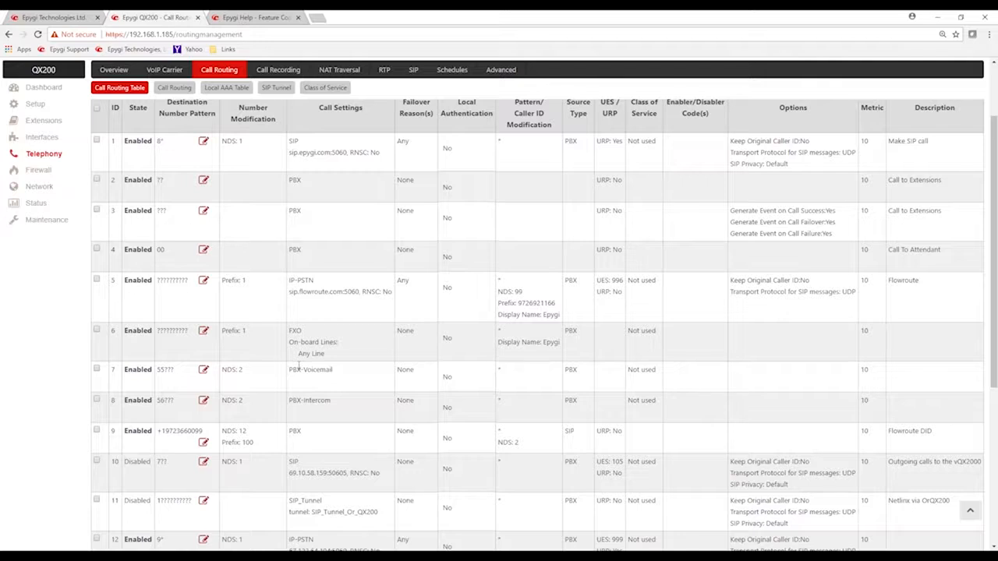
{"action": "scroll", "coordinate": [299, 366], "scroll_direction": "up", "scroll_amount": 2}
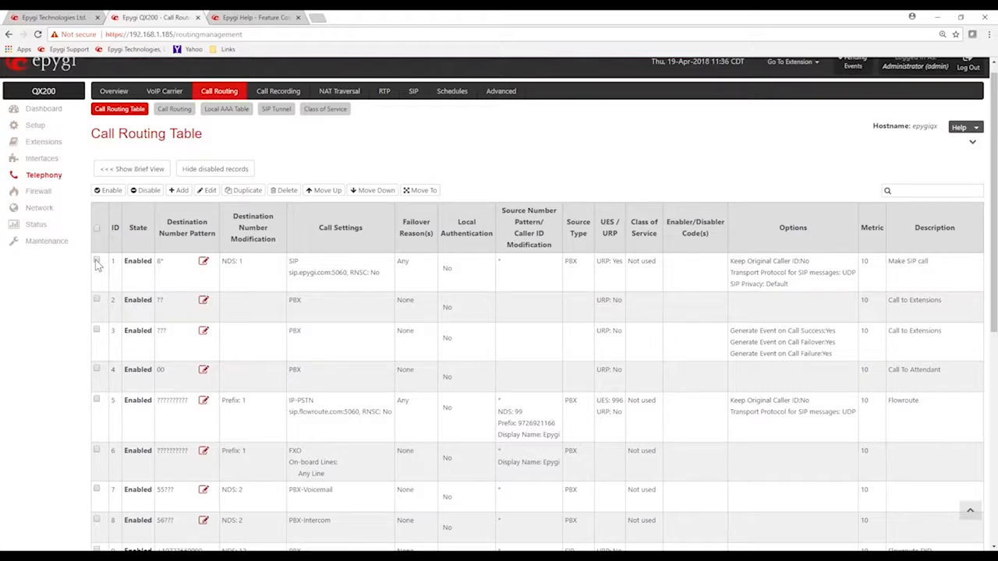
{"action": "scroll", "coordinate": [142, 330], "scroll_direction": "down", "scroll_amount": 5}
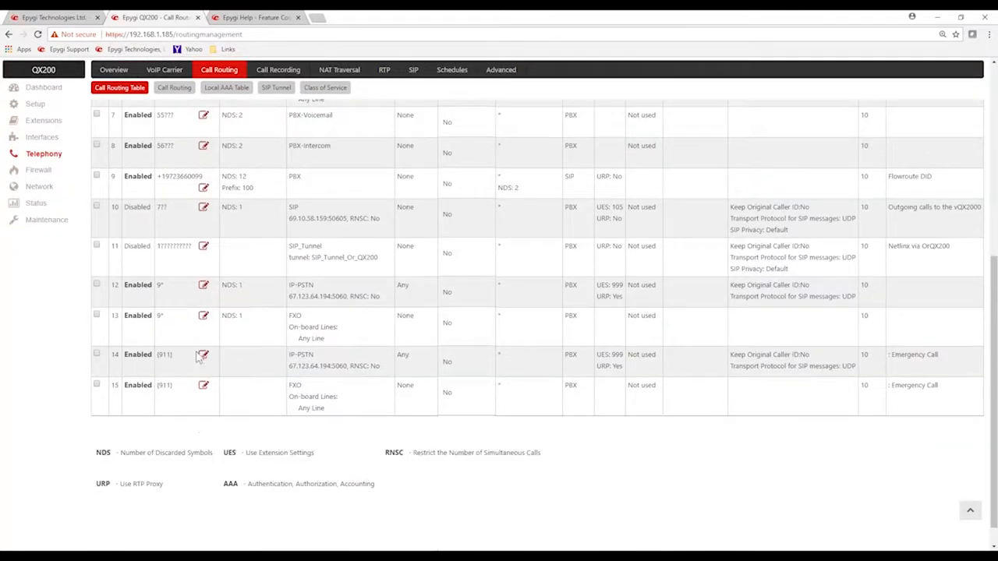
{"action": "left_click", "coordinate": [203, 355]}
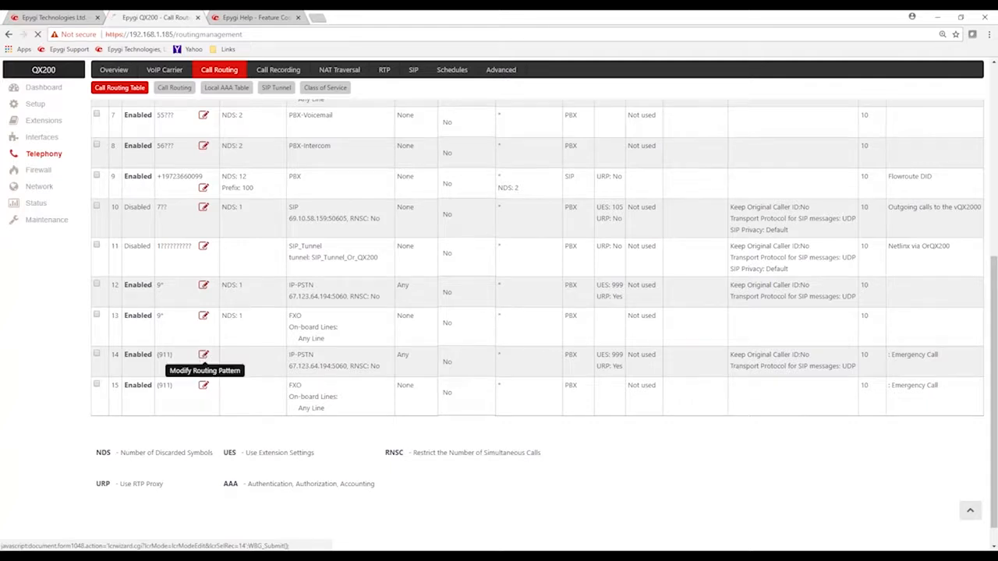
Enable Call Alert Settings for the emergency call route and proceed to its call settings
{"action": "scroll", "coordinate": [241, 388], "scroll_direction": "down", "scroll_amount": 3}
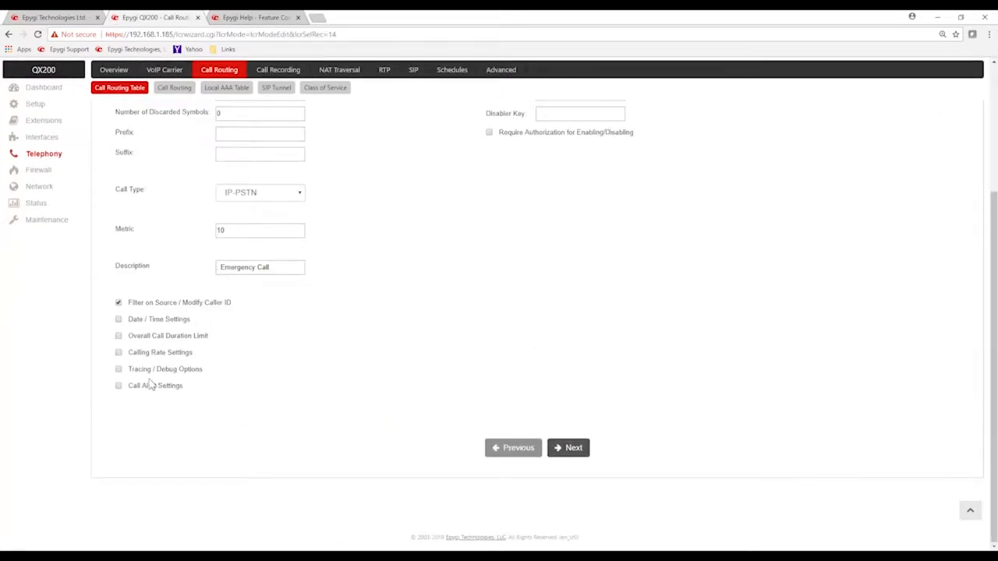
{"action": "left_click_drag", "start_coordinate": [190, 390], "coordinate": [115, 393]}
{"action": "left_click", "coordinate": [118, 387]}
{"action": "left_click", "coordinate": [244, 398]}
{"action": "left_click", "coordinate": [576, 451]}
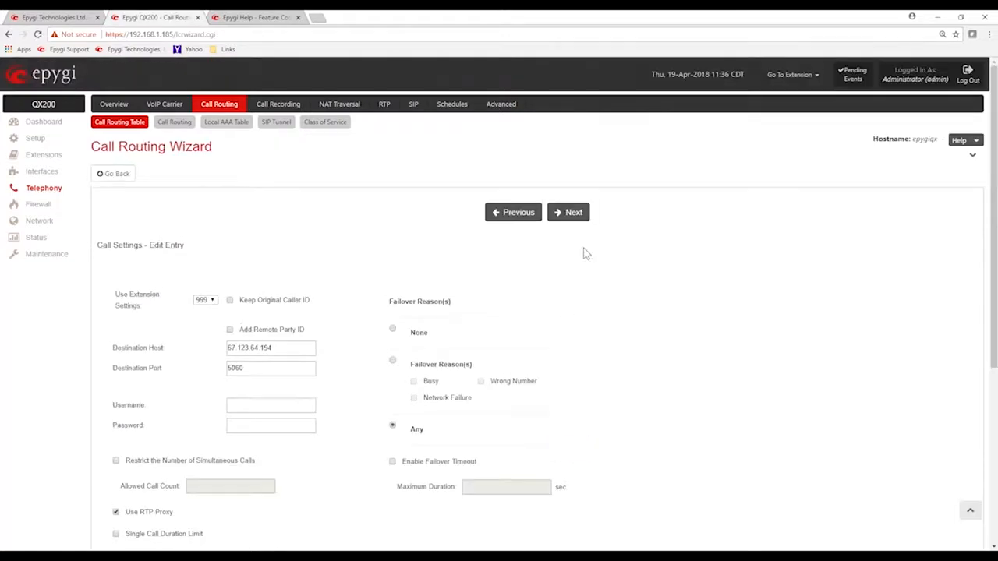
Proceed to the emergency route's Call Alert Settings, enable system event generation and e-mail notification, and open the e-mail address field
{"action": "left_click", "coordinate": [573, 213]}
{"action": "left_click", "coordinate": [573, 209]}
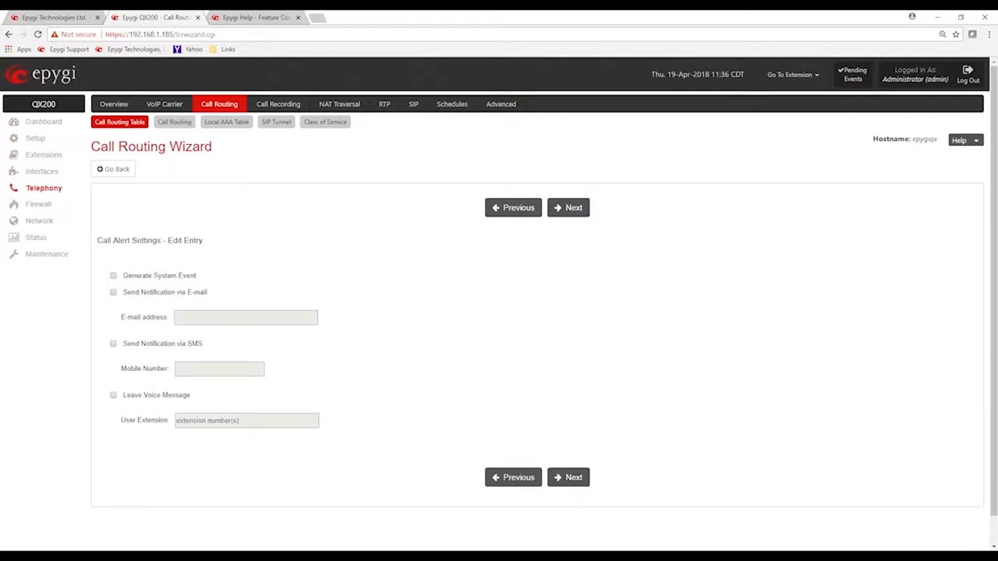
{"action": "left_click_drag", "start_coordinate": [114, 242], "coordinate": [192, 242]}
{"action": "left_click", "coordinate": [265, 236]}
{"action": "left_click", "coordinate": [113, 277]}
{"action": "left_click_drag", "start_coordinate": [122, 277], "coordinate": [193, 282]}
{"action": "left_click", "coordinate": [235, 248]}
{"action": "left_click", "coordinate": [114, 293]}
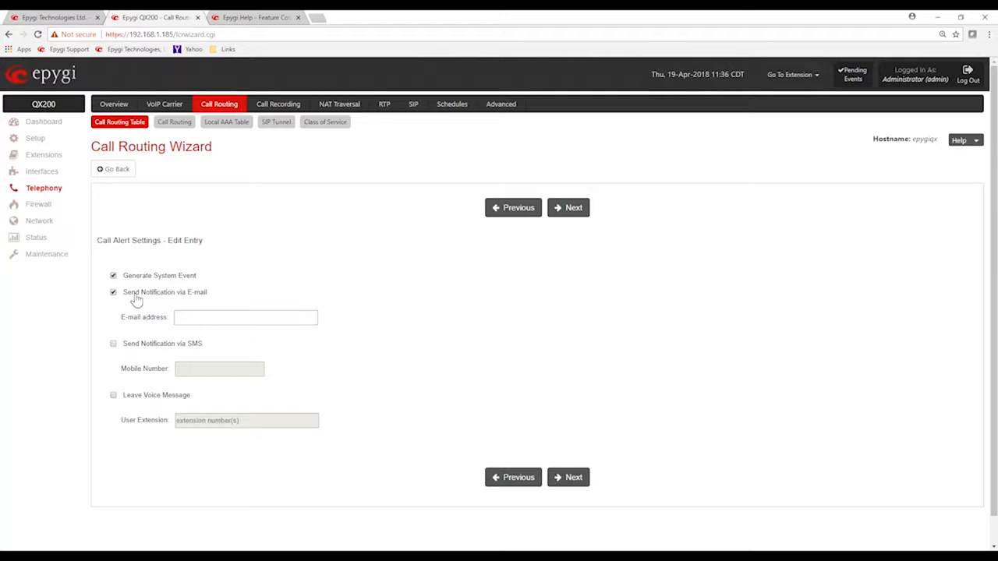
{"action": "left_click", "coordinate": [197, 318]}
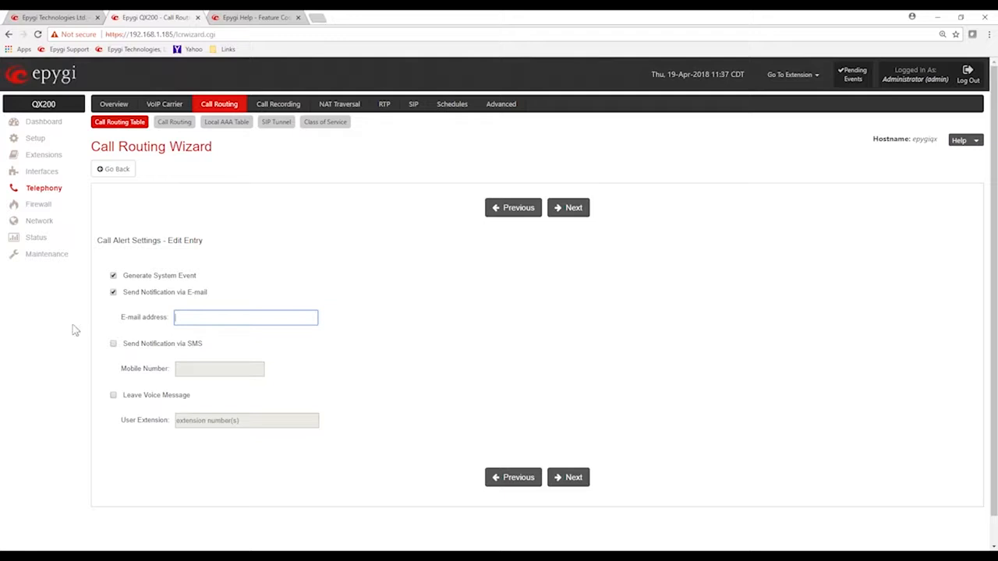
Enable Send Notification via SMS for the emergency route and open its mobile number for entry
{"action": "left_click", "coordinate": [113, 345]}
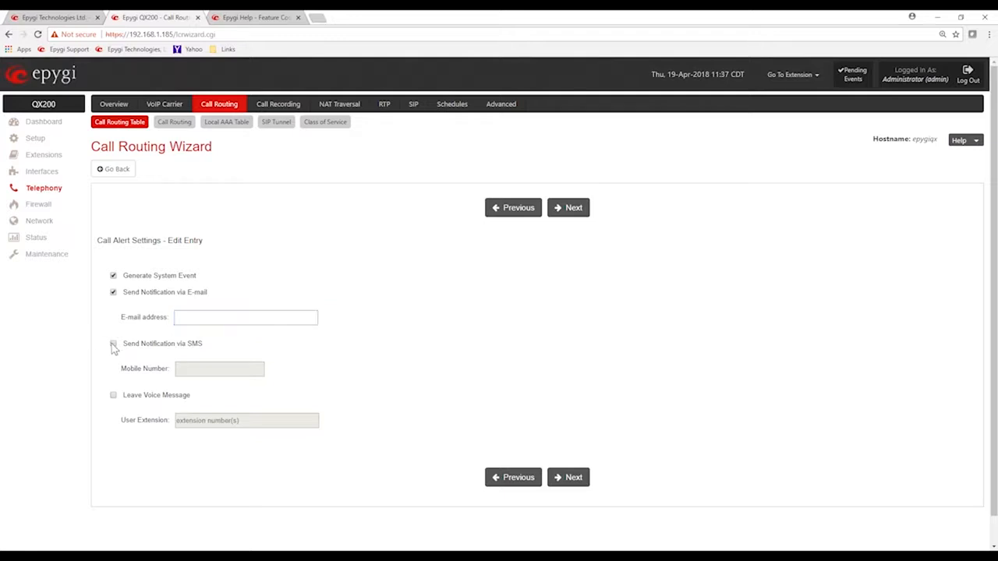
{"action": "left_click_drag", "start_coordinate": [133, 350], "coordinate": [241, 350]}
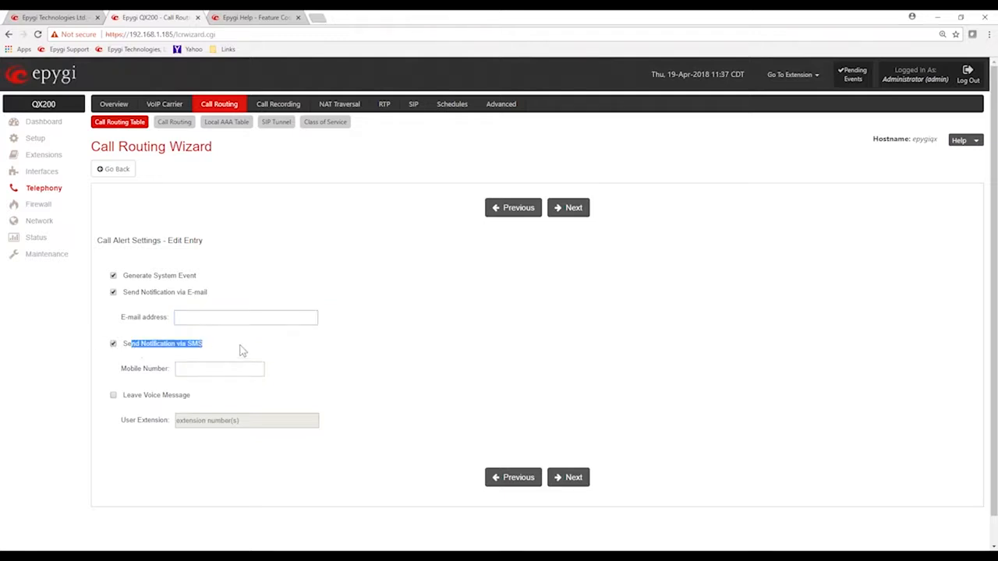
{"action": "left_click", "coordinate": [243, 349]}
{"action": "left_click", "coordinate": [209, 368]}
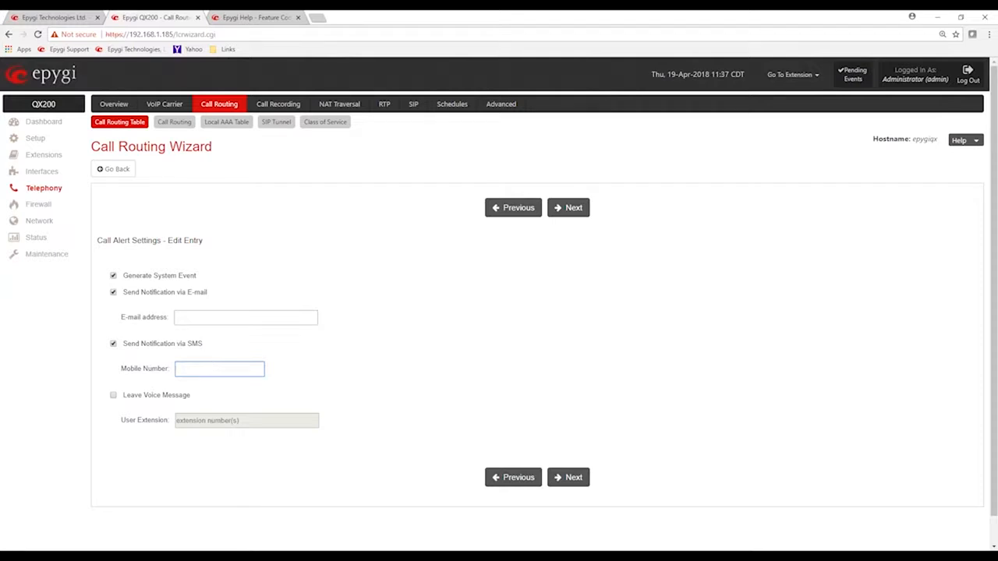
{"action": "left_click", "coordinate": [290, 238]}
Enable Leave Voice Message for extensions 100,101,103, then return to the Call Routing Table without finishing the wizard
{"action": "left_click", "coordinate": [114, 396]}
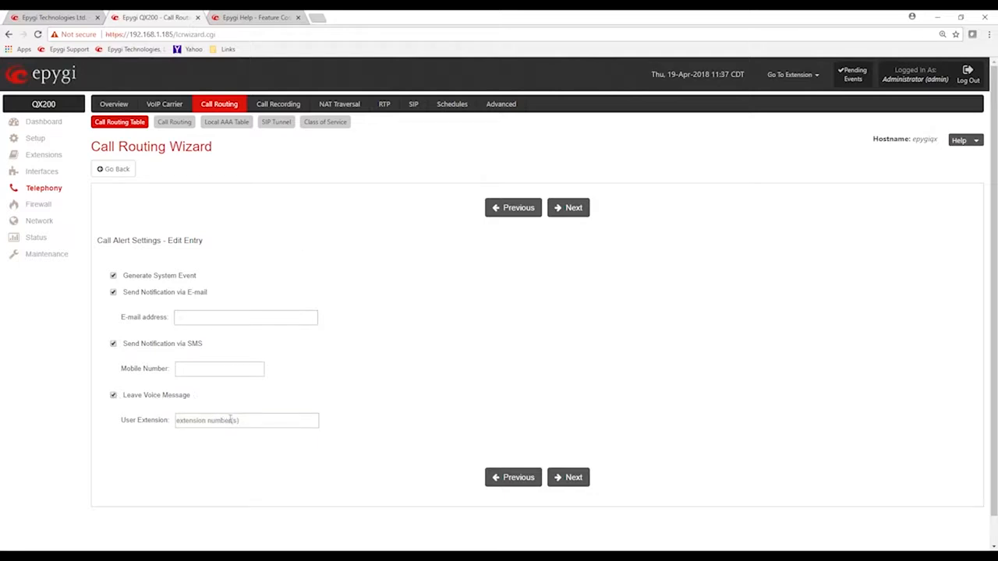
{"action": "left_click", "coordinate": [182, 422]}
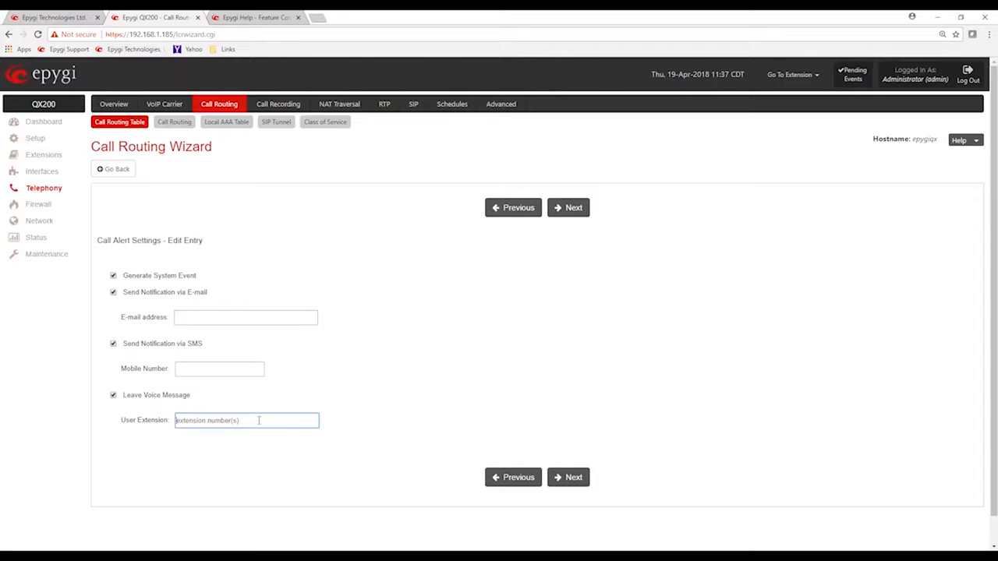
{"action": "type", "text": "100,100"}
{"action": "type", "text": ",103"}
{"action": "left_click", "coordinate": [376, 244]}
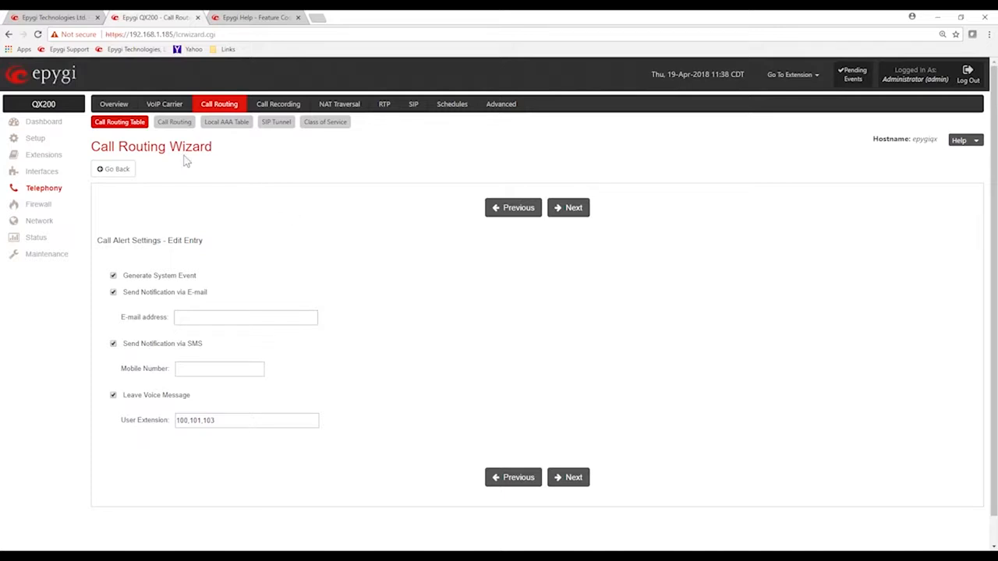
{"action": "left_click", "coordinate": [128, 125]}
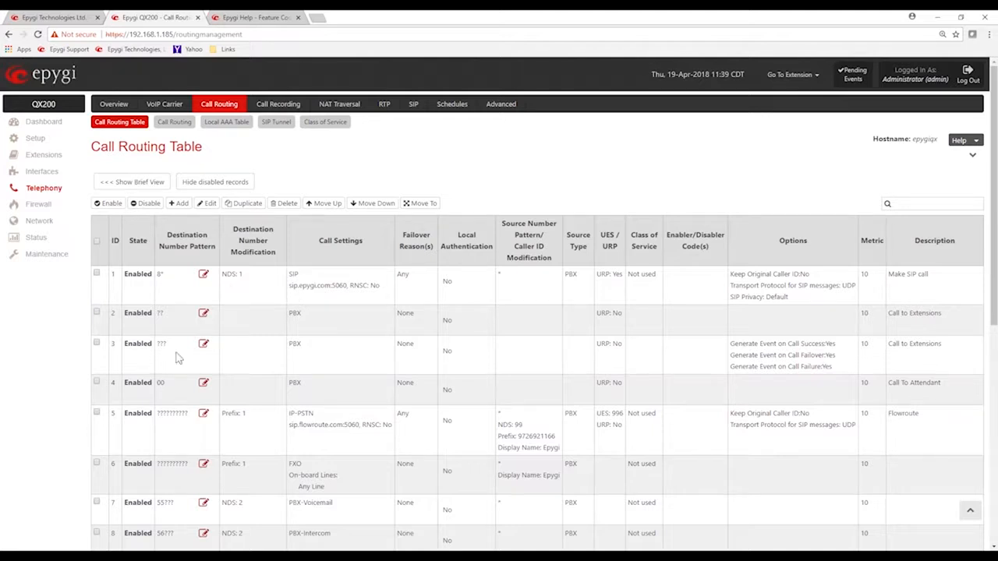
Check the Flowroute DID rule in row 9 of the Call Routing Table and start a duplicate of it
{"action": "scroll", "coordinate": [248, 381], "scroll_direction": "down", "scroll_amount": 2}
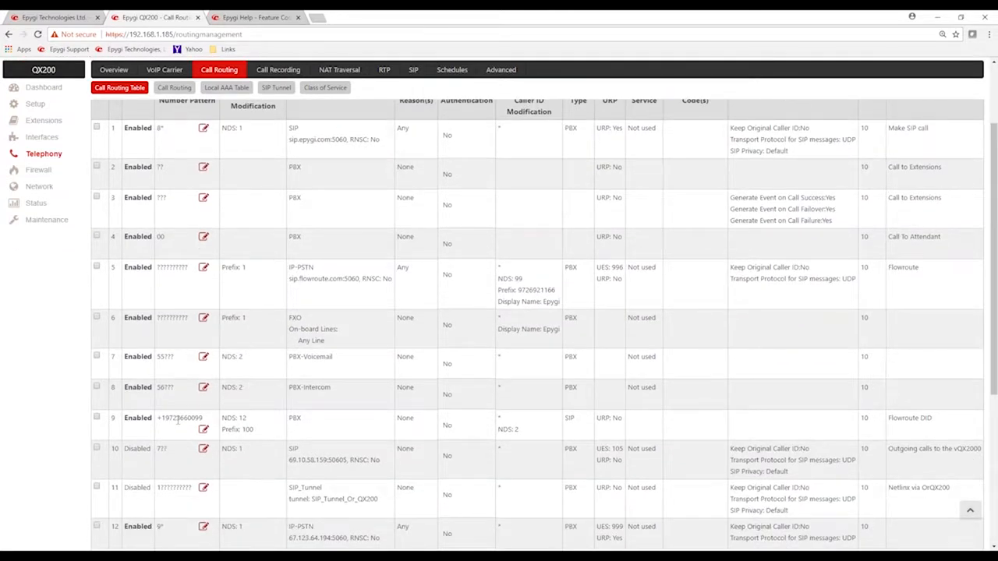
{"action": "left_click_drag", "start_coordinate": [156, 419], "coordinate": [203, 418]}
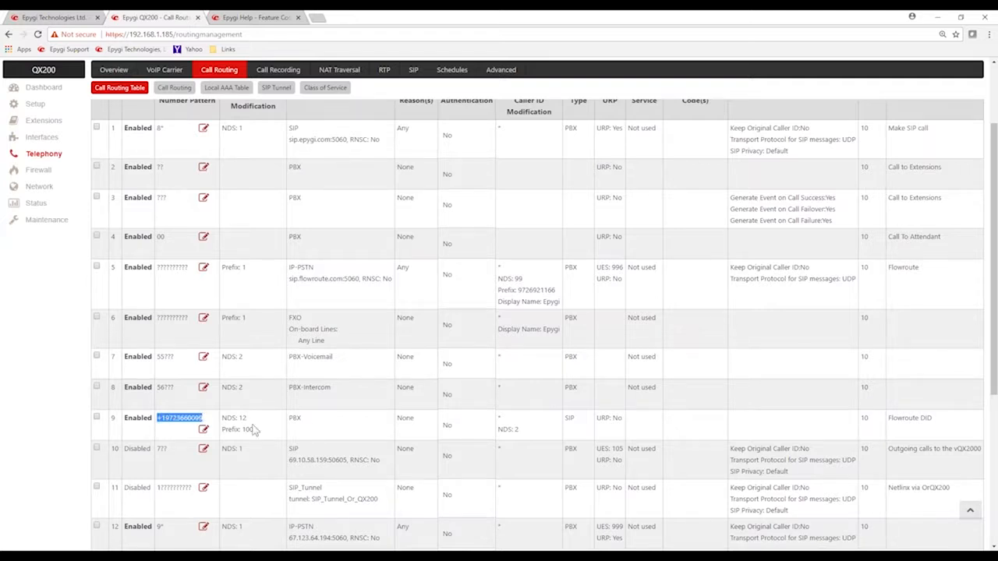
{"action": "left_click_drag", "start_coordinate": [255, 429], "coordinate": [235, 430]}
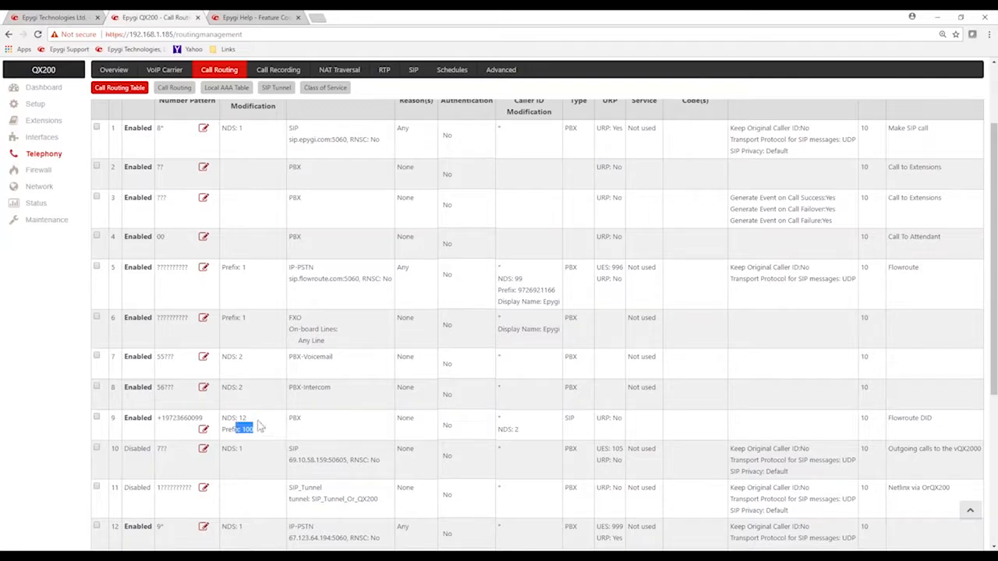
{"action": "left_click", "coordinate": [265, 421]}
{"action": "left_click", "coordinate": [98, 417]}
{"action": "scroll", "coordinate": [156, 351], "scroll_direction": "up", "scroll_amount": 3}
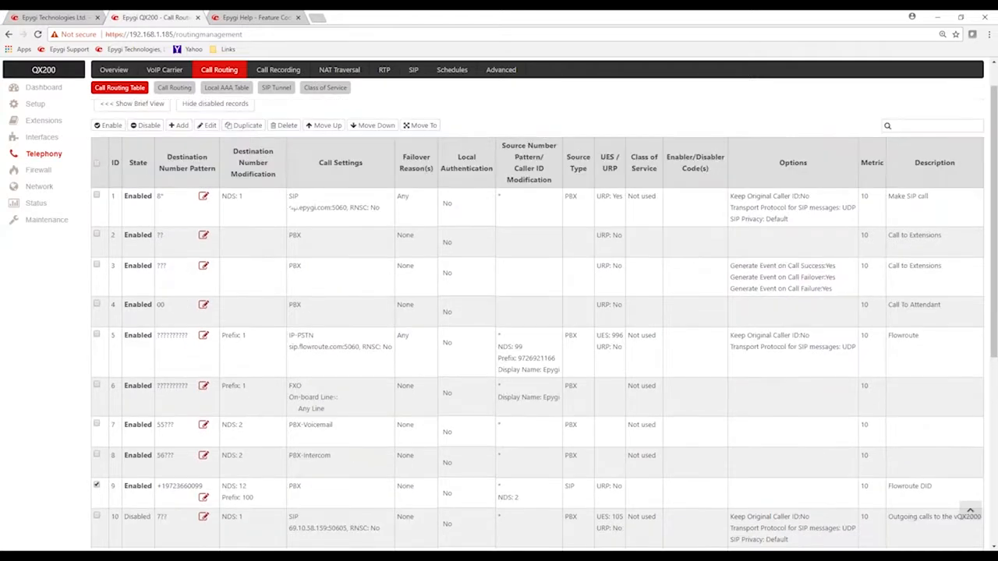
{"action": "left_click", "coordinate": [238, 204]}
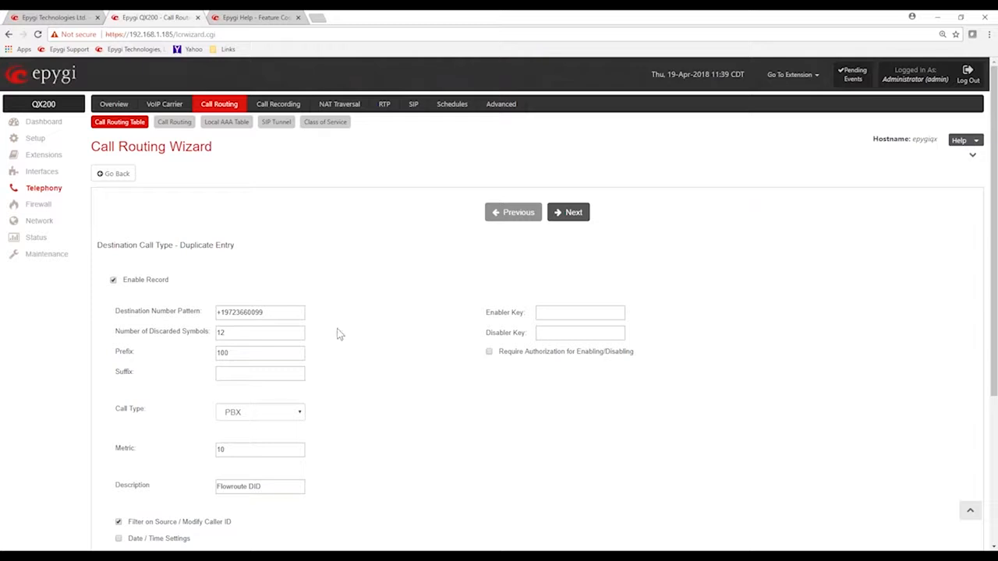
Set the duplicate's prefix to 00, keep its remaining settings, and finish the wizard
{"action": "left_click", "coordinate": [232, 354]}
{"action": "double_click", "coordinate": [232, 354]}
{"action": "type", "text": "00"}
{"action": "left_click", "coordinate": [542, 265]}
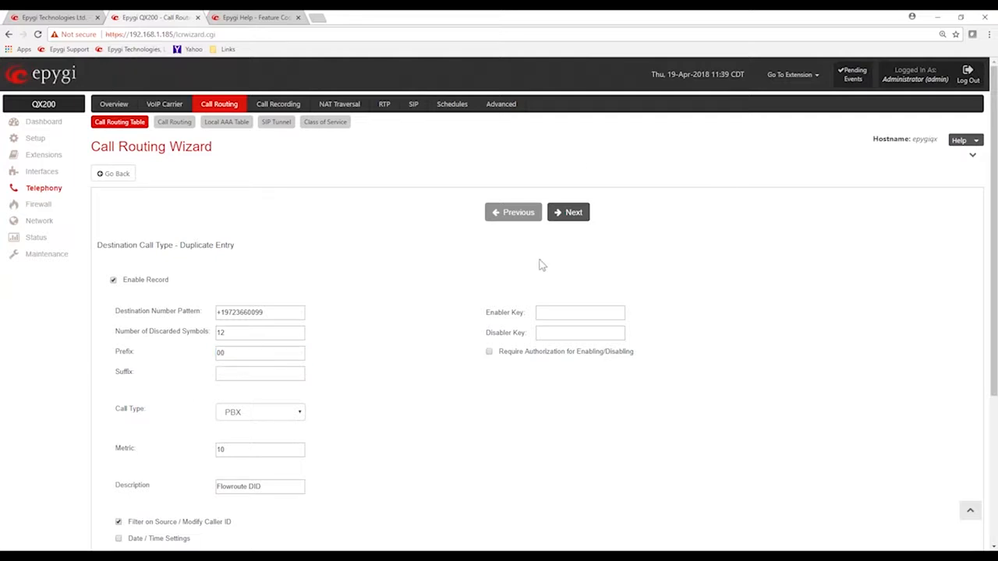
{"action": "left_click", "coordinate": [570, 219]}
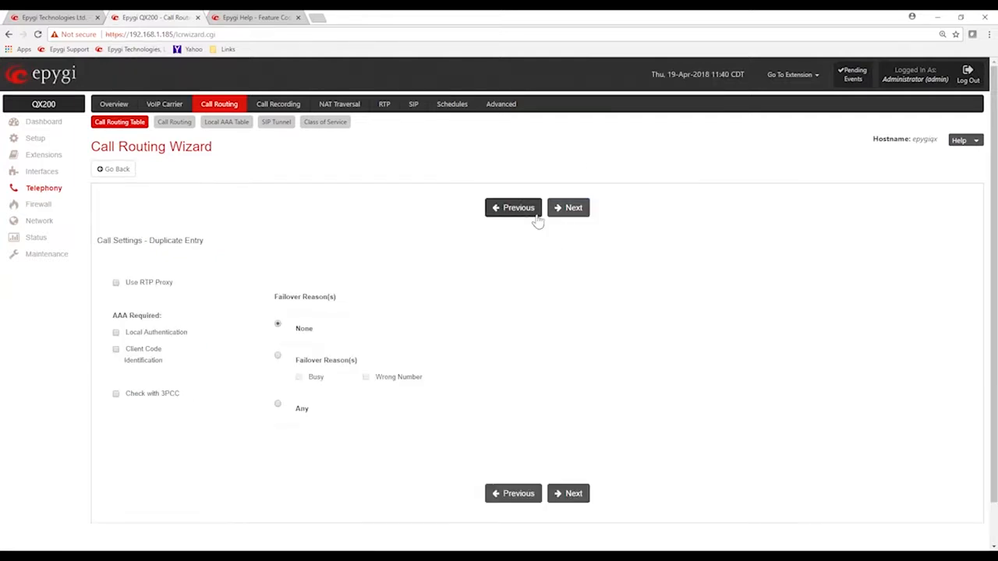
{"action": "left_click", "coordinate": [569, 209]}
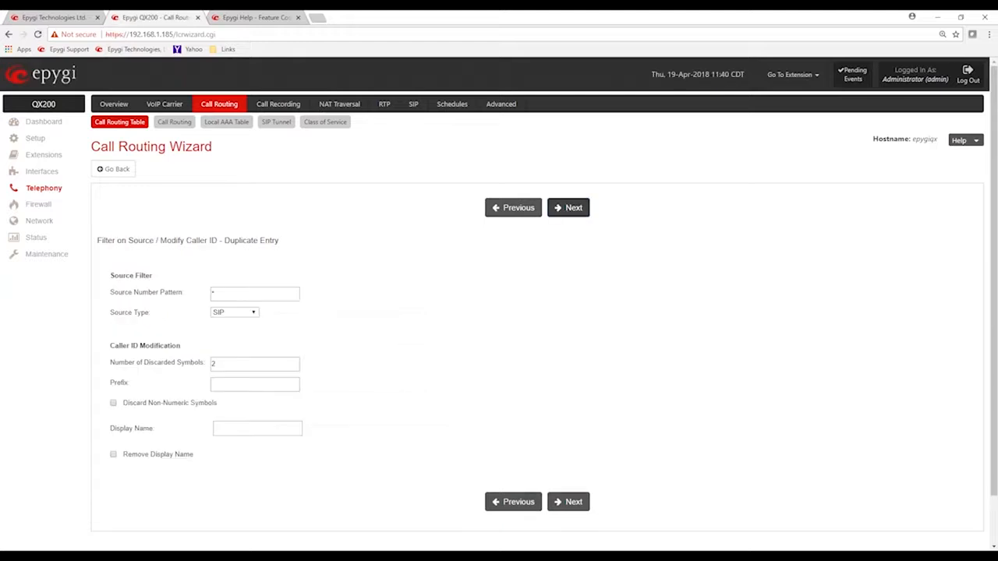
{"action": "left_click", "coordinate": [570, 209]}
{"action": "left_click", "coordinate": [569, 209]}
{"action": "left_click", "coordinate": [572, 211]}
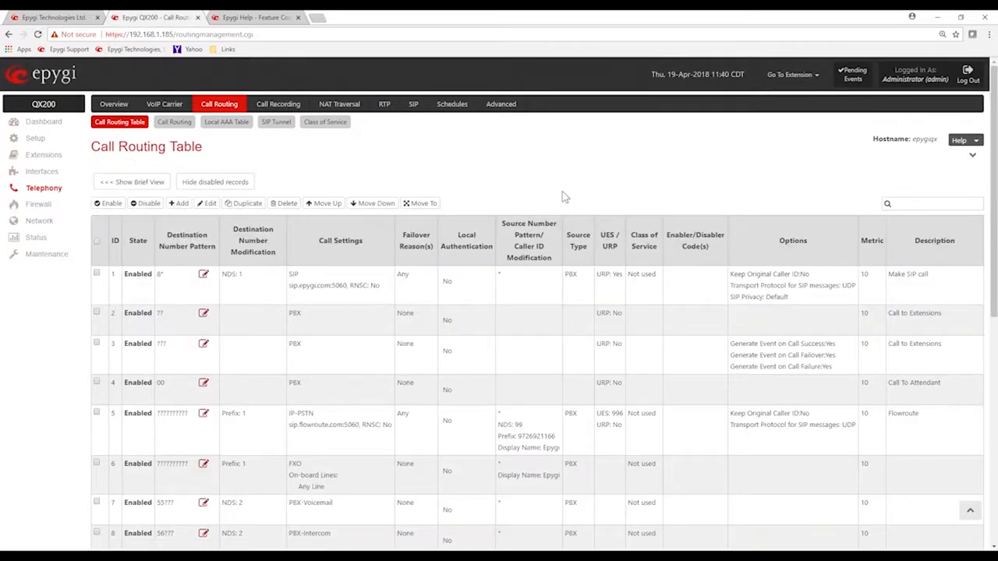
Move the duplicated Flowroute DID route from row 16 to before row 10 in the Call Routing Table
{"action": "scroll", "coordinate": [562, 191], "scroll_direction": "down", "scroll_amount": 3}
{"action": "scroll", "coordinate": [559, 196], "scroll_direction": "down", "scroll_amount": 2}
{"action": "scroll", "coordinate": [474, 341], "scroll_direction": "down", "scroll_amount": 3}
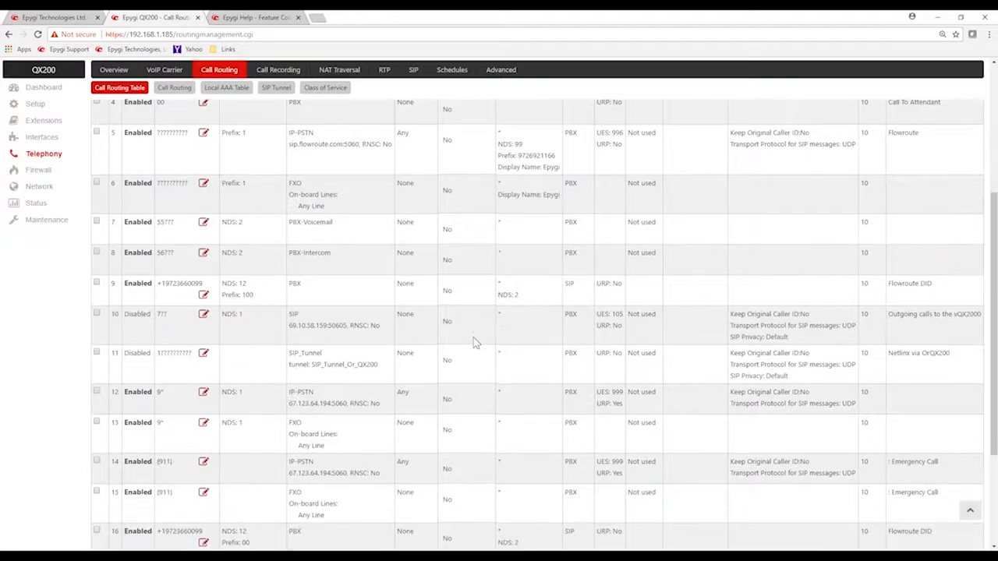
{"action": "left_click", "coordinate": [97, 380]}
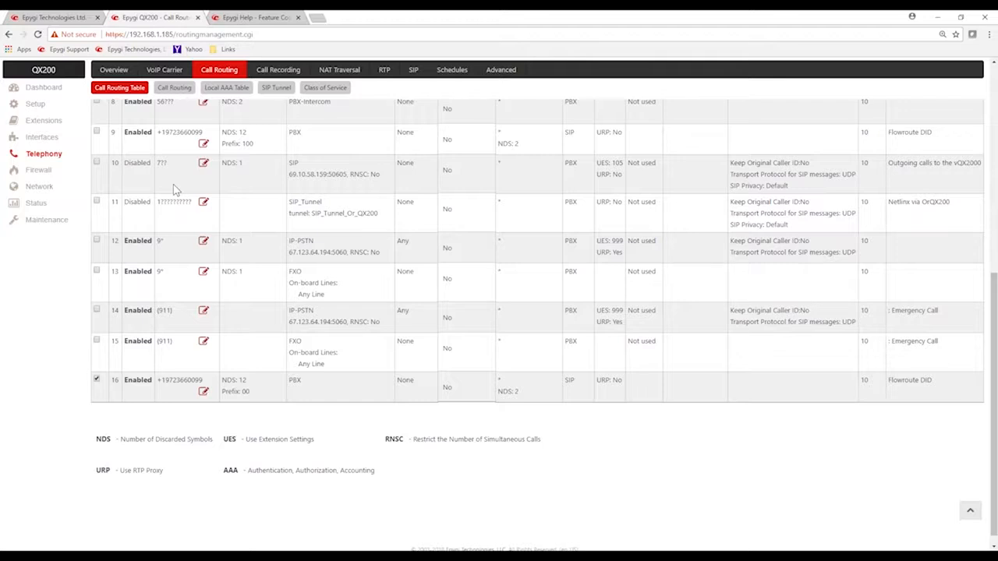
{"action": "scroll", "coordinate": [174, 184], "scroll_direction": "up", "scroll_amount": 1}
{"action": "scroll", "coordinate": [178, 187], "scroll_direction": "up", "scroll_amount": 5}
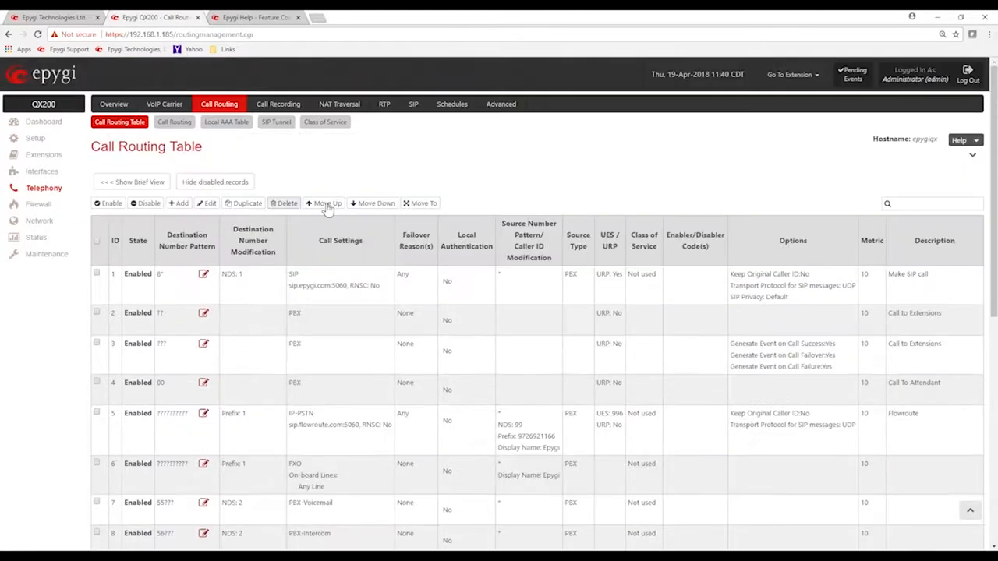
{"action": "left_click", "coordinate": [422, 203]}
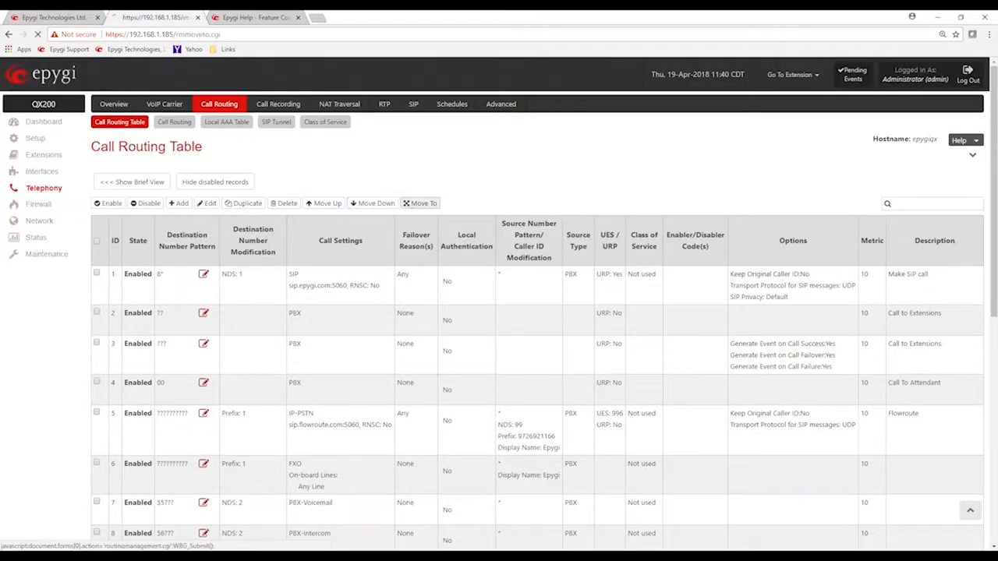
{"action": "left_click", "coordinate": [232, 235]}
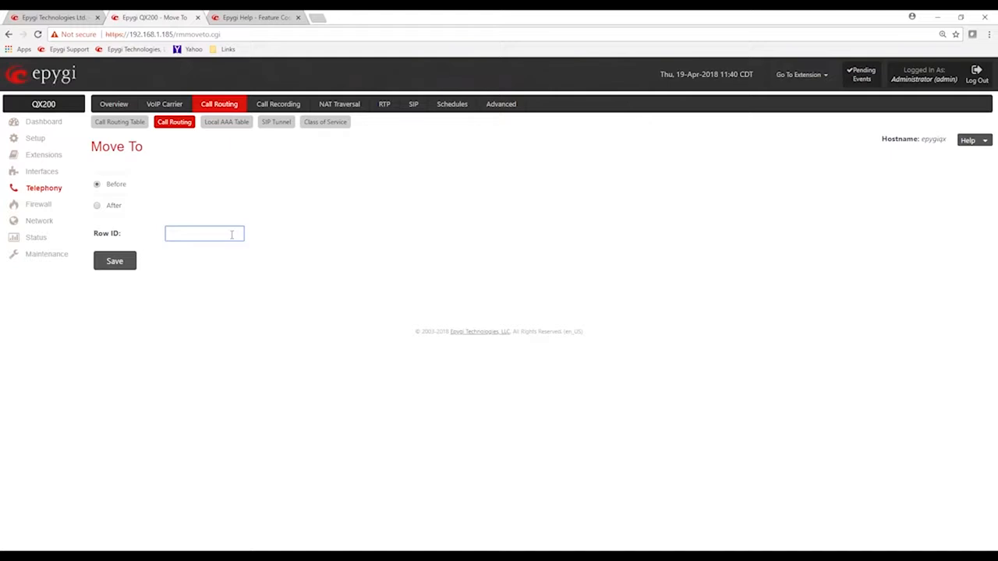
{"action": "type", "text": "1"}
{"action": "left_click", "coordinate": [128, 263]}
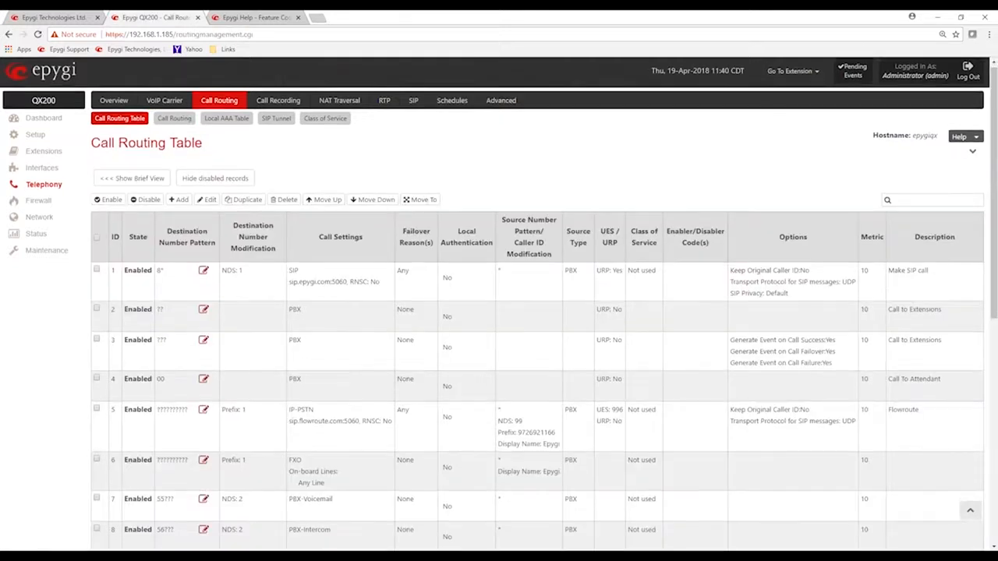
Open route 9, the Flowroute DID rule with prefix 100, for modification and enable its Date / Time Settings
{"action": "scroll", "coordinate": [499, 327], "scroll_direction": "down", "scroll_amount": 4}
{"action": "left_click_drag", "start_coordinate": [162, 366], "coordinate": [247, 367]}
{"action": "left_click", "coordinate": [260, 379]}
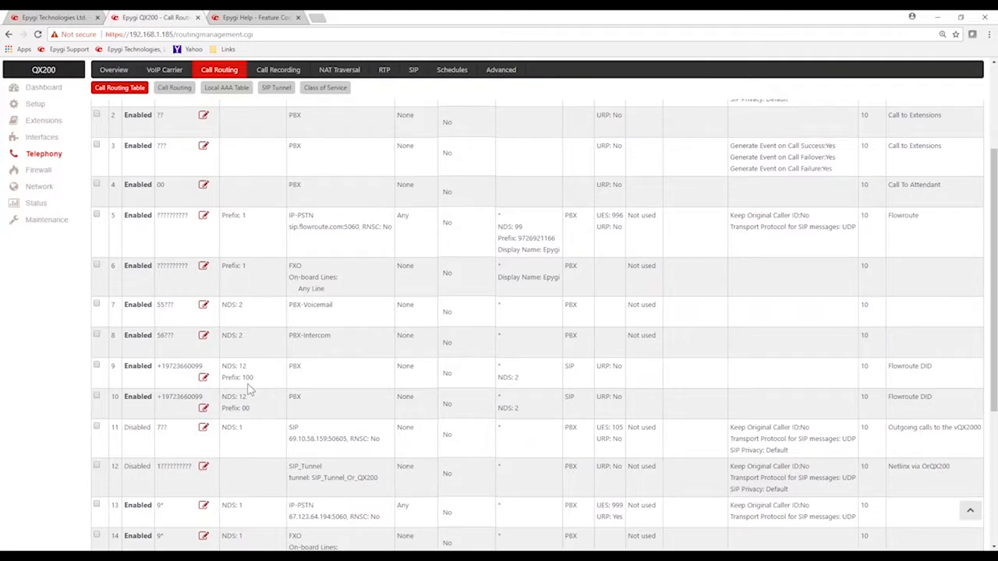
{"action": "left_click", "coordinate": [203, 379]}
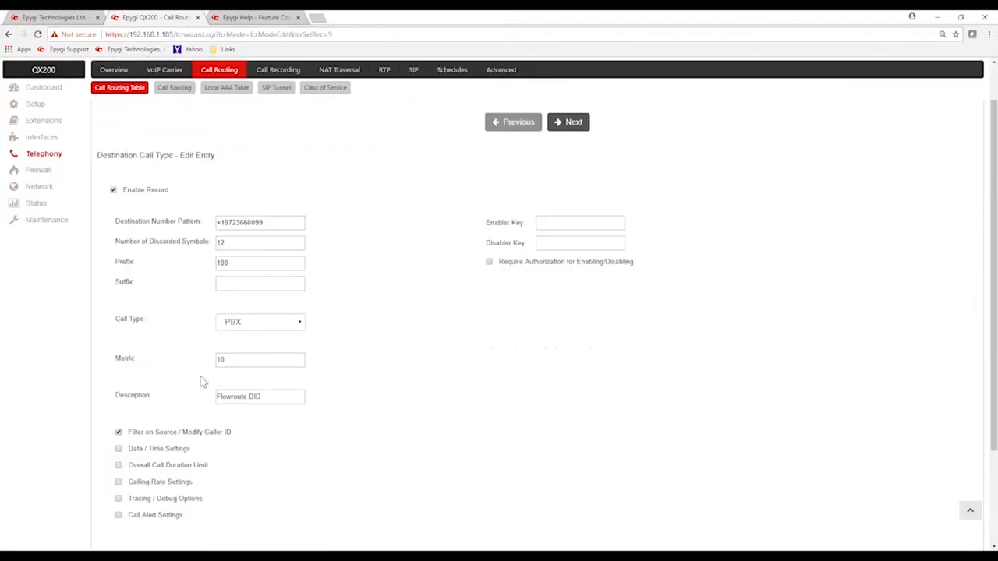
{"action": "scroll", "coordinate": [154, 367], "scroll_direction": "down", "scroll_amount": 2}
{"action": "left_click", "coordinate": [119, 341]}
{"action": "left_click_drag", "start_coordinate": [121, 340], "coordinate": [189, 348]}
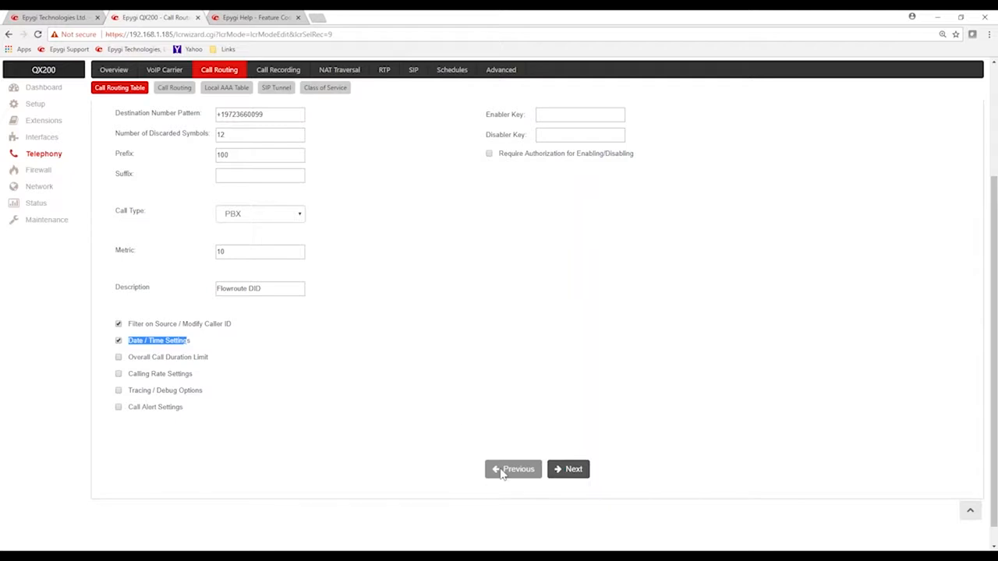
Proceed to the route's Date / Time Settings and make it available weekly from Monday to Friday, excluding Saturday and Sunday
{"action": "left_click", "coordinate": [563, 469]}
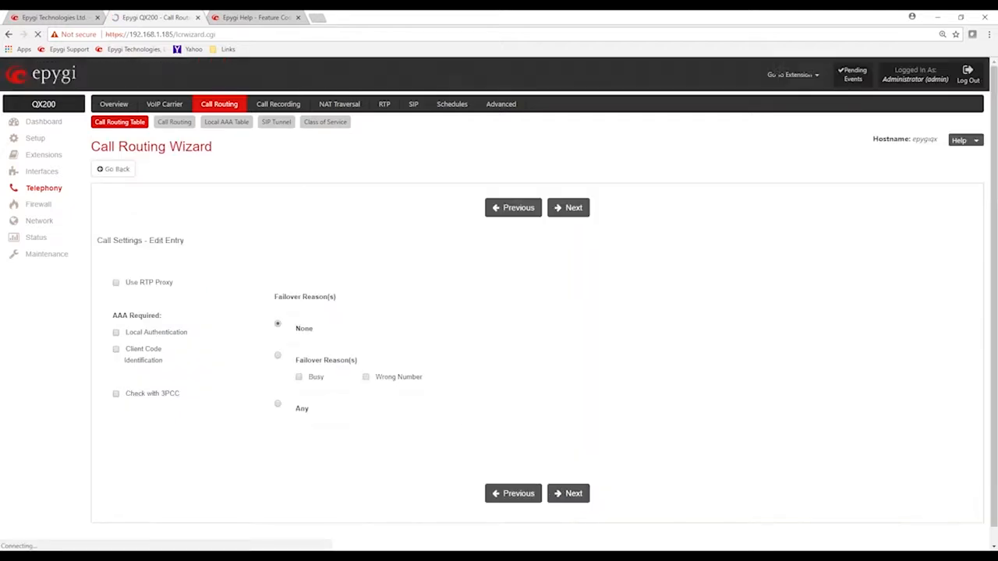
{"action": "left_click", "coordinate": [570, 493]}
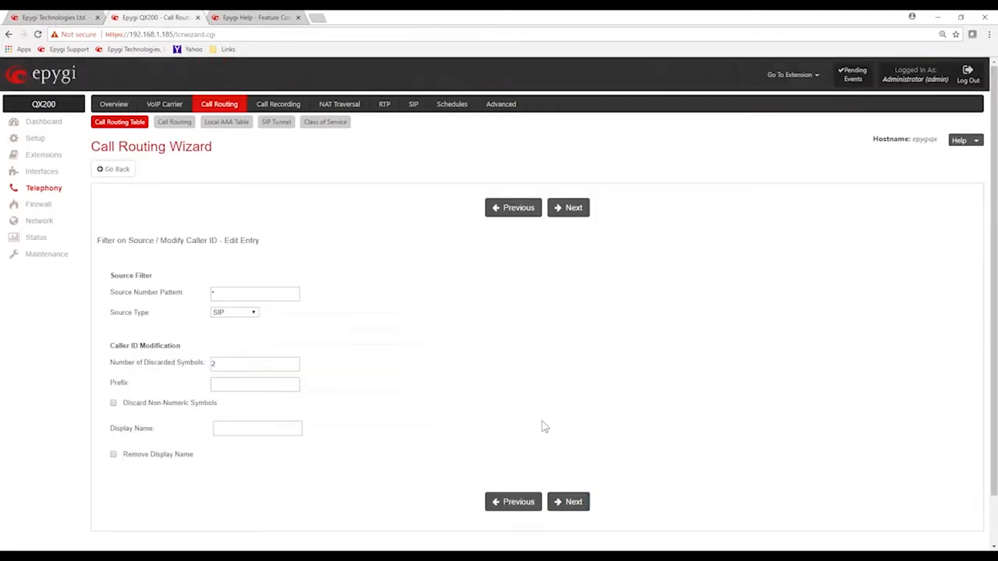
{"action": "left_click", "coordinate": [569, 502]}
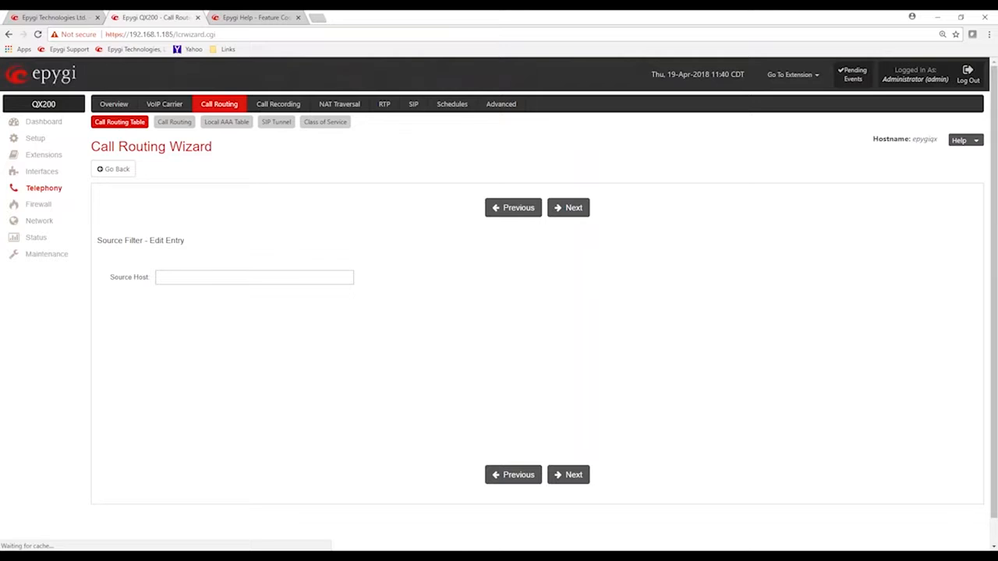
{"action": "left_click", "coordinate": [567, 474]}
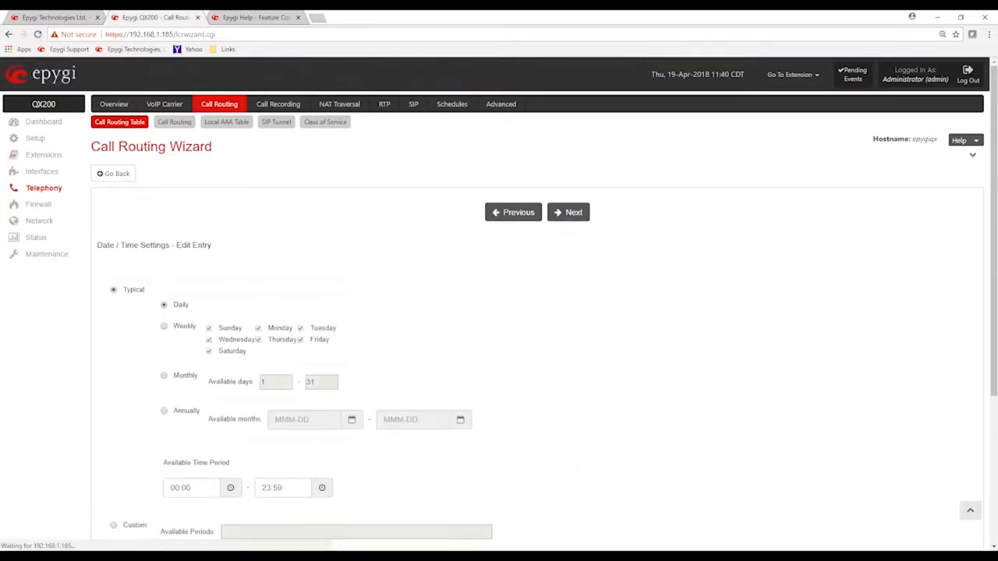
{"action": "scroll", "coordinate": [566, 437], "scroll_direction": "down", "scroll_amount": 2}
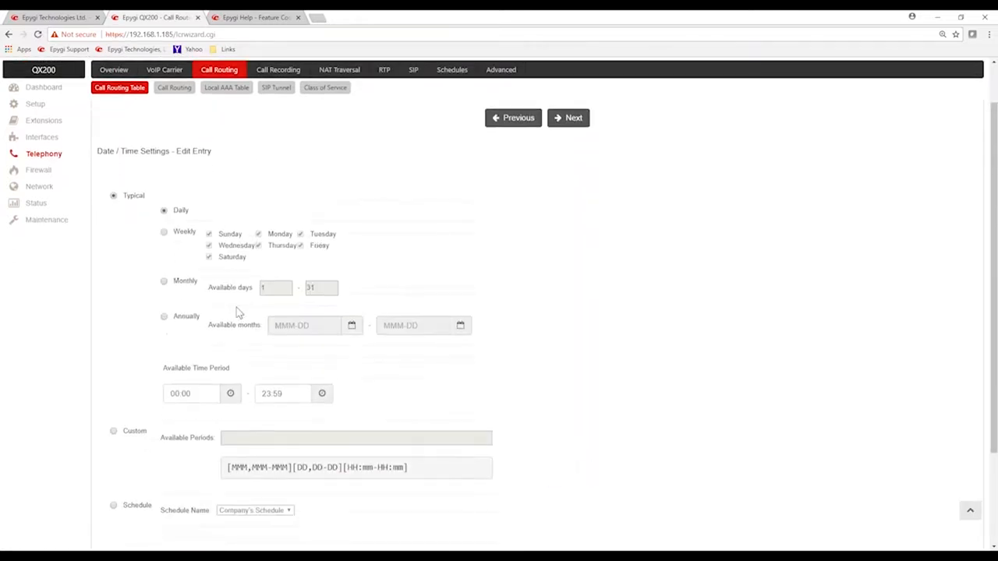
{"action": "left_click", "coordinate": [162, 234]}
{"action": "left_click", "coordinate": [208, 235]}
{"action": "left_click", "coordinate": [209, 256]}
Set the route's available time period to 08:00 through 17:00 and proceed to the summary
{"action": "left_click", "coordinate": [165, 393]}
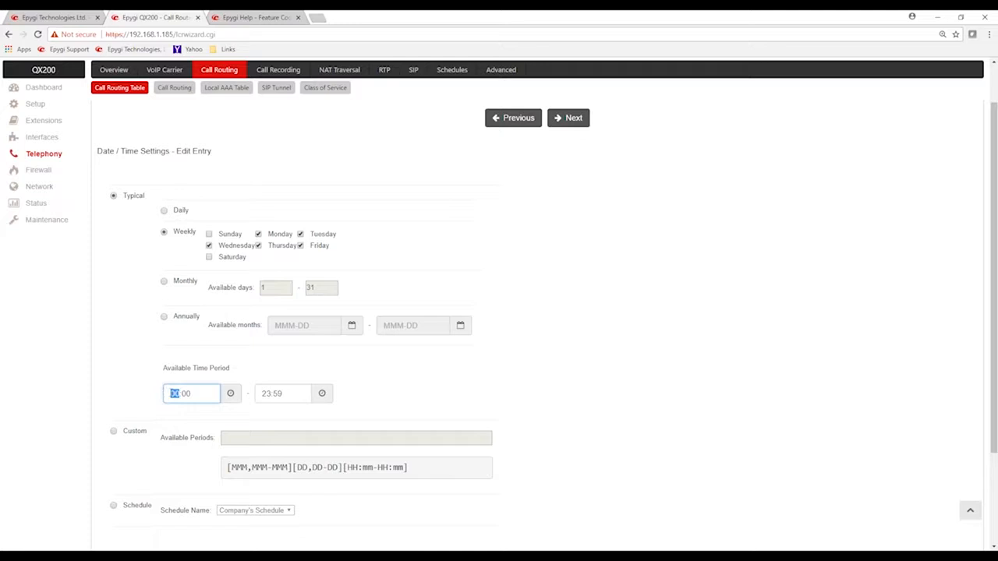
{"action": "type", "text": "08"}
{"action": "left_click", "coordinate": [266, 394]}
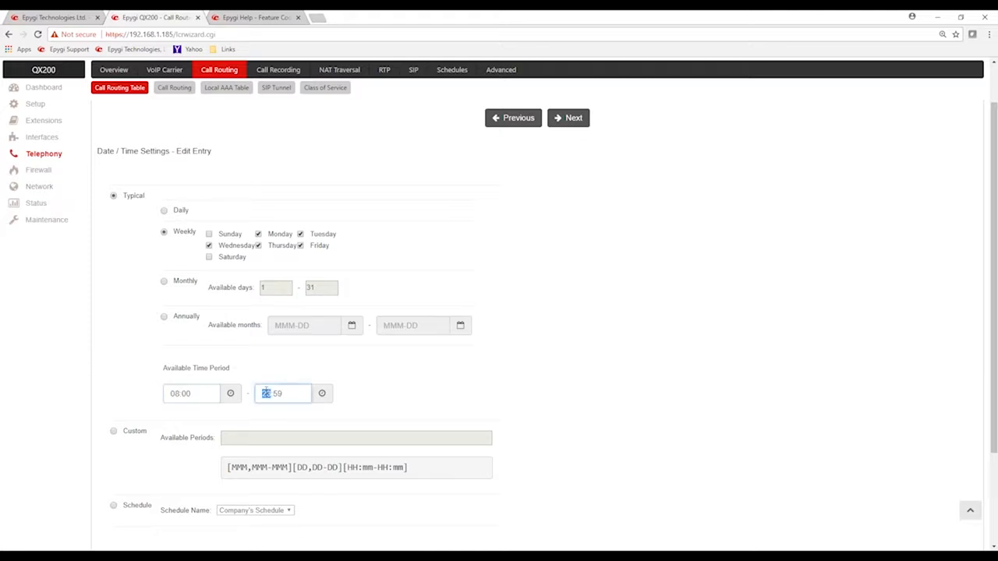
{"action": "type", "text": "1700"}
{"action": "key", "text": "Delete"}
{"action": "left_click", "coordinate": [266, 392]}
{"action": "type", "text": "17:00"}
{"action": "left_click", "coordinate": [569, 117]}
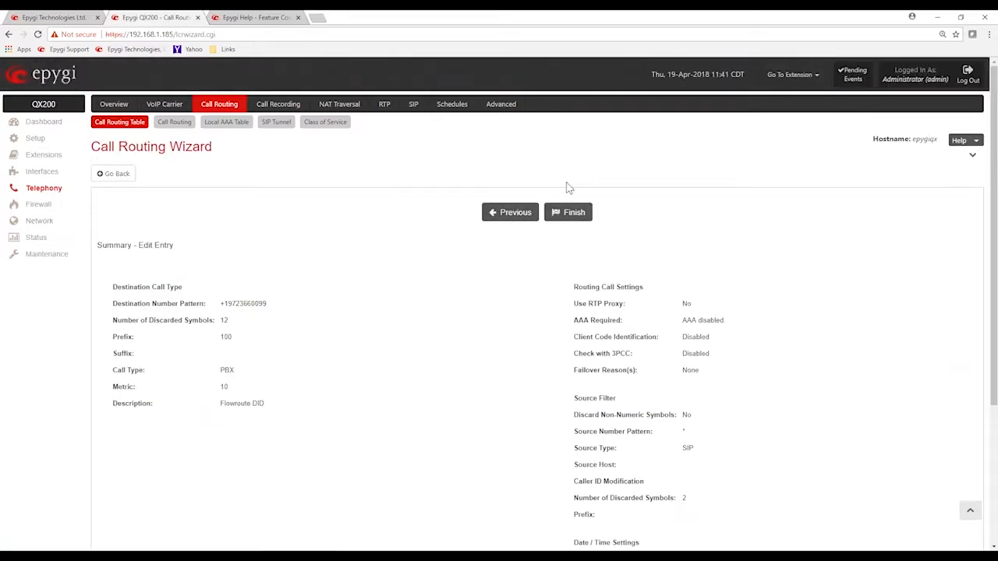
Save the edited Flowroute DID route and compare the date/time restrictions and prefixes of routes 9 and 10 in the Call Routing Table
{"action": "left_click", "coordinate": [569, 215]}
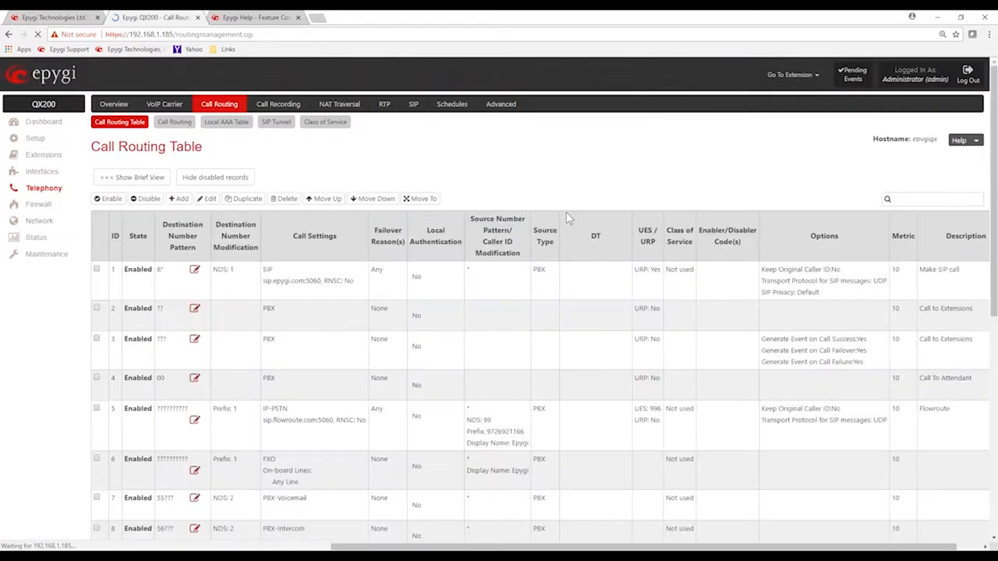
{"action": "scroll", "coordinate": [144, 319], "scroll_direction": "down", "scroll_amount": 3}
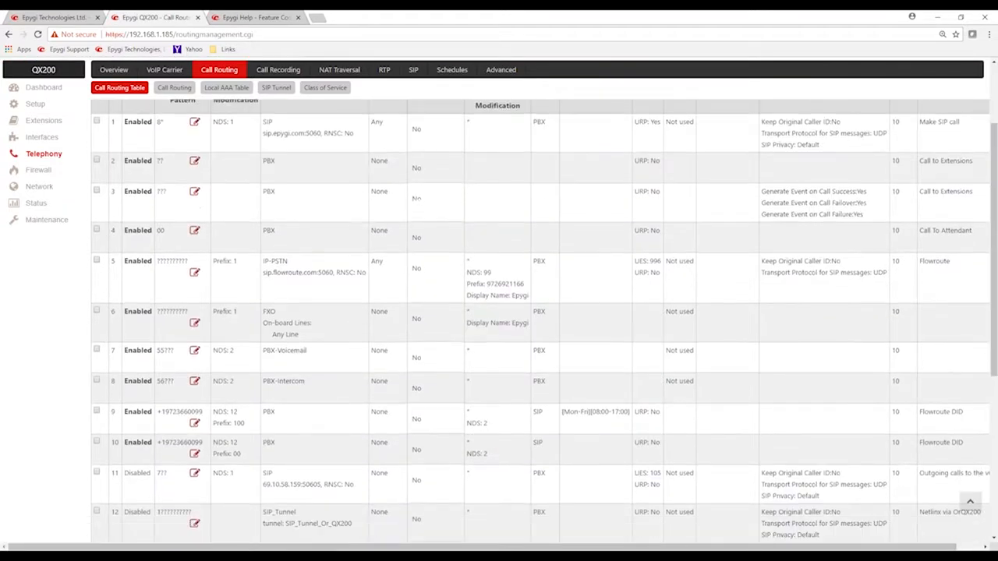
{"action": "left_click_drag", "start_coordinate": [157, 326], "coordinate": [203, 327]}
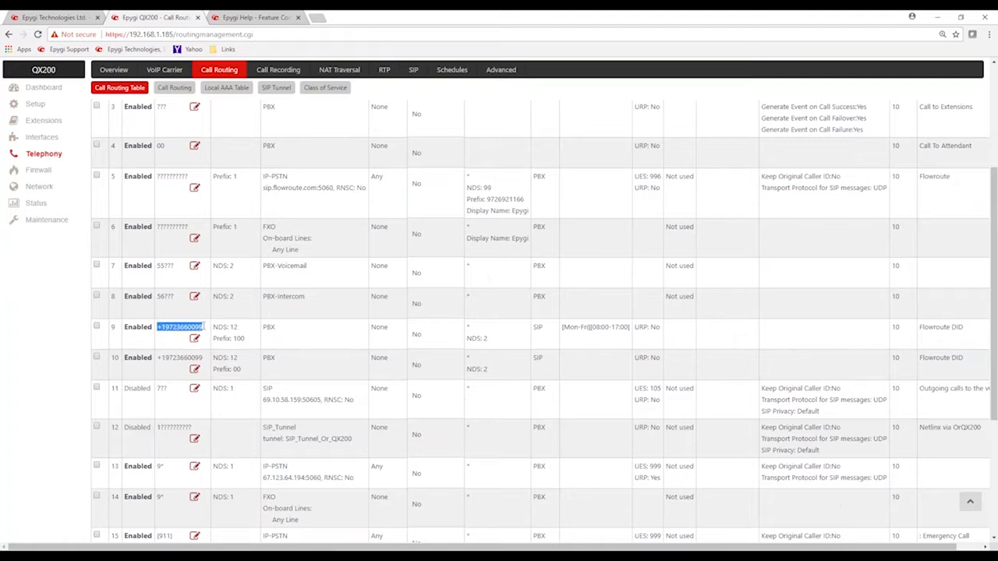
{"action": "left_click_drag", "start_coordinate": [561, 326], "coordinate": [630, 328]}
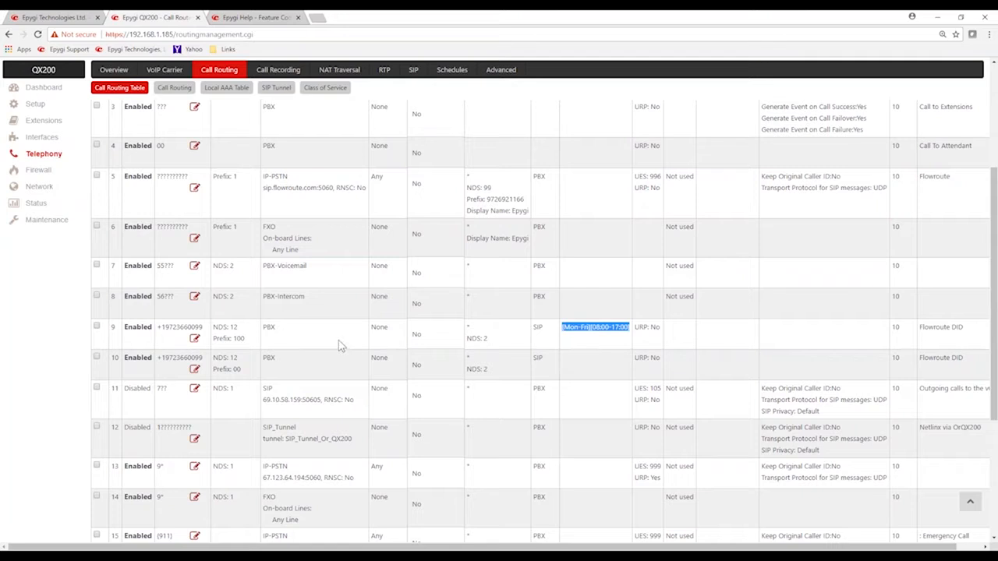
{"action": "left_click_drag", "start_coordinate": [251, 343], "coordinate": [242, 369]}
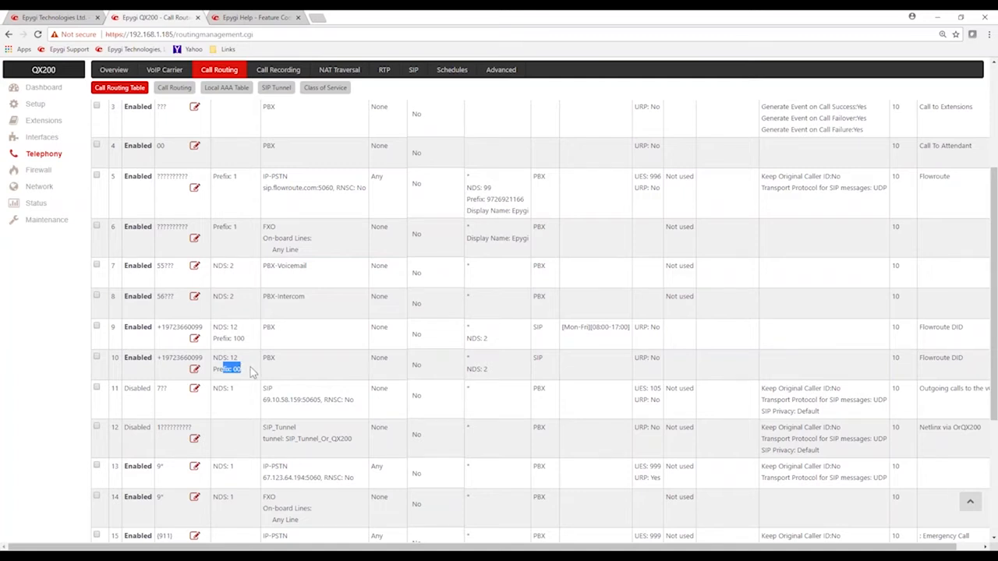
{"action": "left_click", "coordinate": [313, 336]}
{"action": "scroll", "coordinate": [313, 336], "scroll_direction": "up", "scroll_amount": 2}
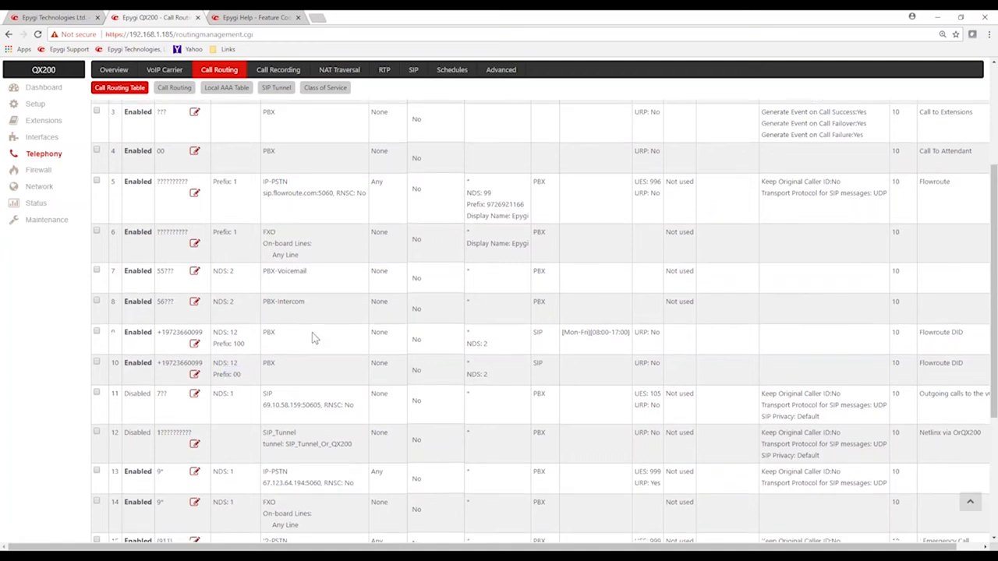
{"action": "scroll", "coordinate": [311, 313], "scroll_direction": "up", "scroll_amount": 2}
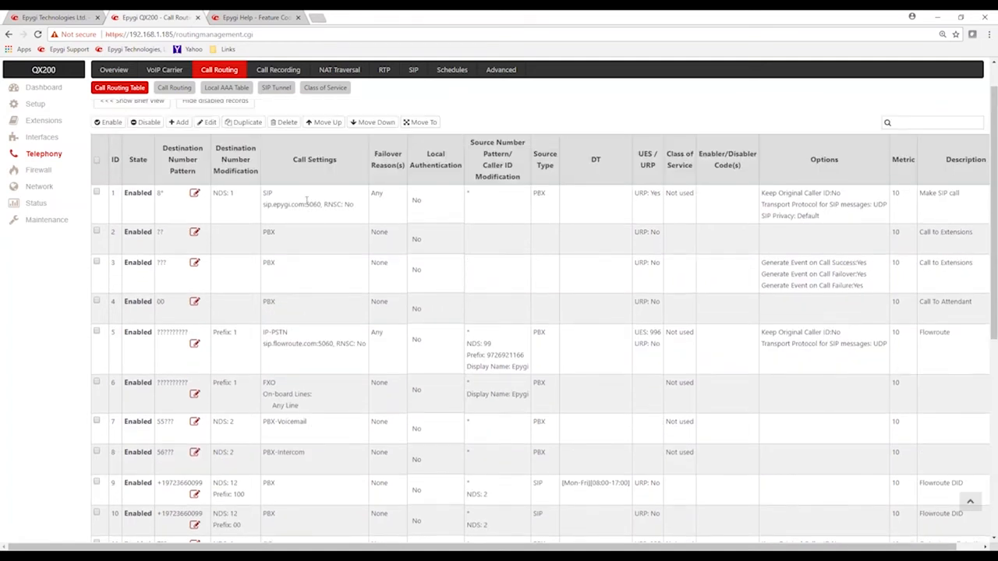
{"action": "scroll", "coordinate": [322, 229], "scroll_direction": "up", "scroll_amount": 2}
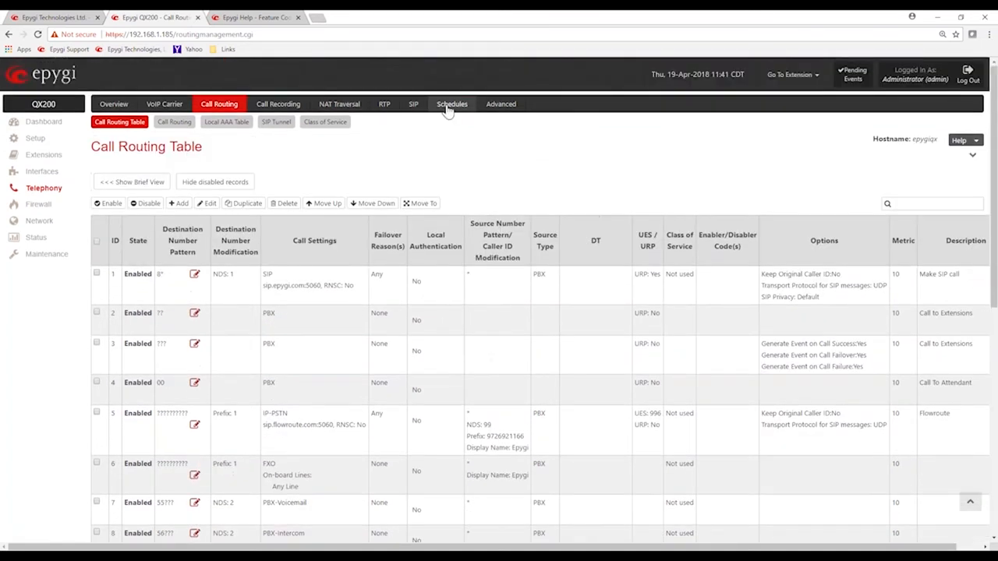